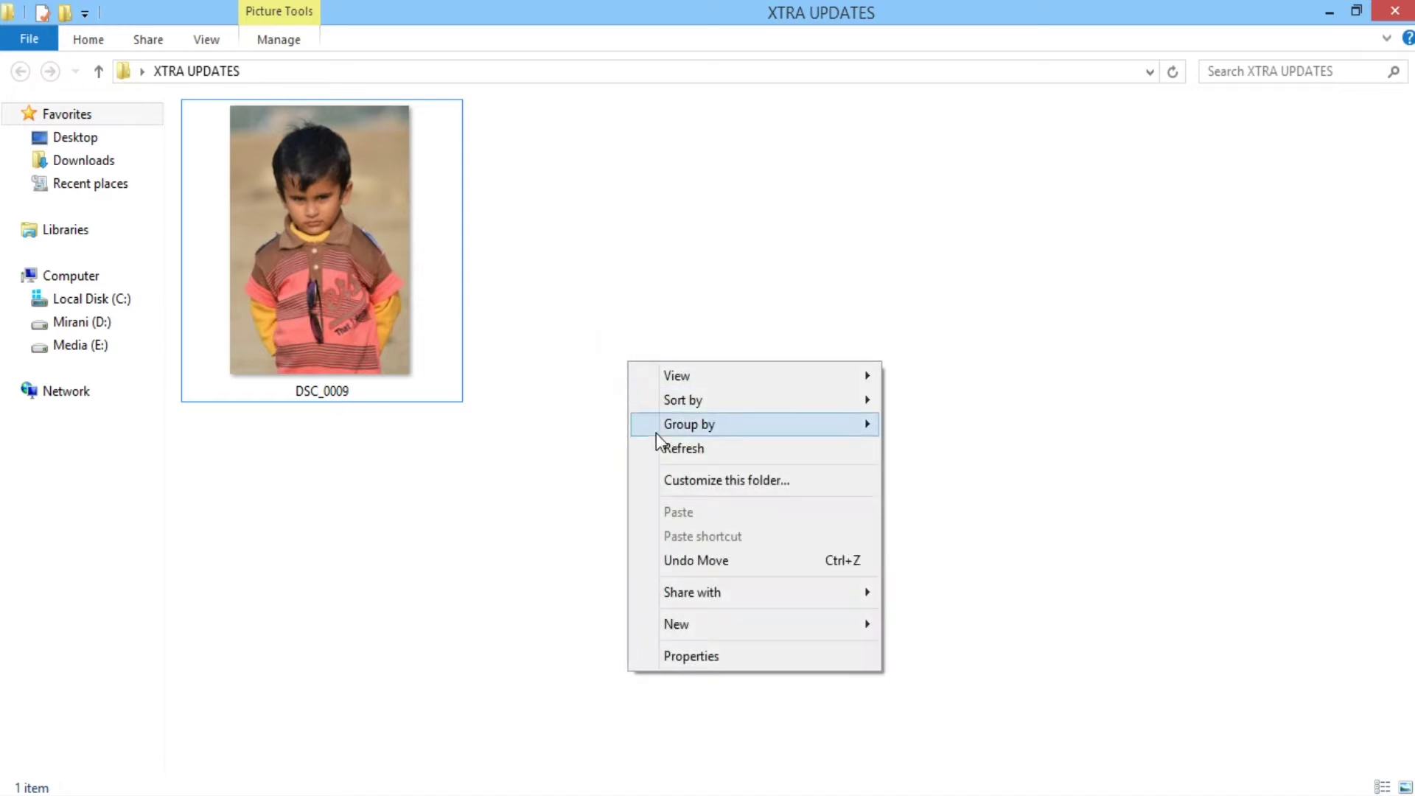
Open the DSC_0009 photo from the XTRA UPDATES folder in Photoshop and start the Camera Raw filter on it
click(661, 447)
drag(334, 214, 524, 408)
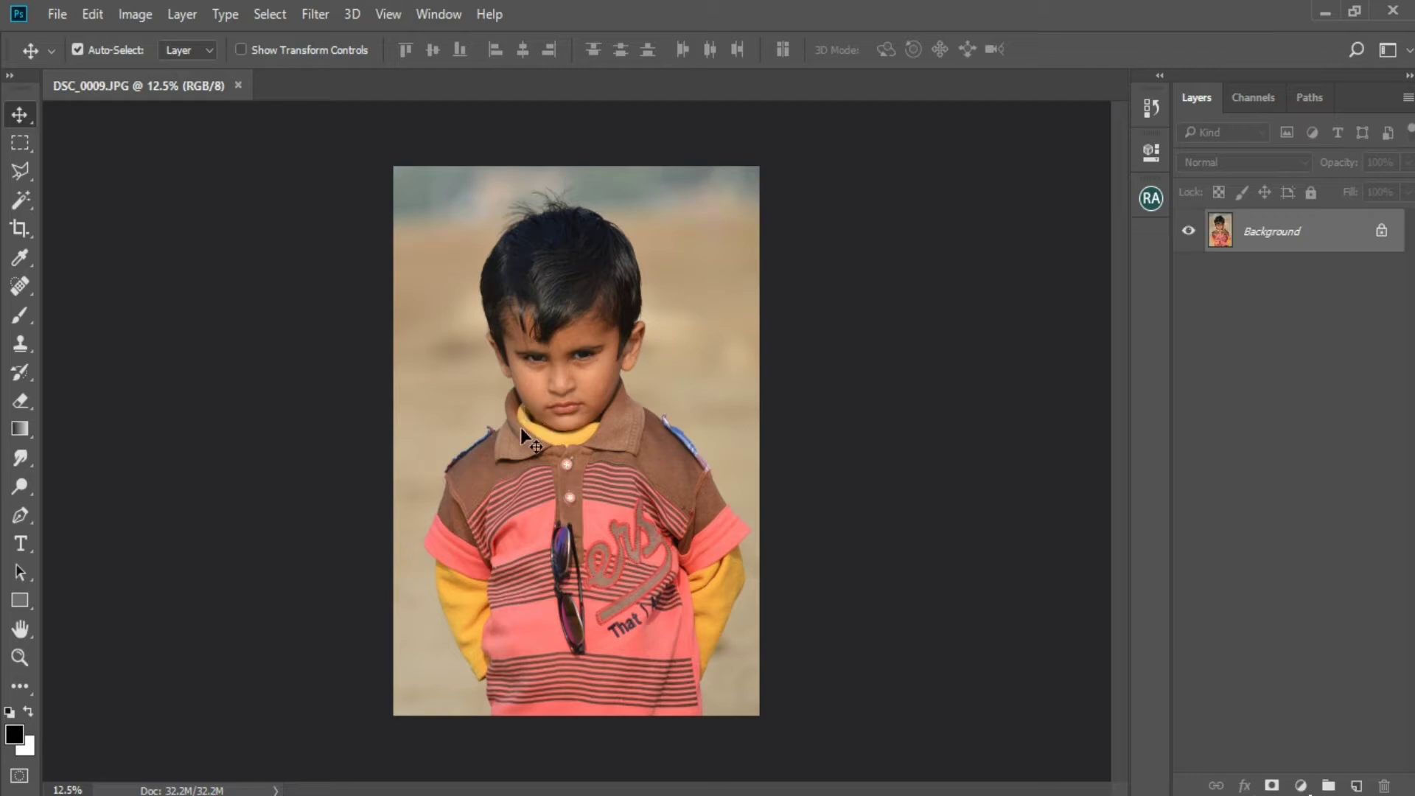
click(320, 16)
click(348, 144)
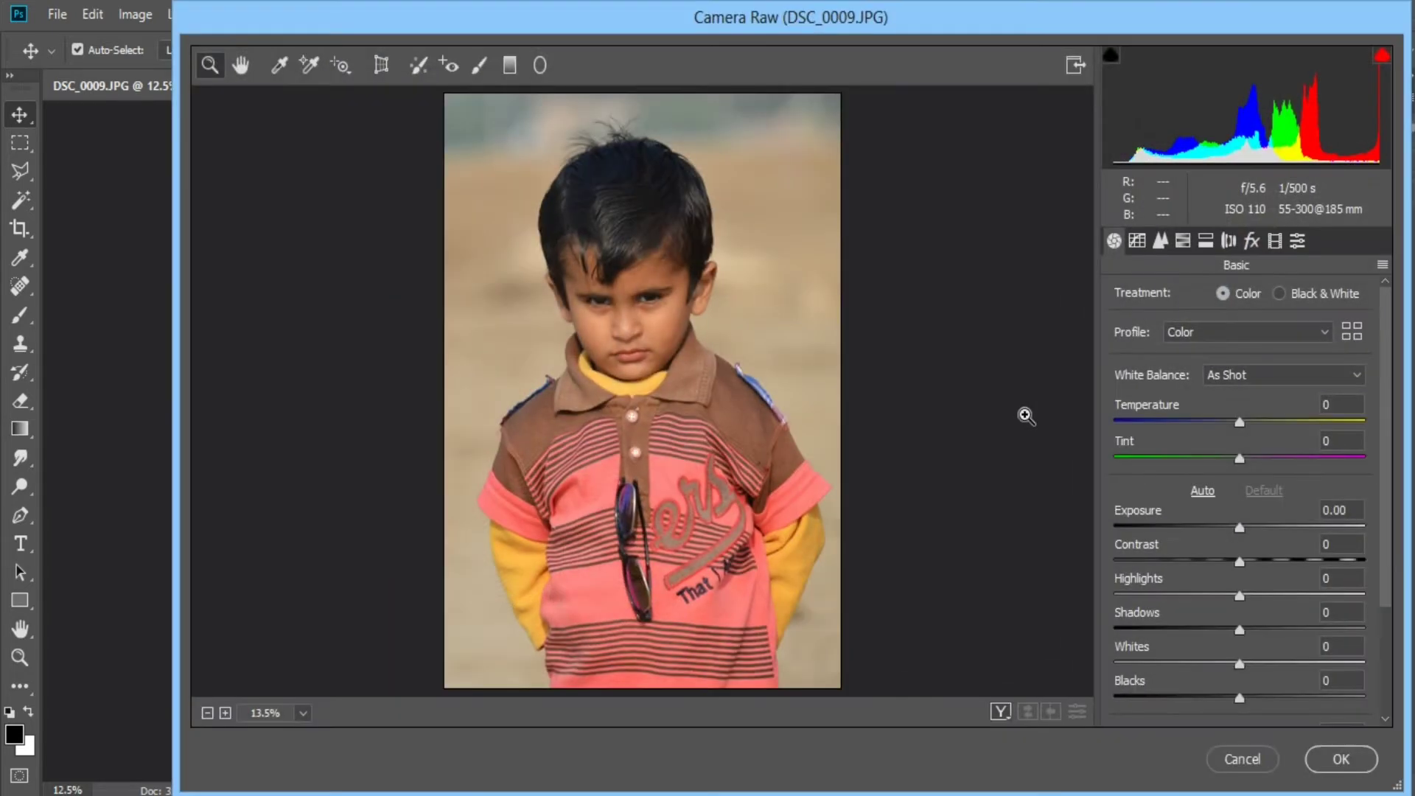
Apply the AKASH EDITZ NATURAL COLOR PRESETS user preset to the photo and inspect the face and hair up close
click(1294, 241)
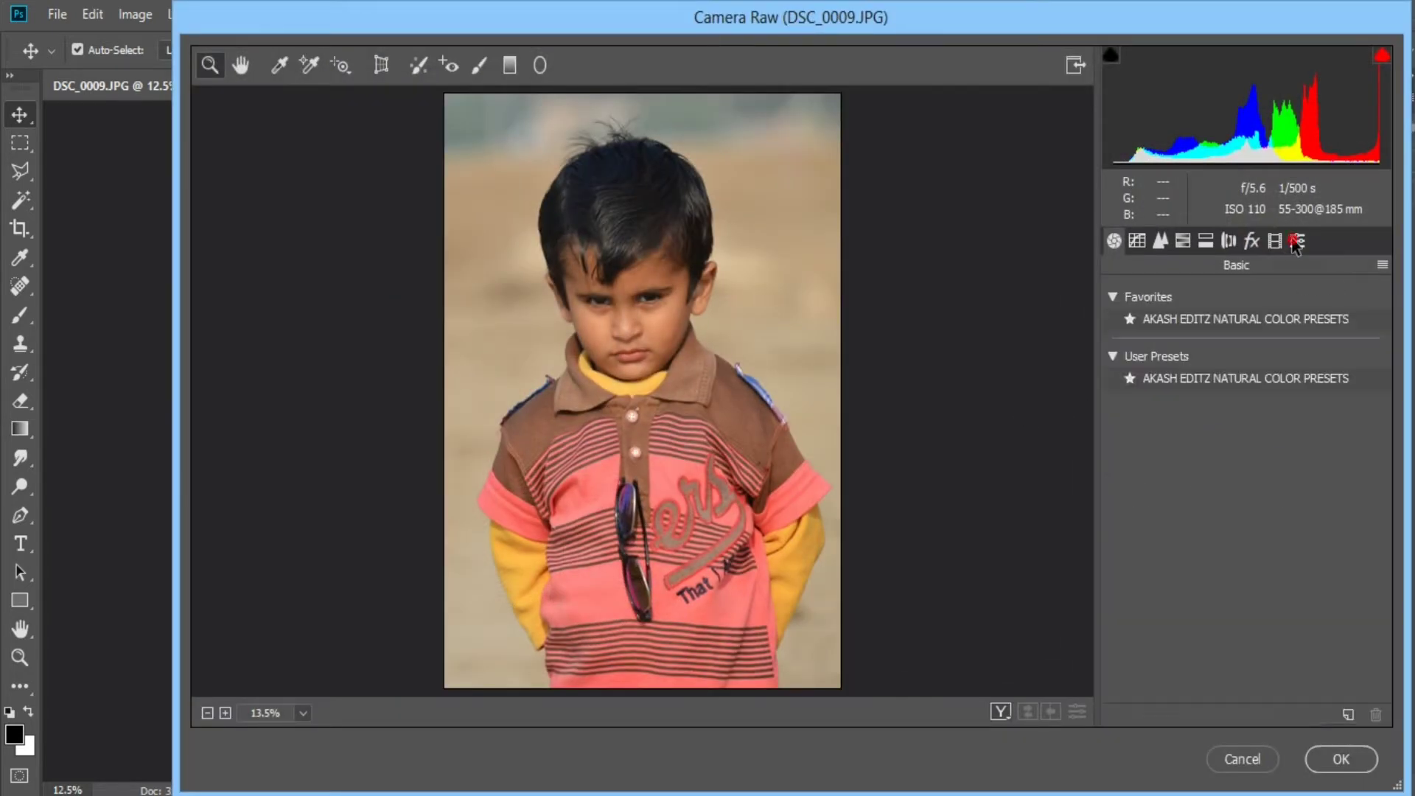
click(1220, 379)
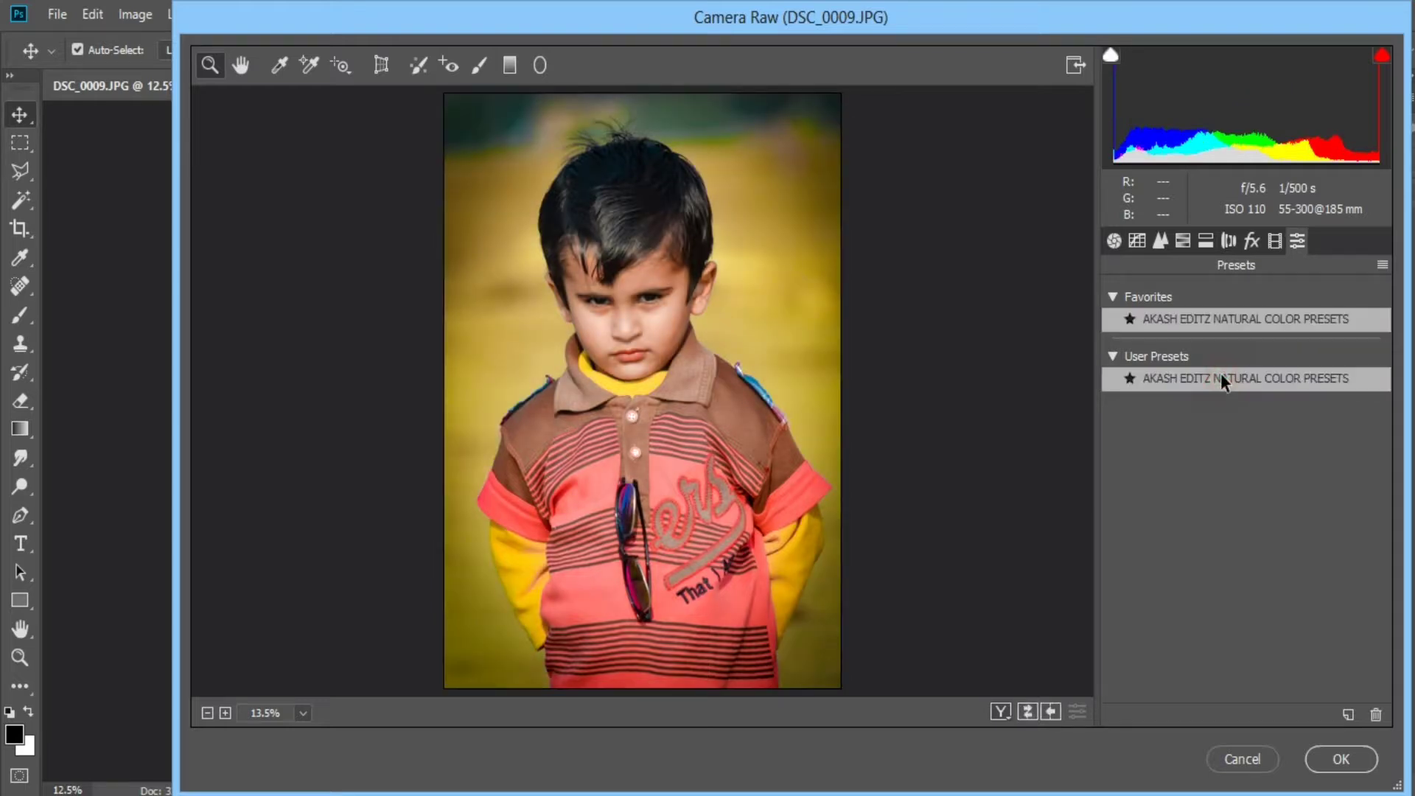
click(620, 259)
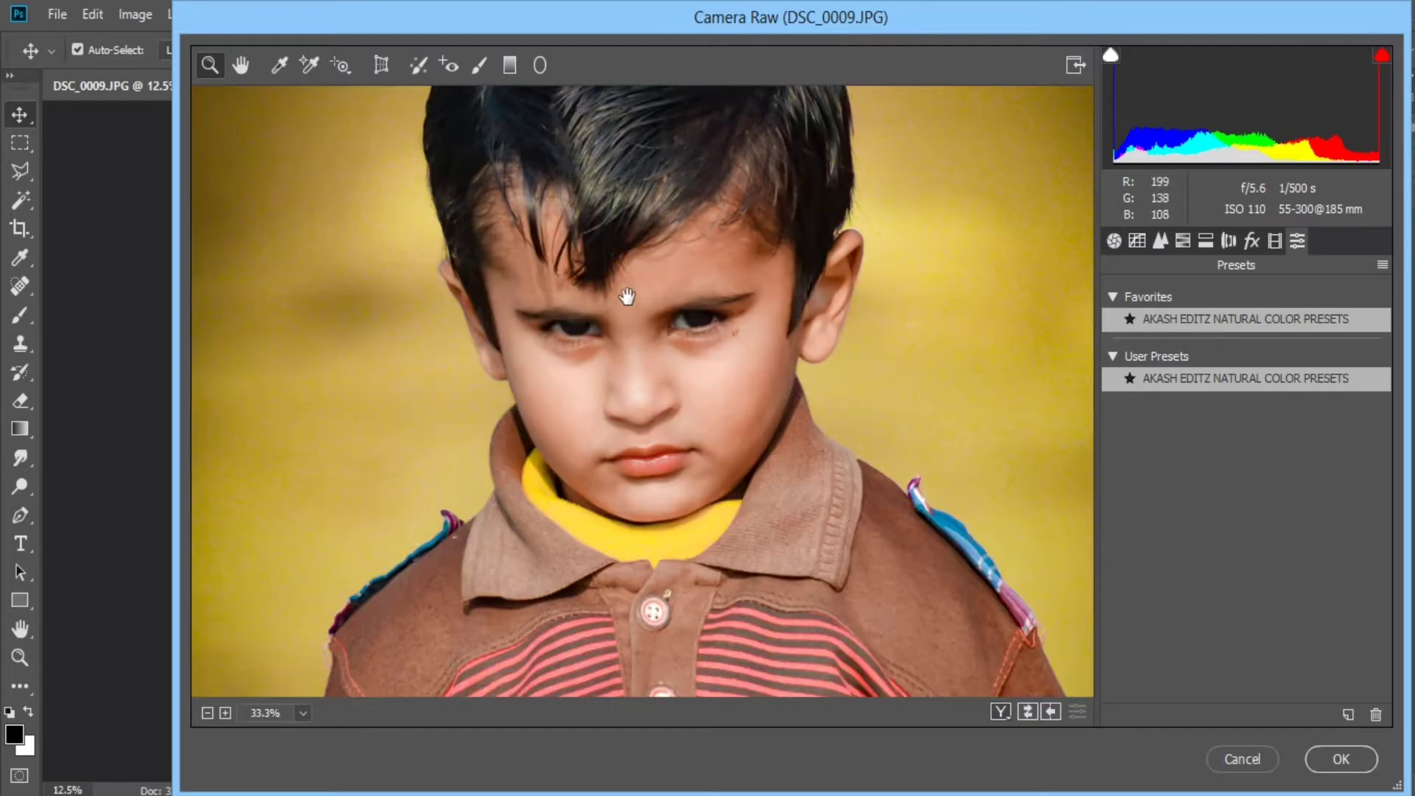
drag(628, 294, 684, 563)
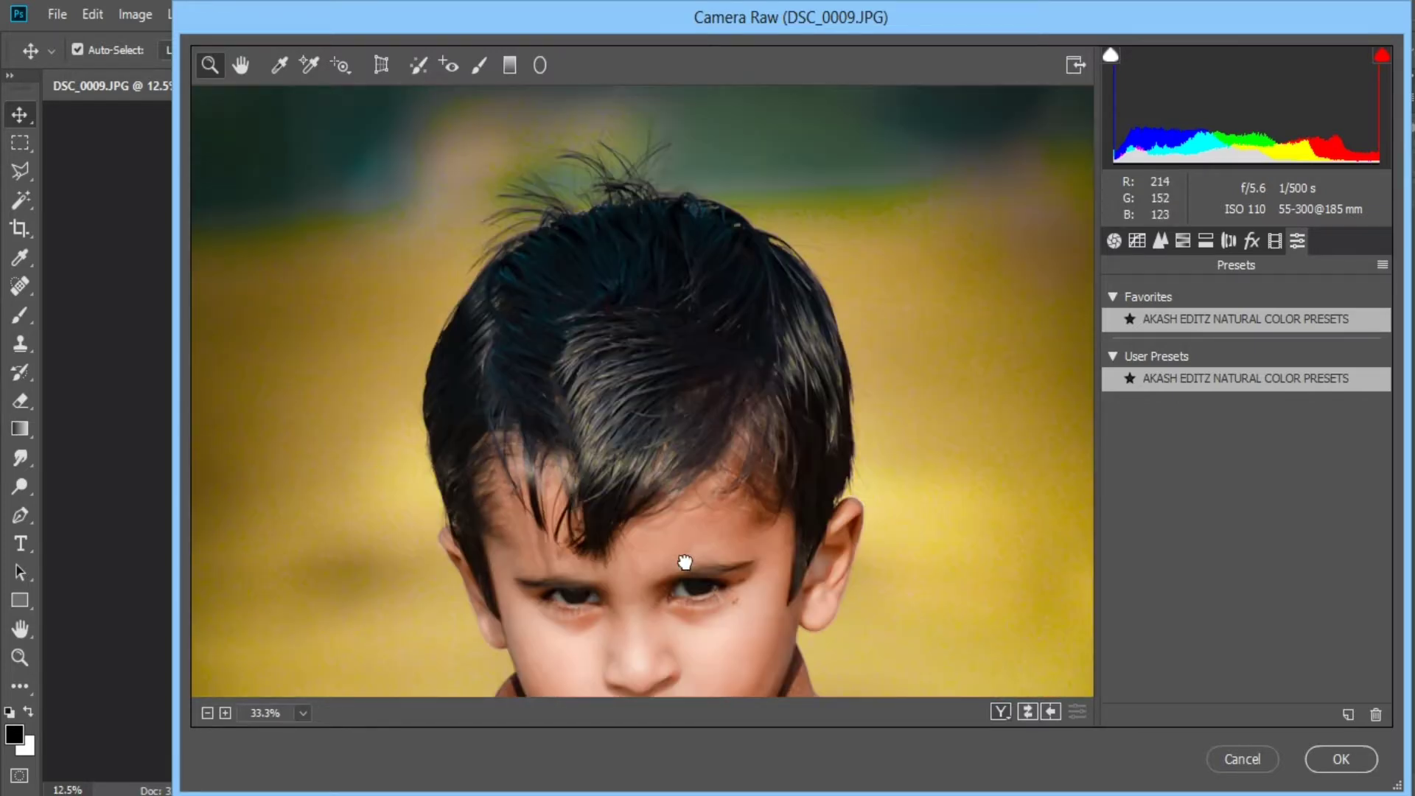
click(632, 189)
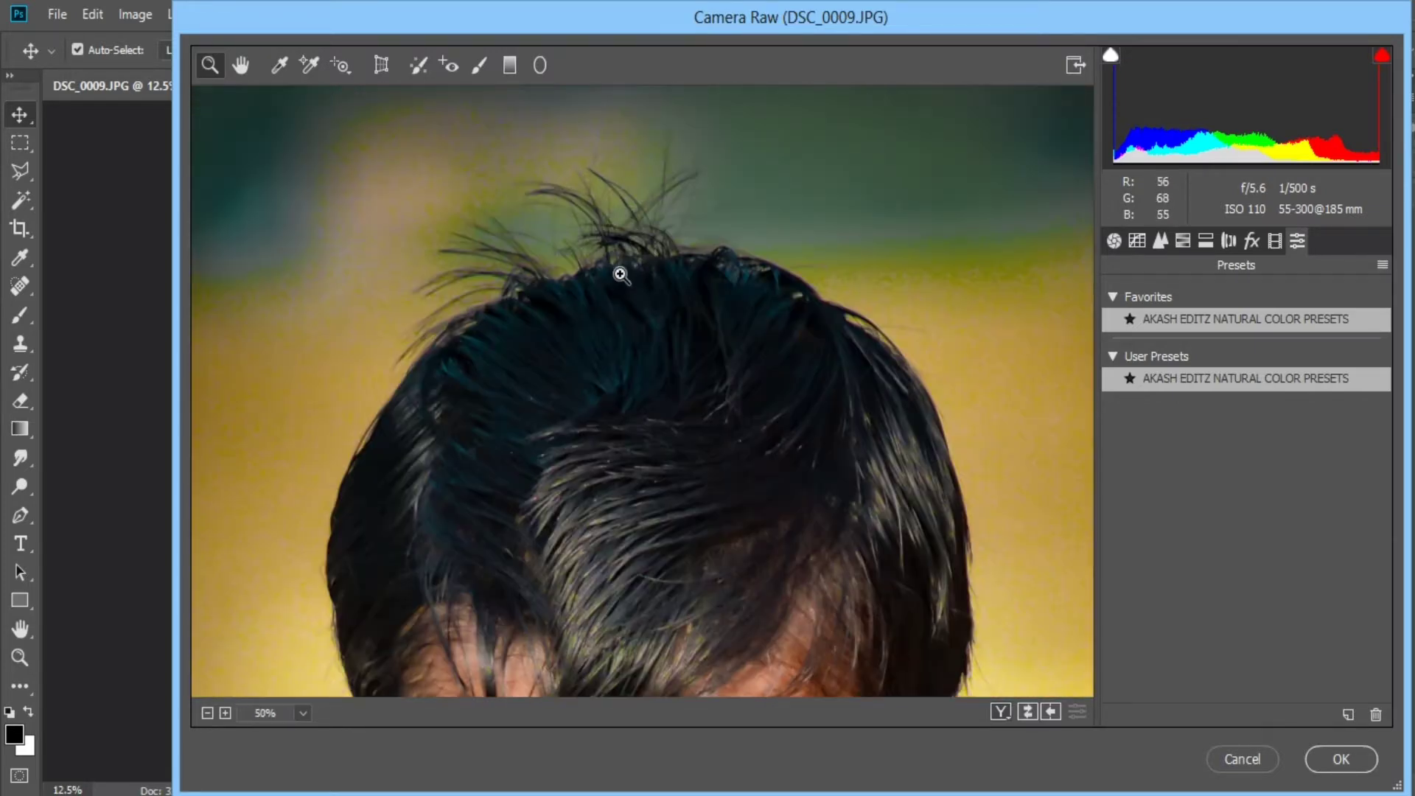
Try an Oranges luminance of +13 and an Oranges saturation of -28 in the HSL adjustments
click(1182, 241)
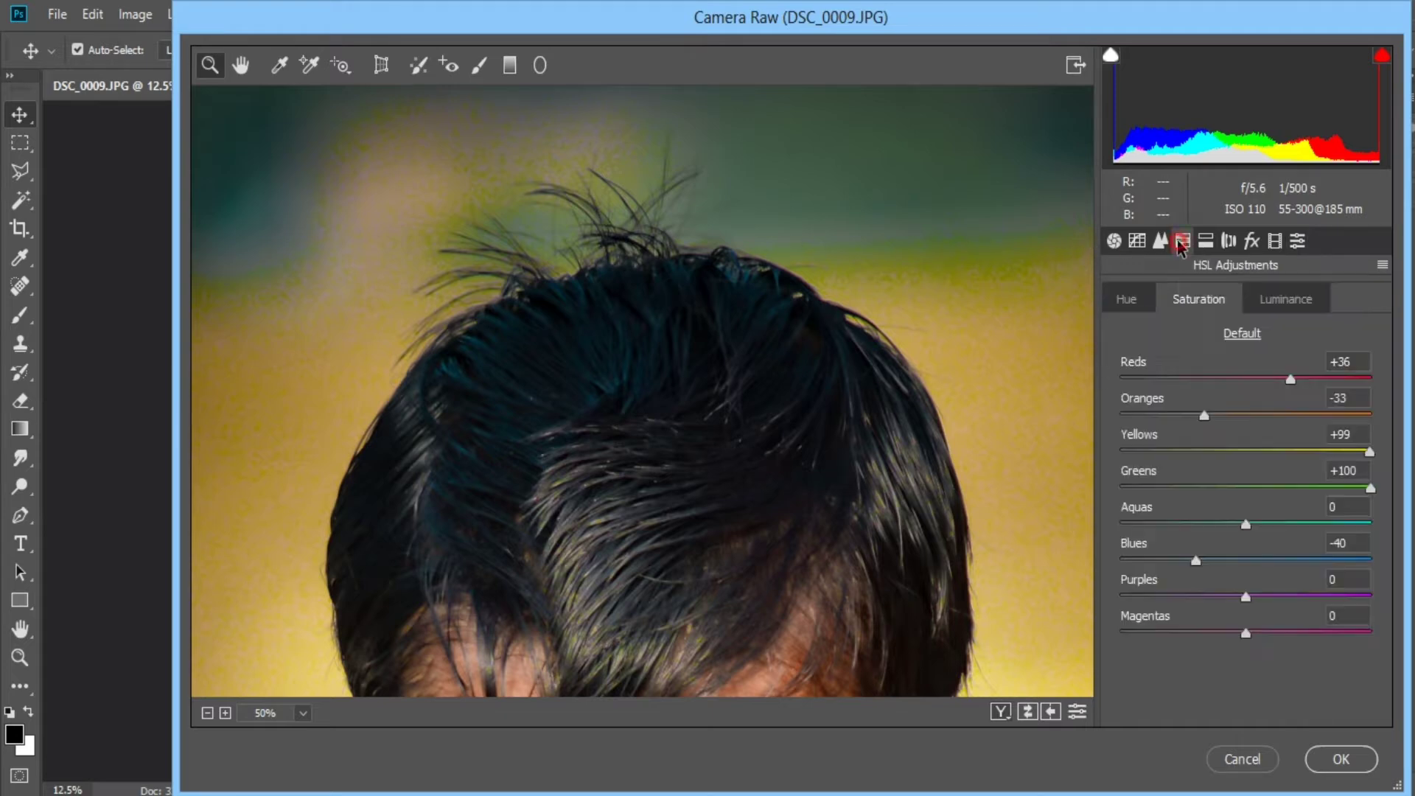
click(1267, 303)
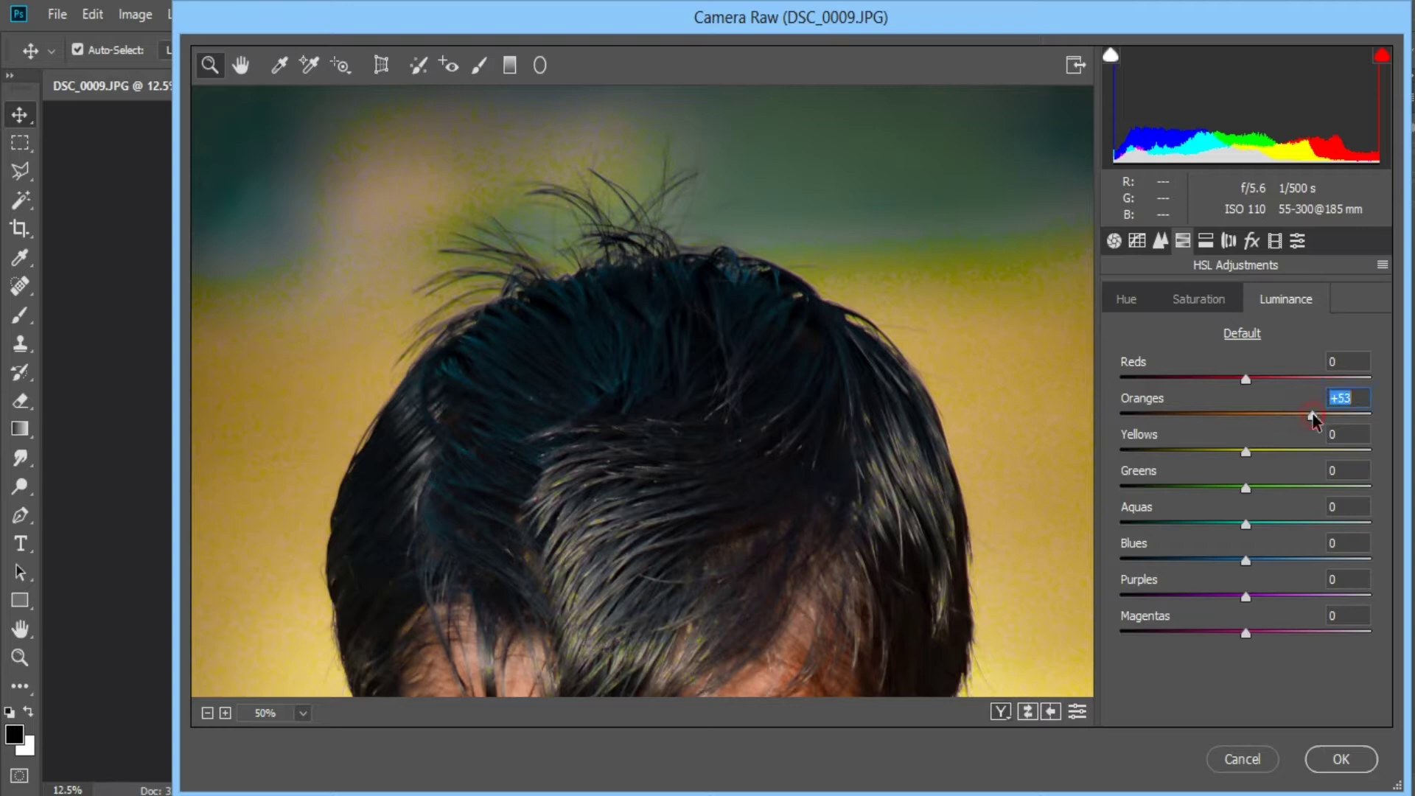
drag(1315, 419, 1263, 430)
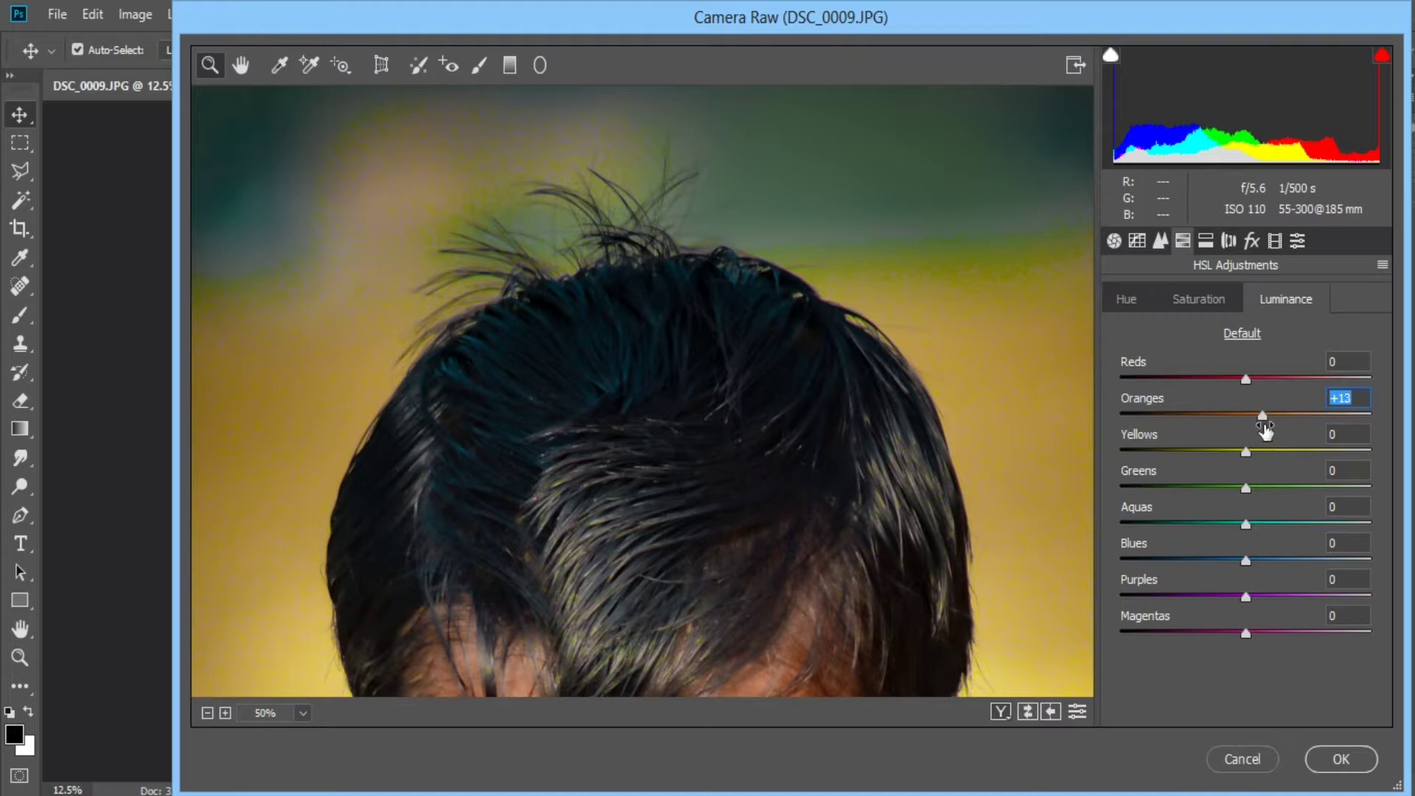
click(1183, 306)
mouse_move(1204, 416)
mouse_down()
mouse_move(1154, 420)
mouse_move(1212, 421)
mouse_up()
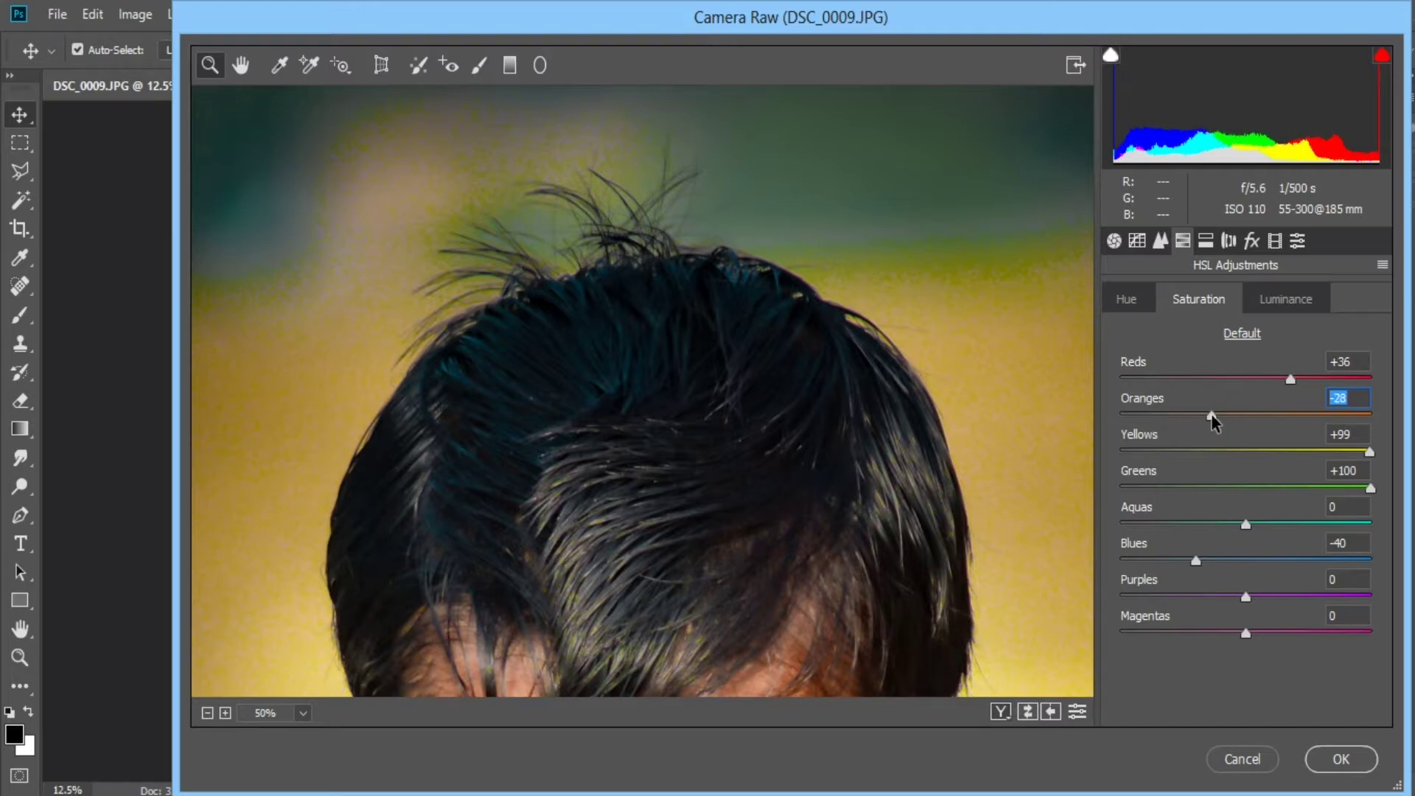
Raise the Yellows luminance to +82 in the HSL adjustments
click(1271, 302)
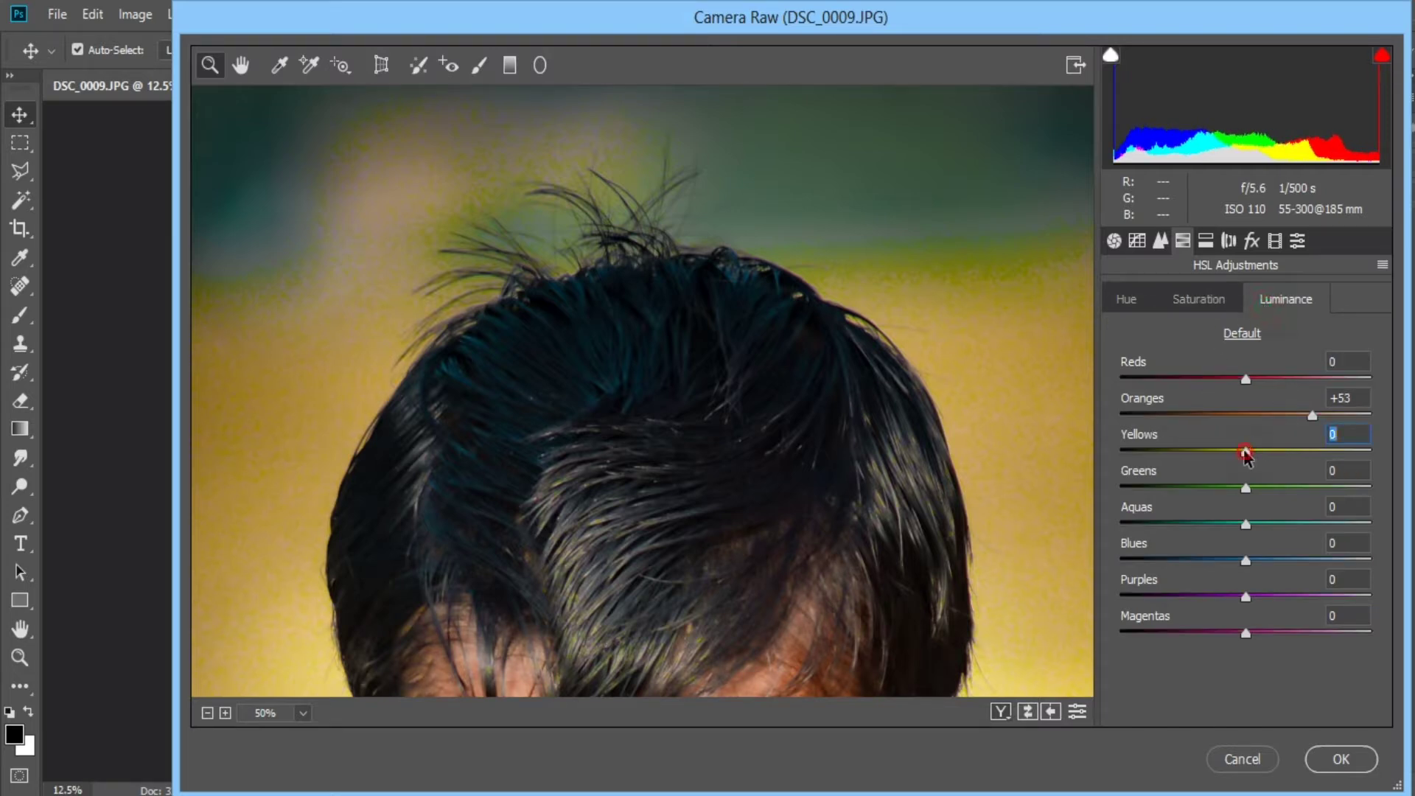
drag(1245, 454, 1286, 452)
alt+click(854, 426)
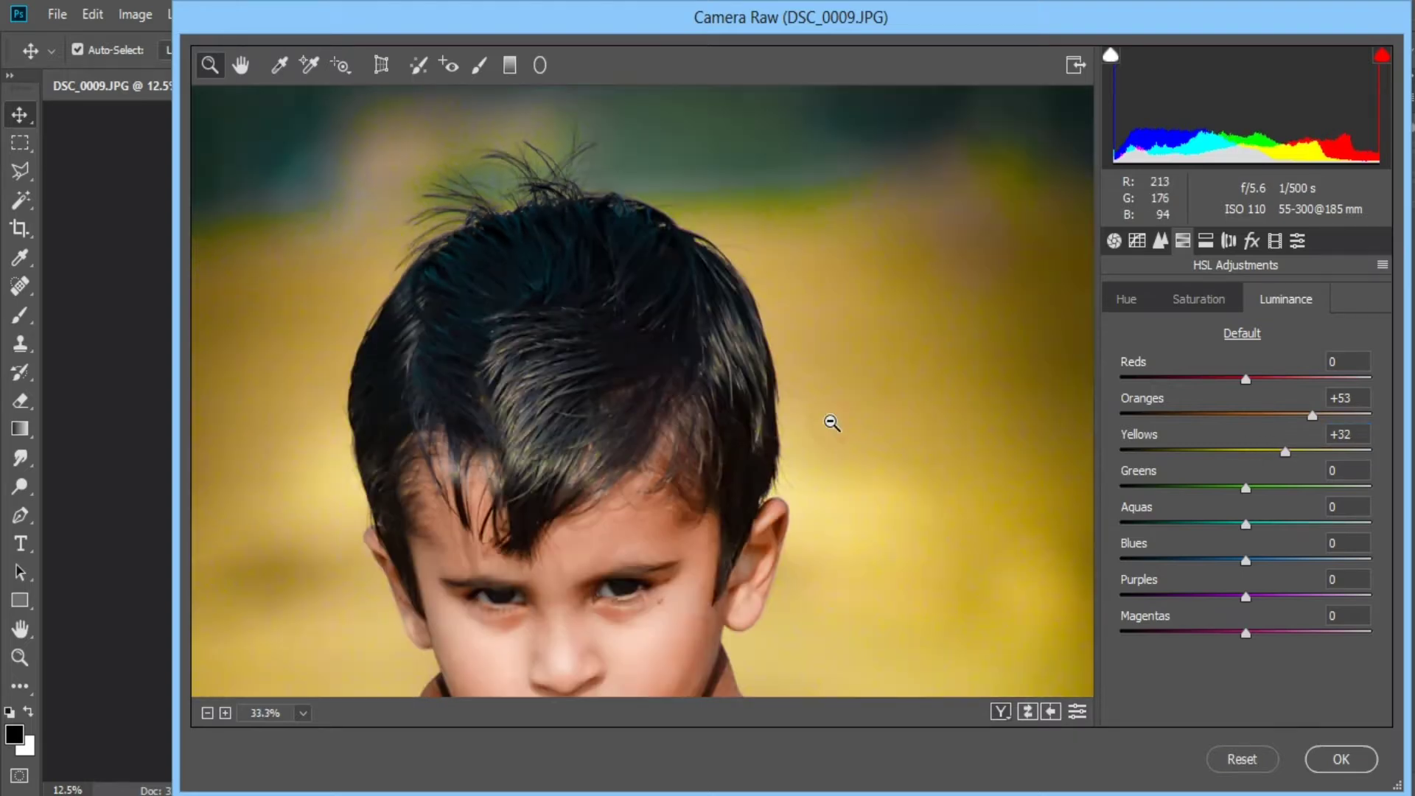
alt+click(737, 442)
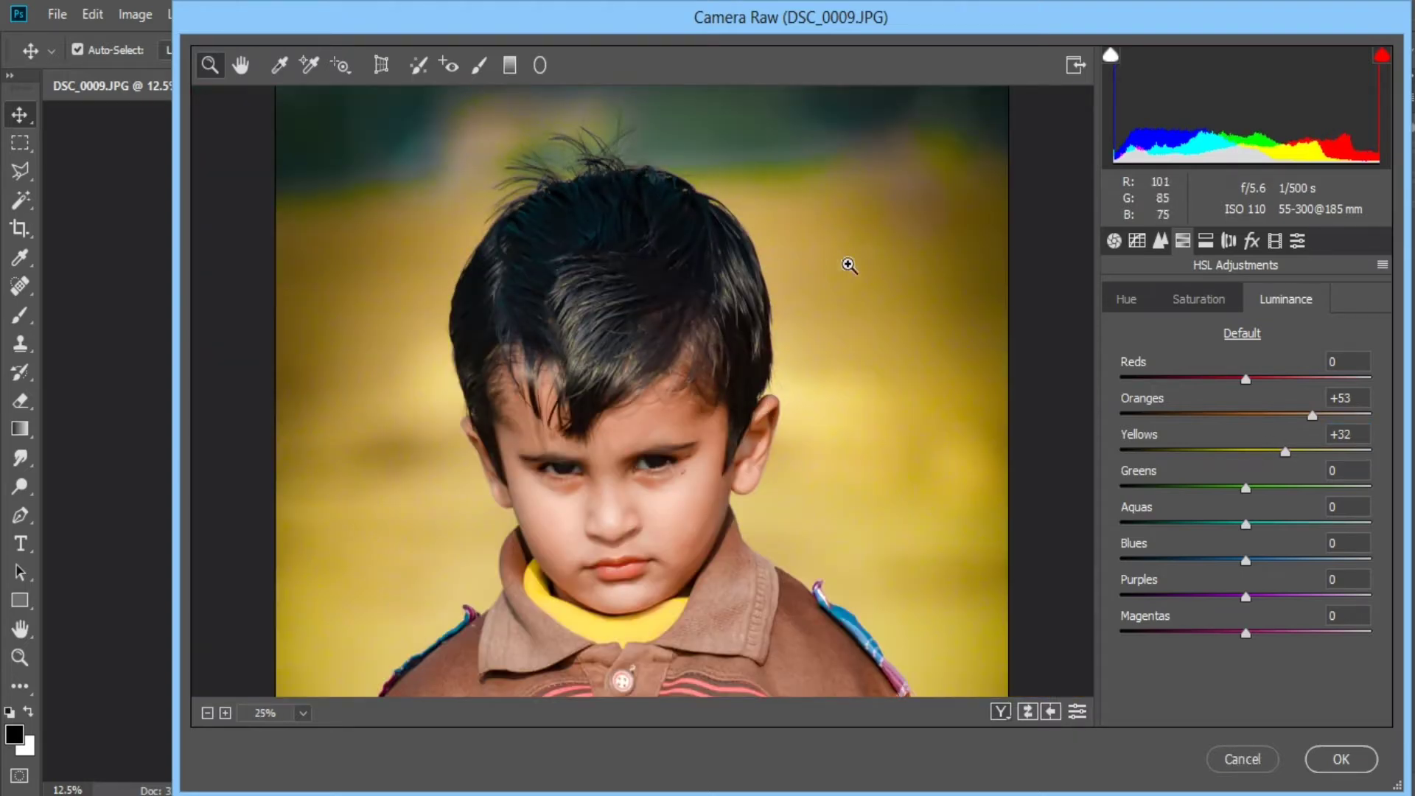
drag(1285, 451, 1347, 463)
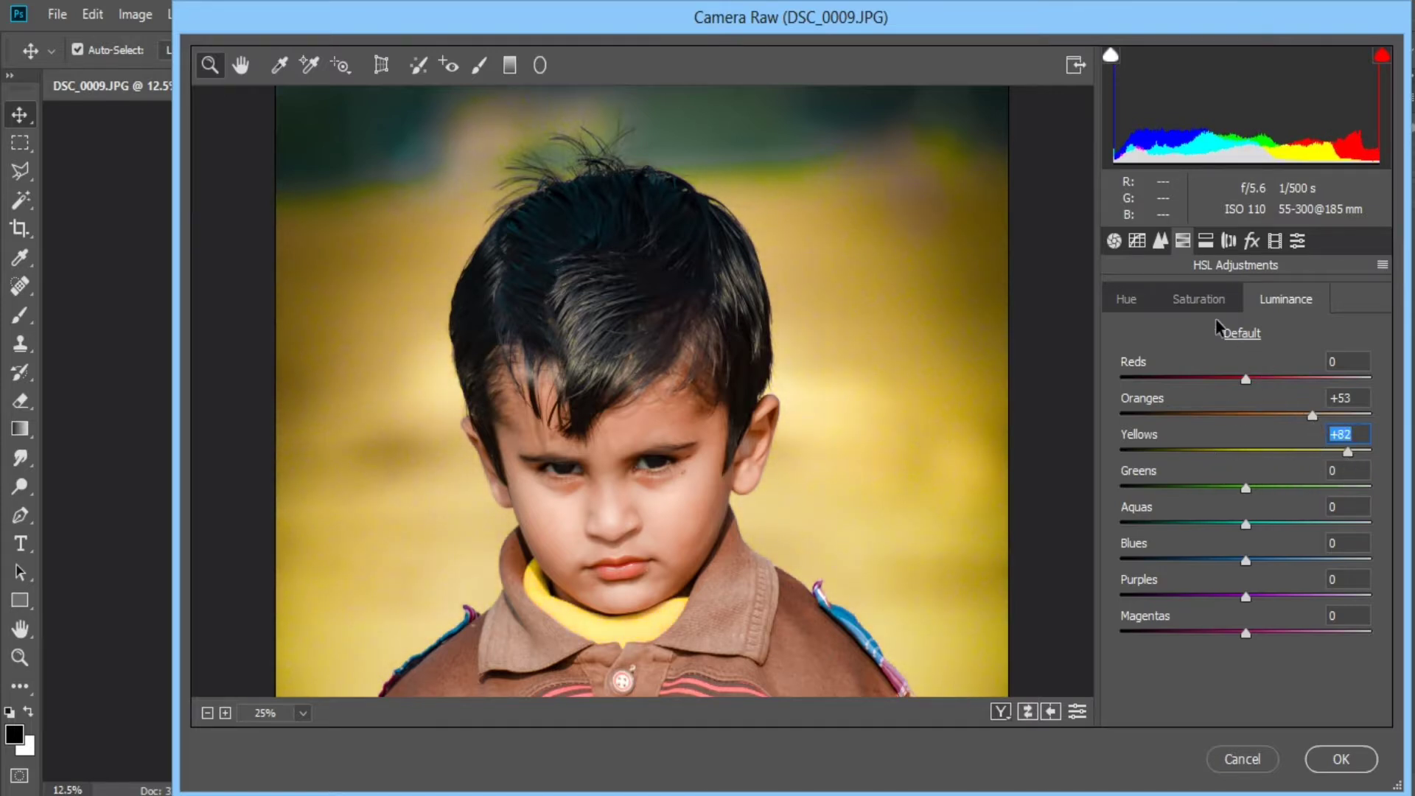
Try shifting the Oranges hue and reset it to 0
click(1135, 301)
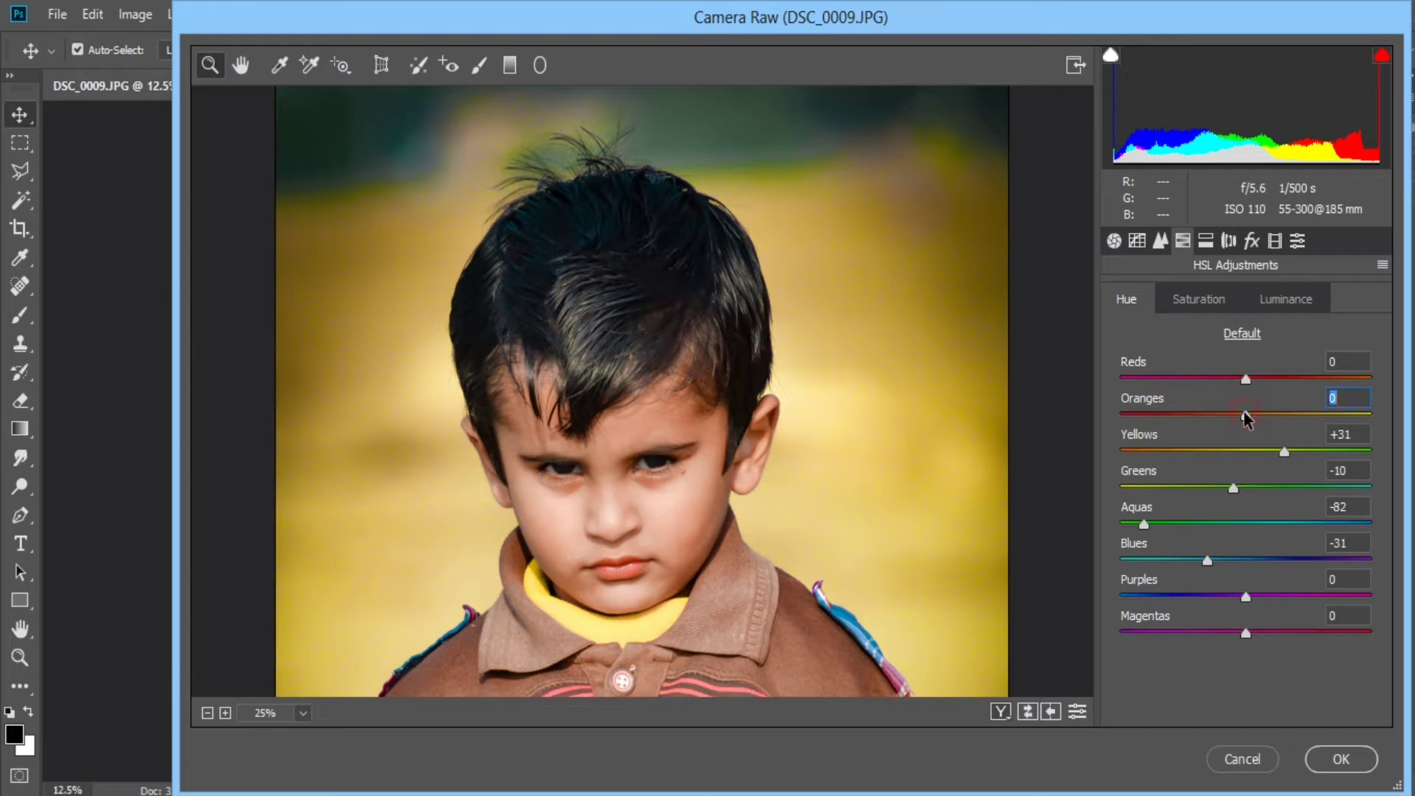
mouse_move(1245, 417)
mouse_down()
mouse_move(1197, 414)
mouse_move(1263, 420)
mouse_up()
text(0)
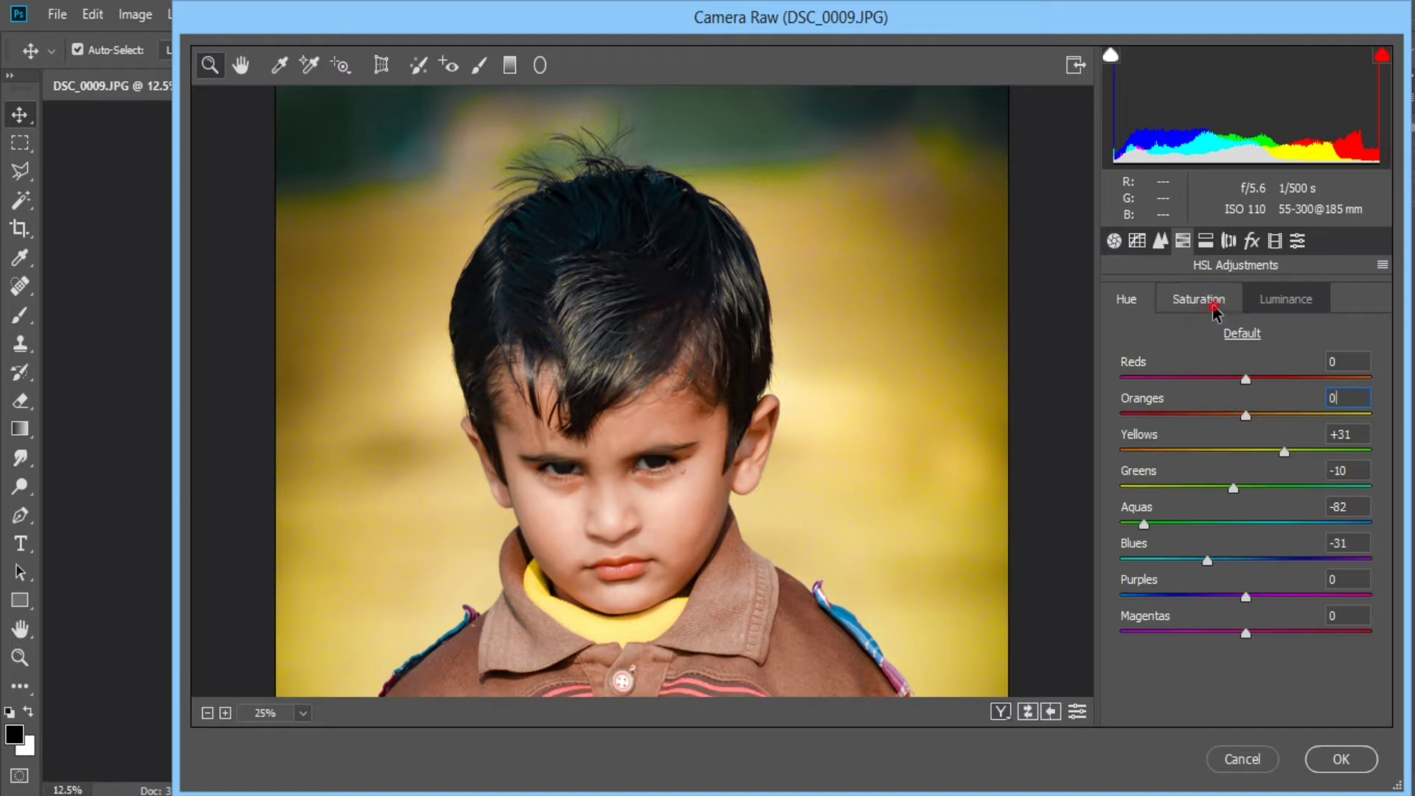
Set the Oranges saturation to -32 and the Reds saturation to +13
click(1190, 299)
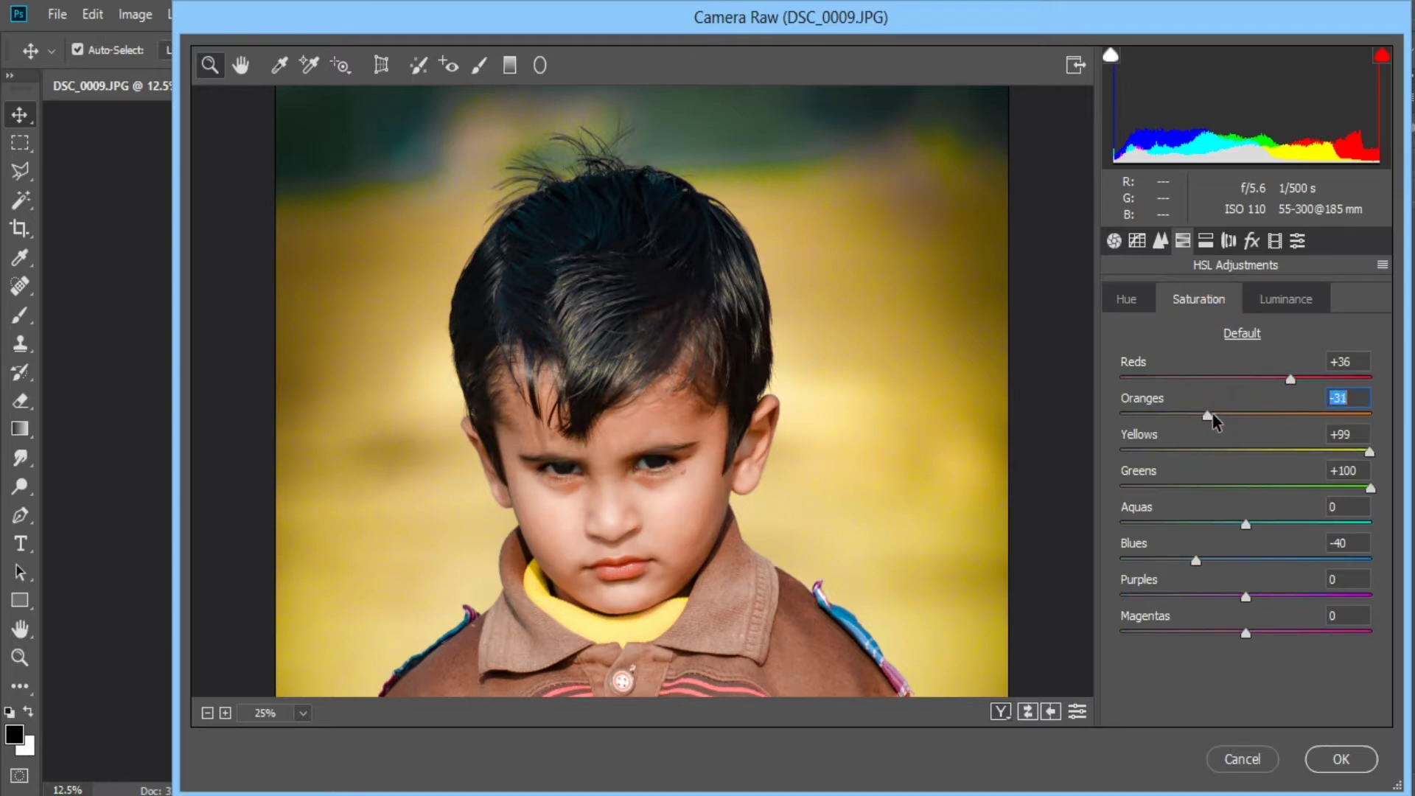
mouse_move(1212, 420)
mouse_down()
mouse_move(1238, 420)
mouse_move(1197, 420)
mouse_move(1261, 422)
mouse_move(1211, 429)
mouse_up()
drag(1291, 385, 1263, 384)
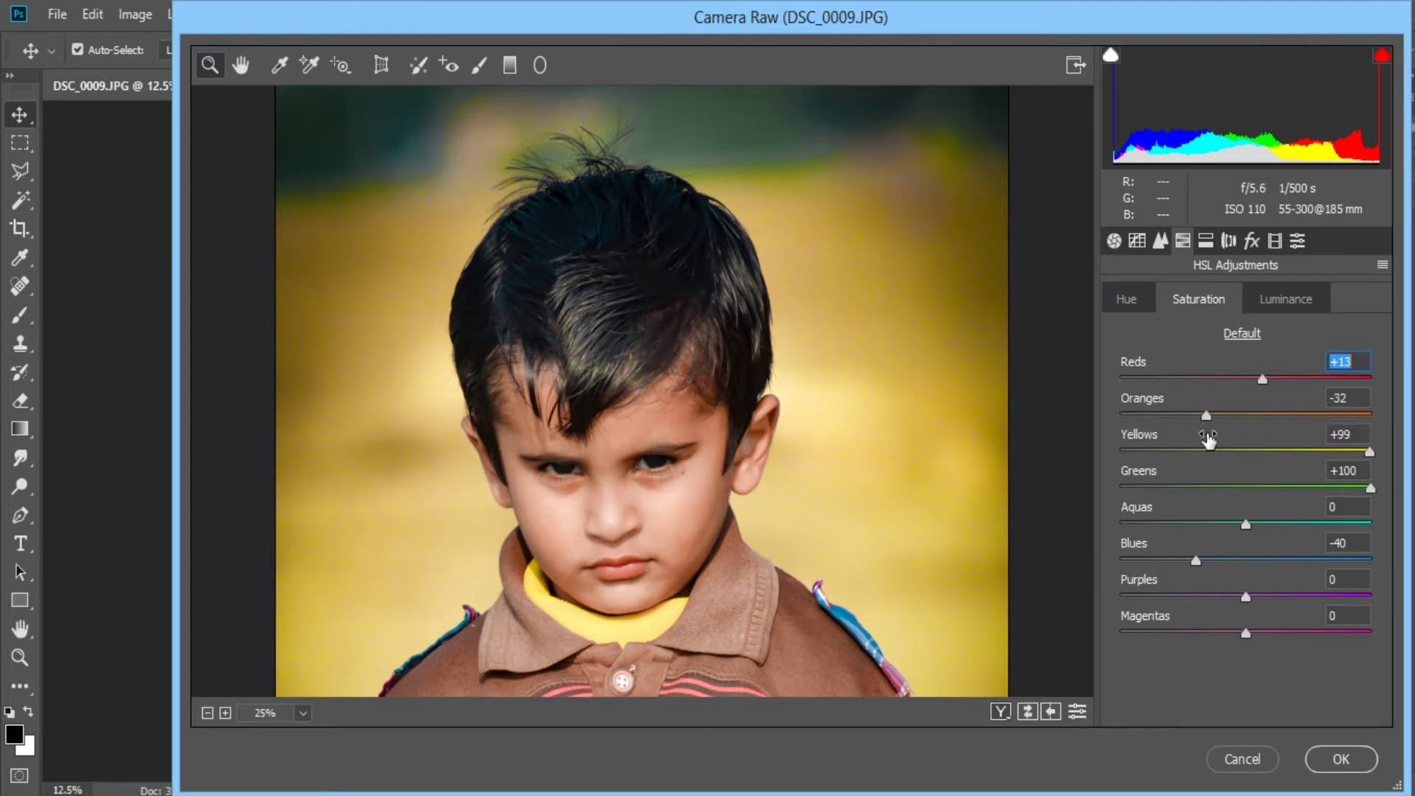
Set the Greens saturation to -98 and the Greens luminance to +100
click(1125, 302)
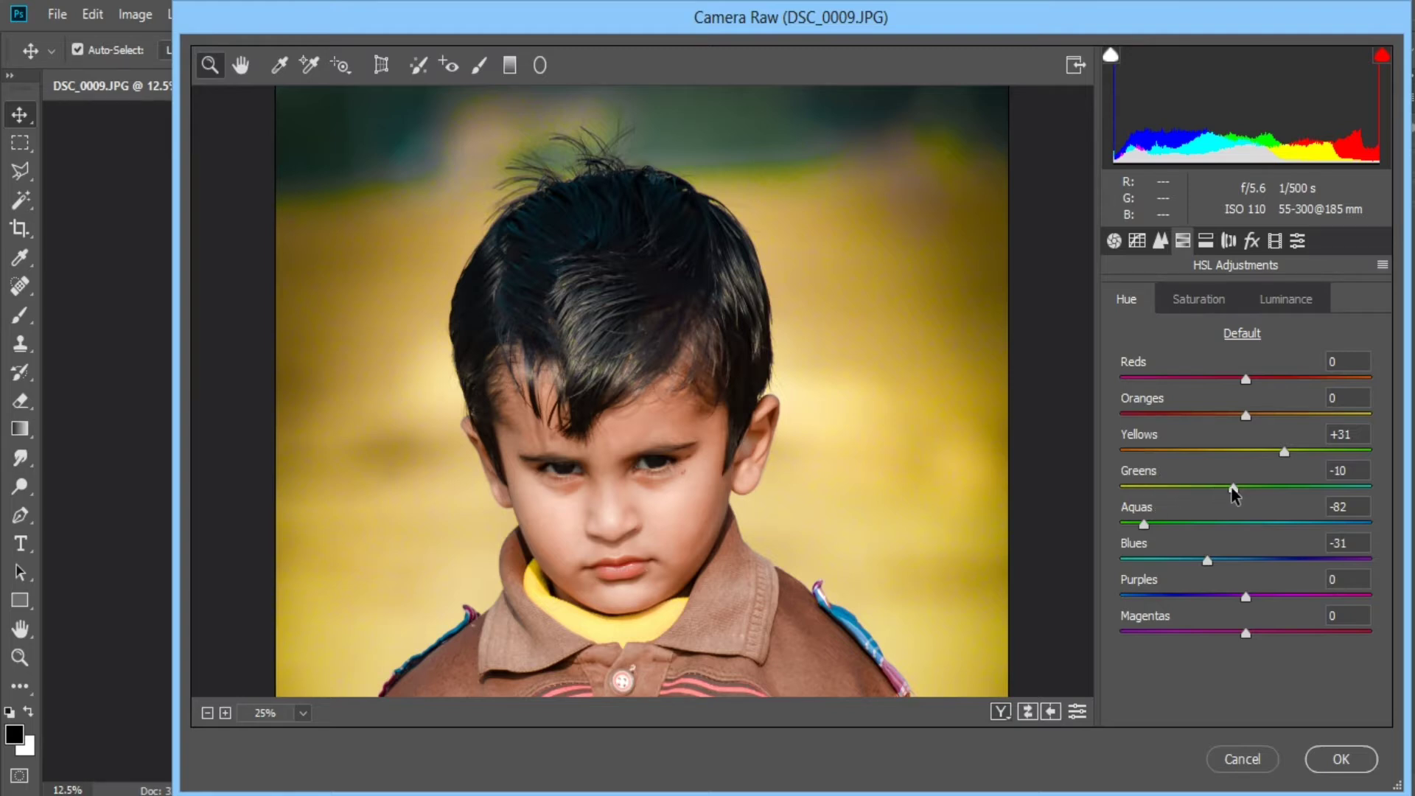
click(1194, 299)
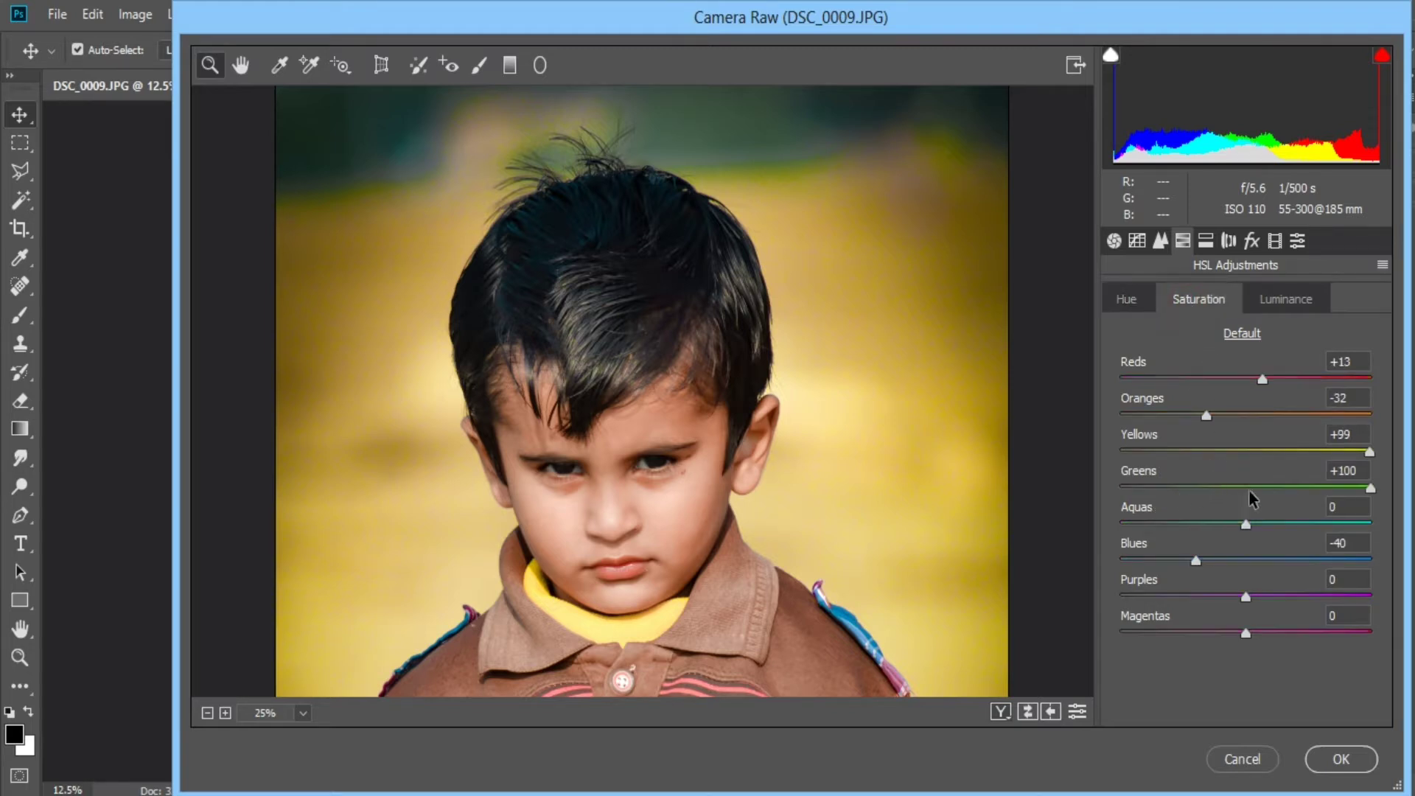
drag(1368, 490, 1123, 549)
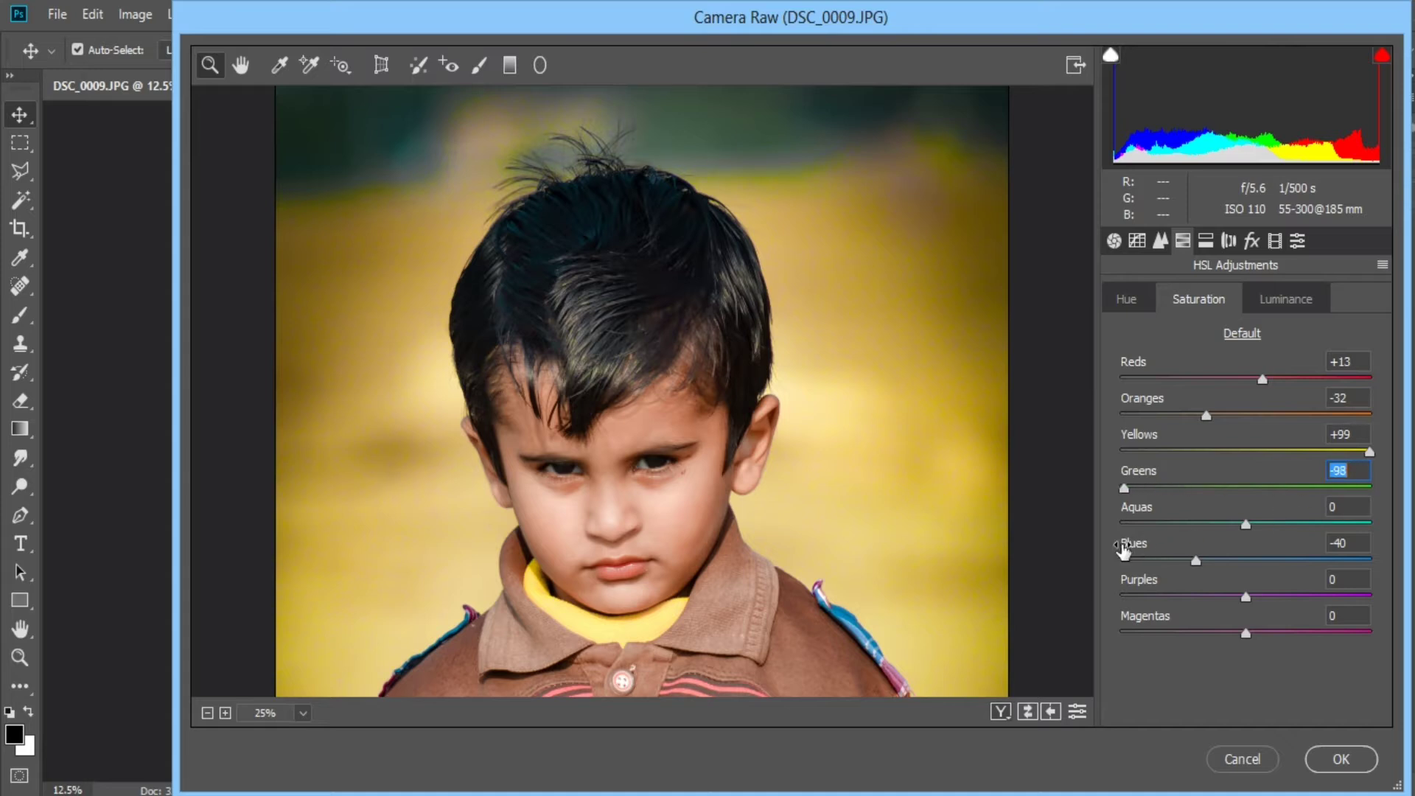
click(1266, 304)
click(1246, 489)
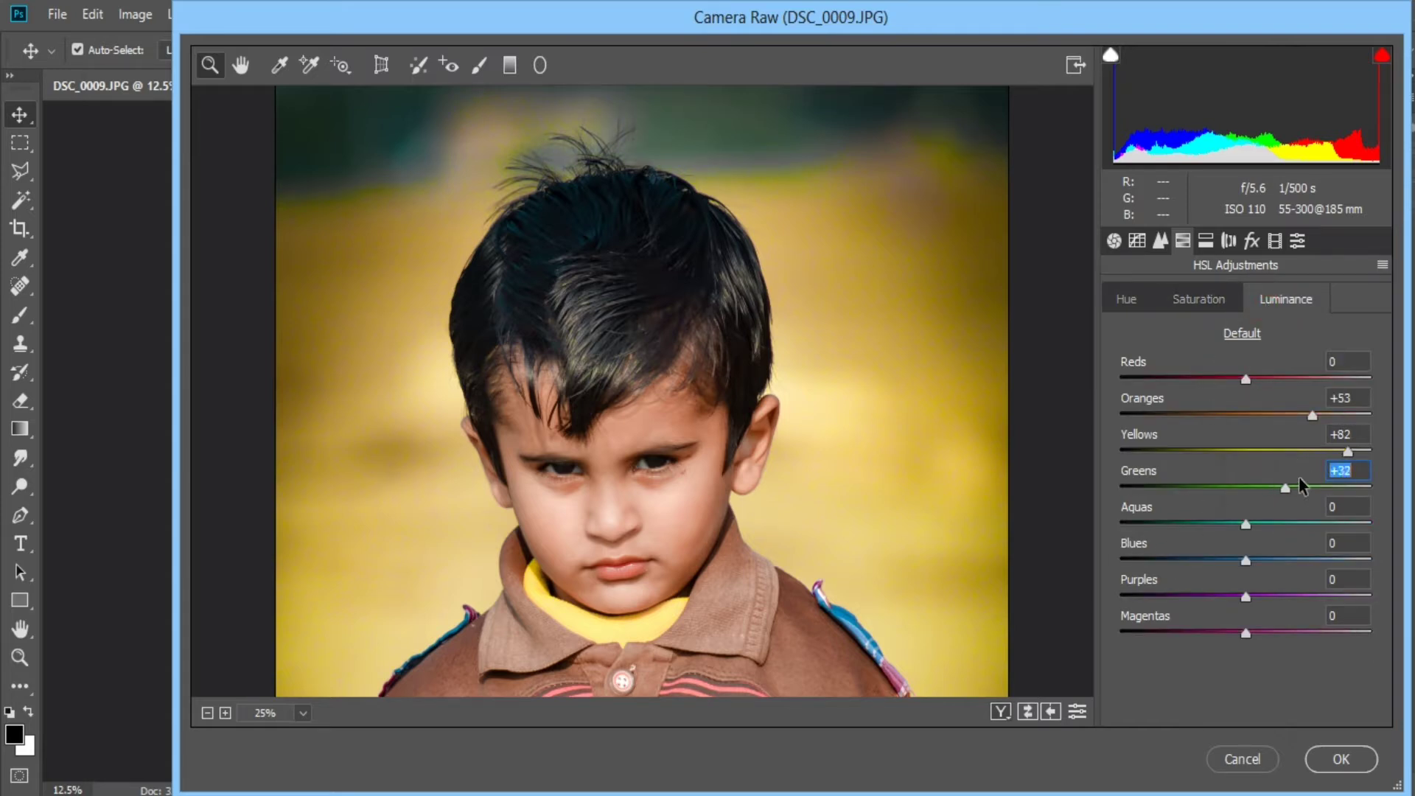
drag(1226, 490, 1148, 515)
drag(1288, 523, 1372, 521)
Set the hue values to -3 for Greens, -94 for Aquas and +23 for Blues
click(1200, 294)
click(1133, 301)
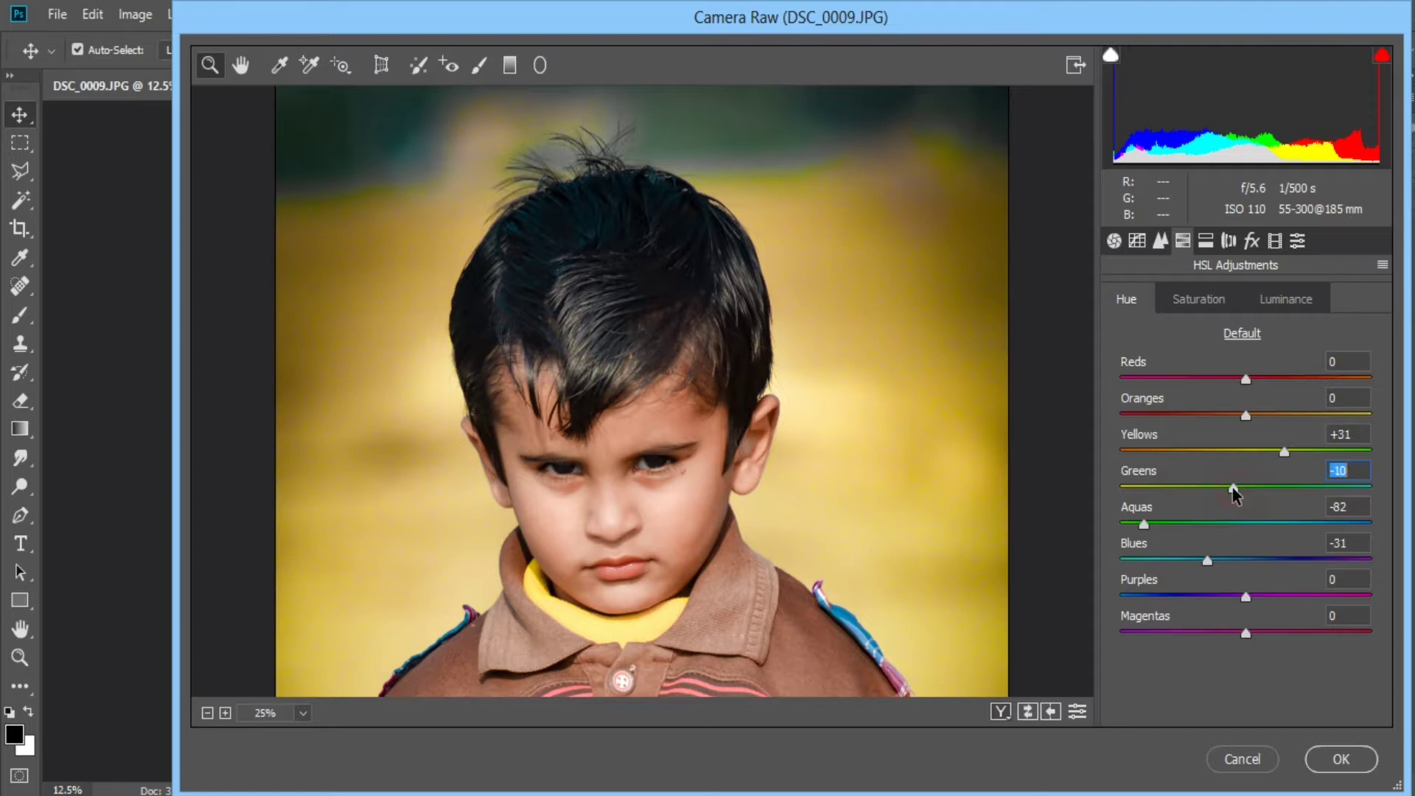
drag(1127, 499, 1264, 505)
mouse_move(1144, 525)
mouse_down()
mouse_move(1198, 518)
mouse_move(1124, 525)
mouse_up()
click(1206, 562)
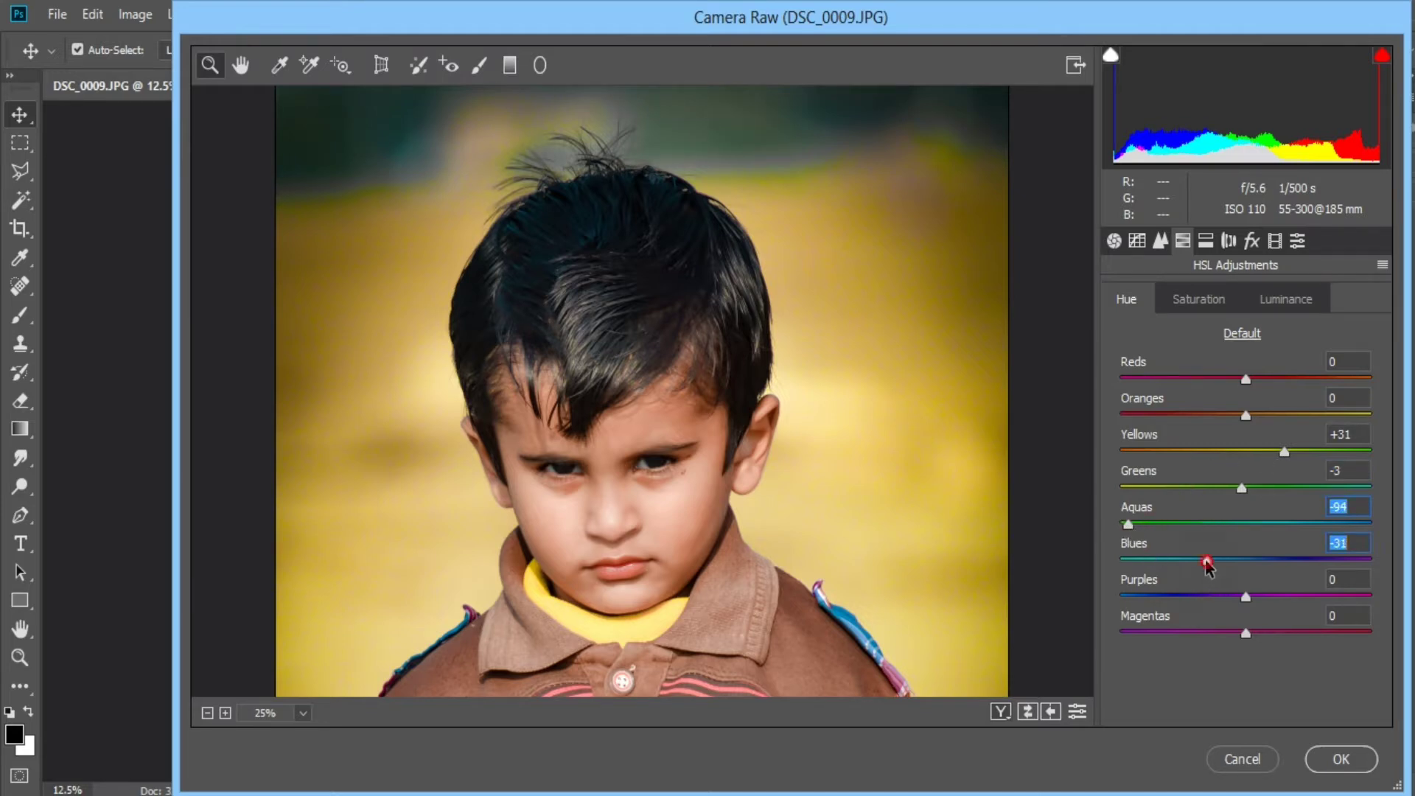
drag(1207, 563, 1274, 564)
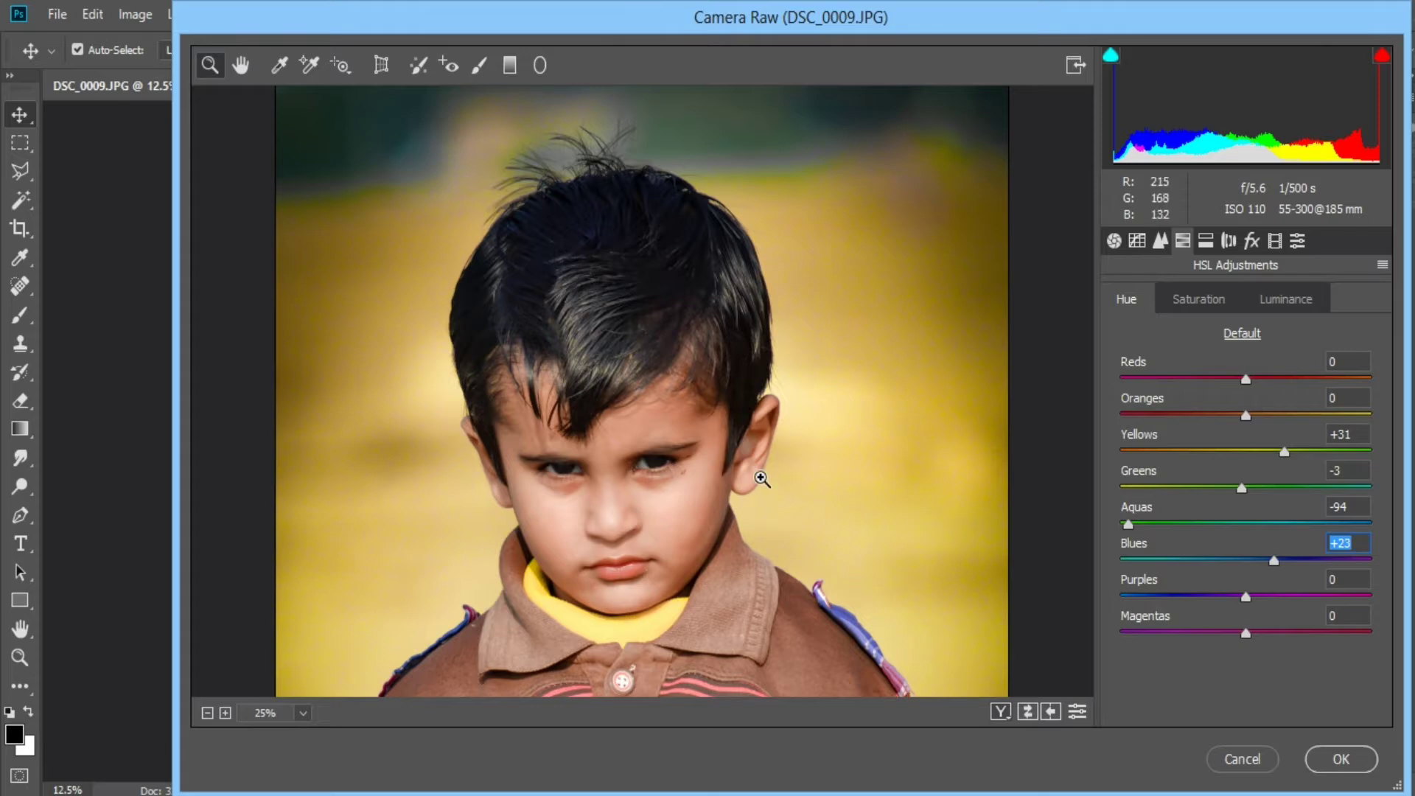
Check the colours of the shirt and set the Yellows hue to +32
drag(692, 571, 732, 299)
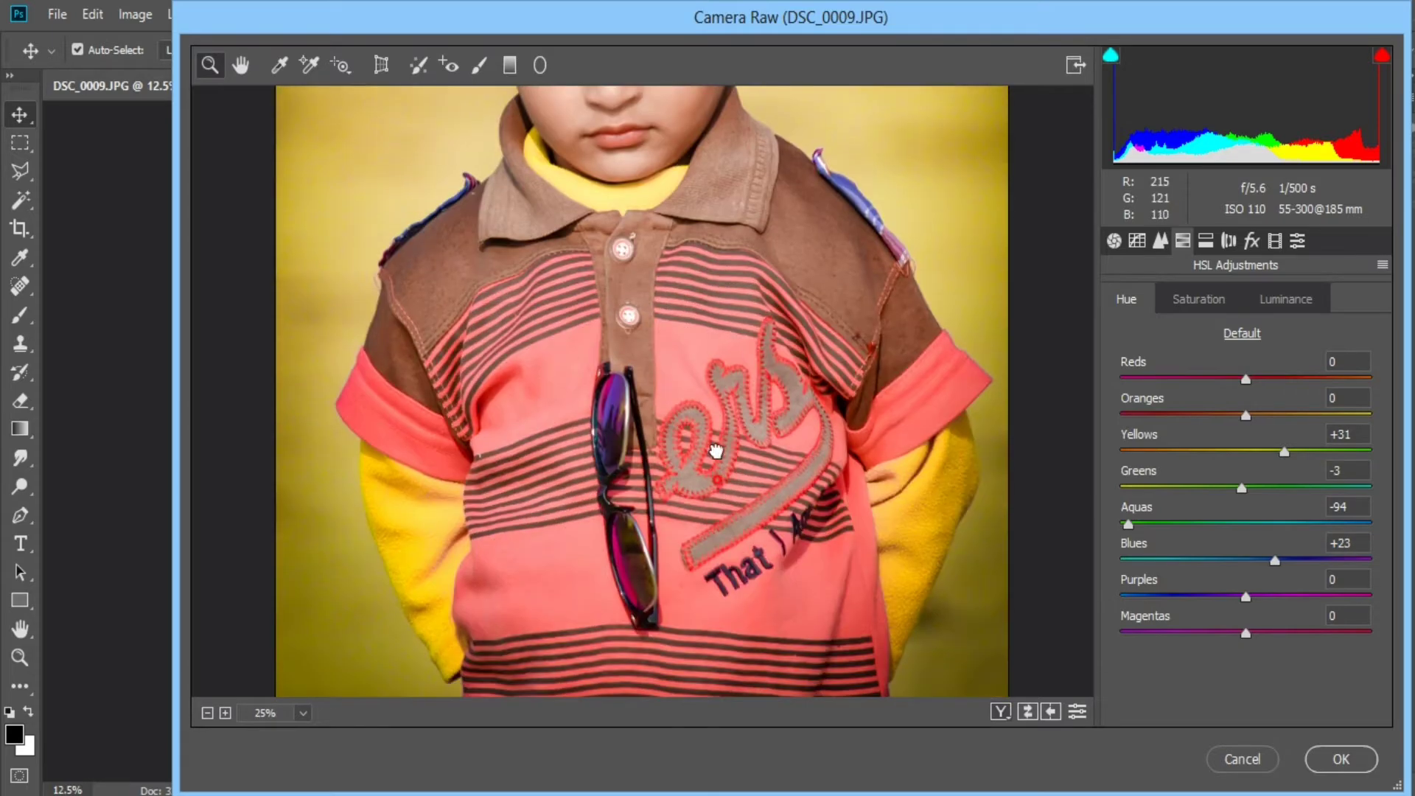
drag(715, 450, 742, 562)
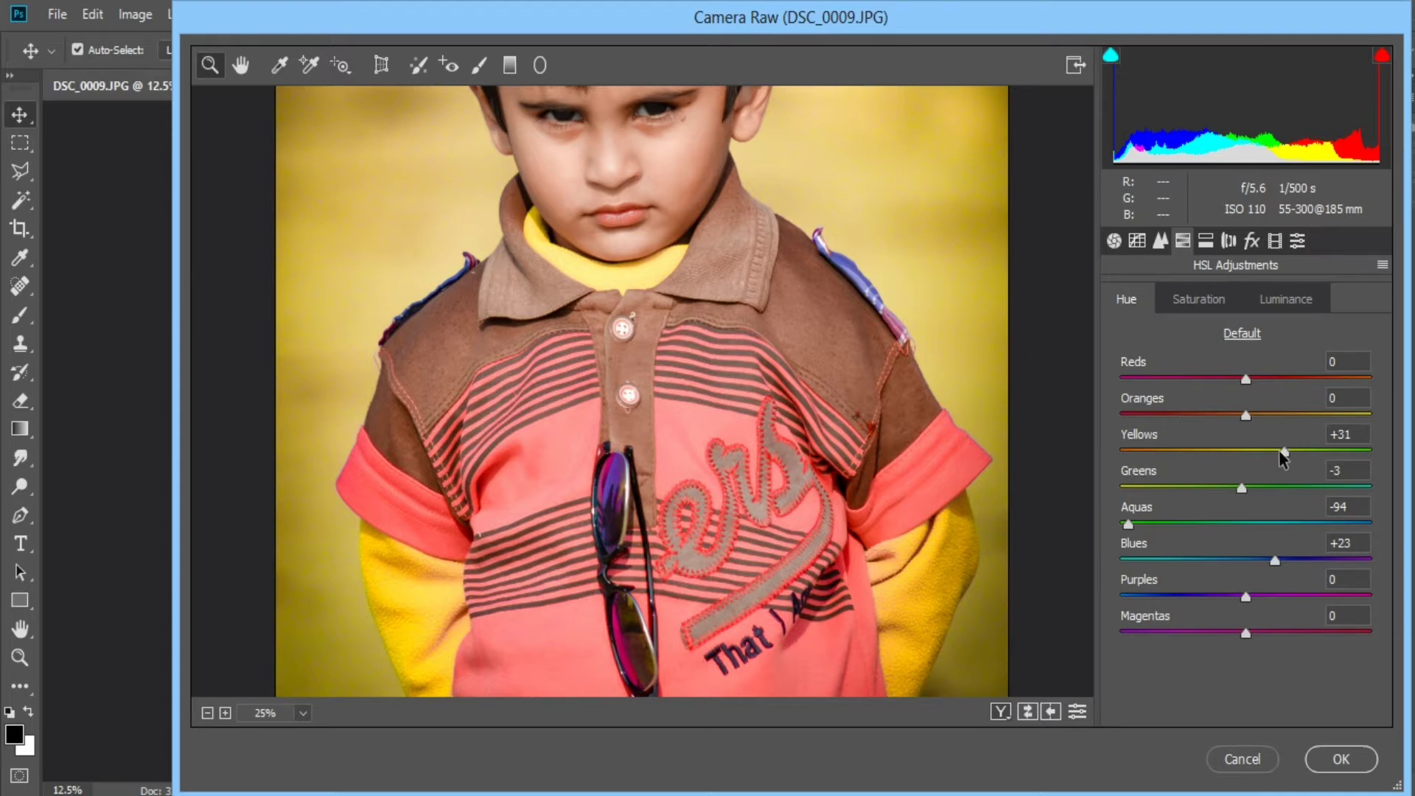
mouse_move(1286, 459)
mouse_down()
mouse_move(1220, 461)
mouse_move(1285, 462)
mouse_up()
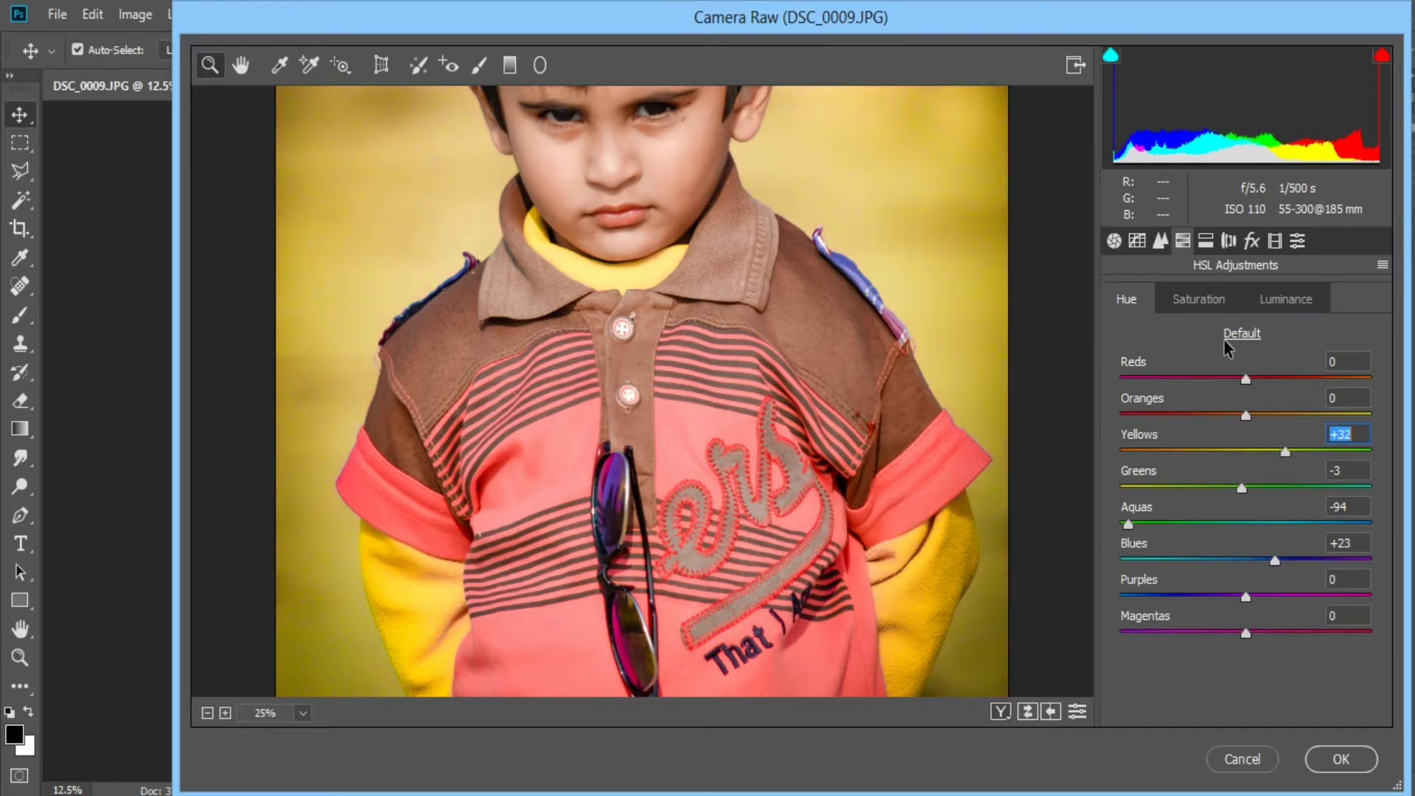
Reduce the Yellows saturation to +8, checking the effect on the background and clothing
click(1199, 312)
drag(1367, 458, 1216, 503)
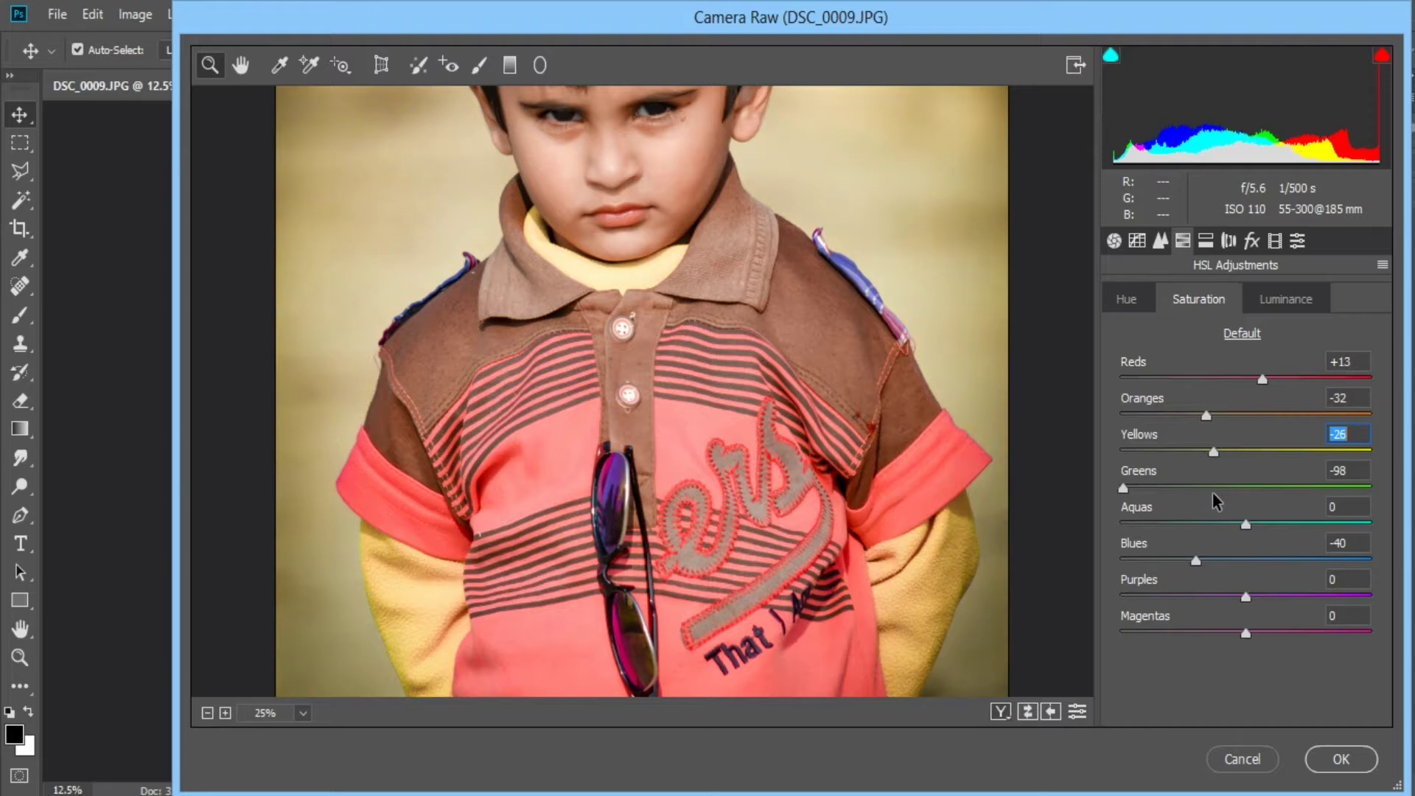
drag(846, 372, 859, 583)
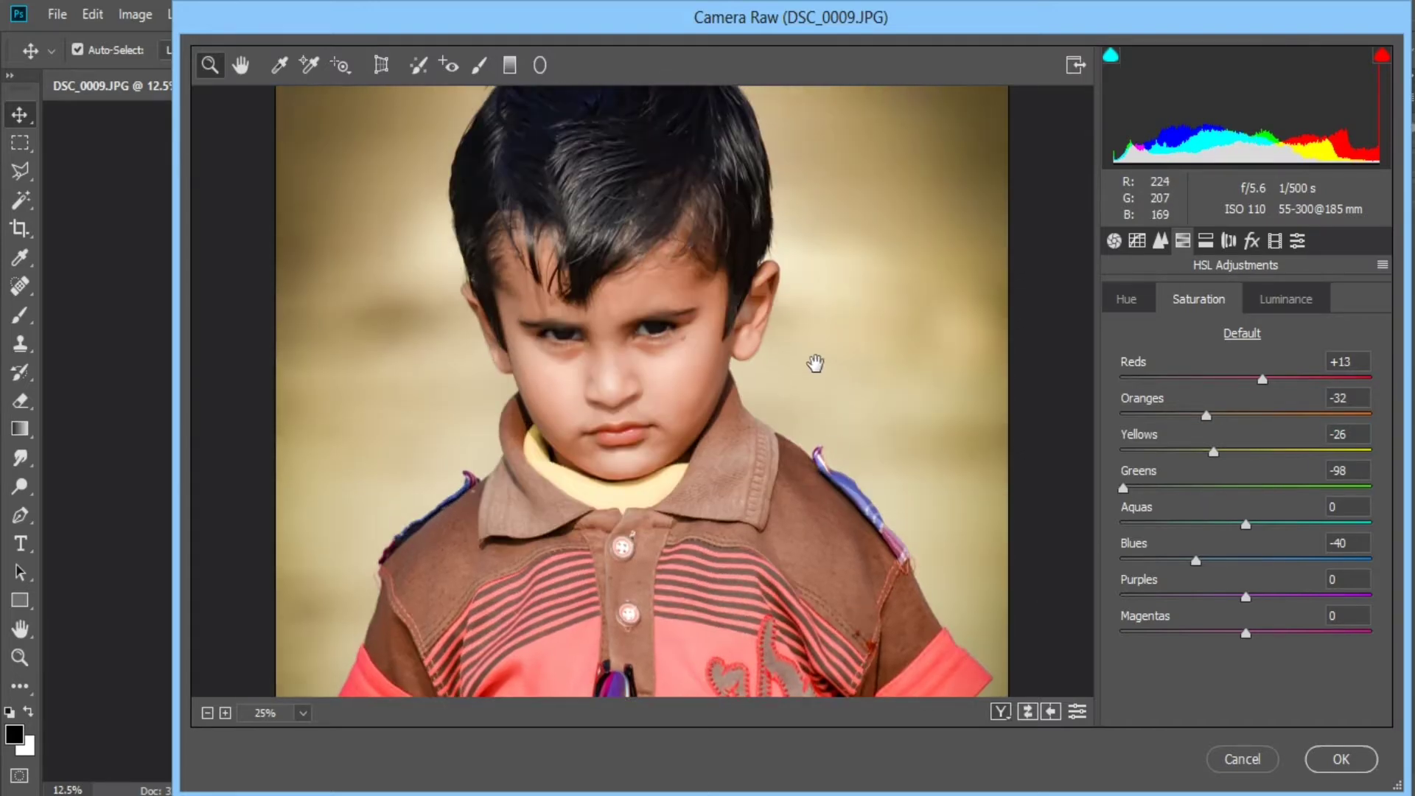
mouse_move(815, 364)
mouse_down()
mouse_move(821, 537)
mouse_move(824, 349)
mouse_up()
drag(823, 530, 834, 398)
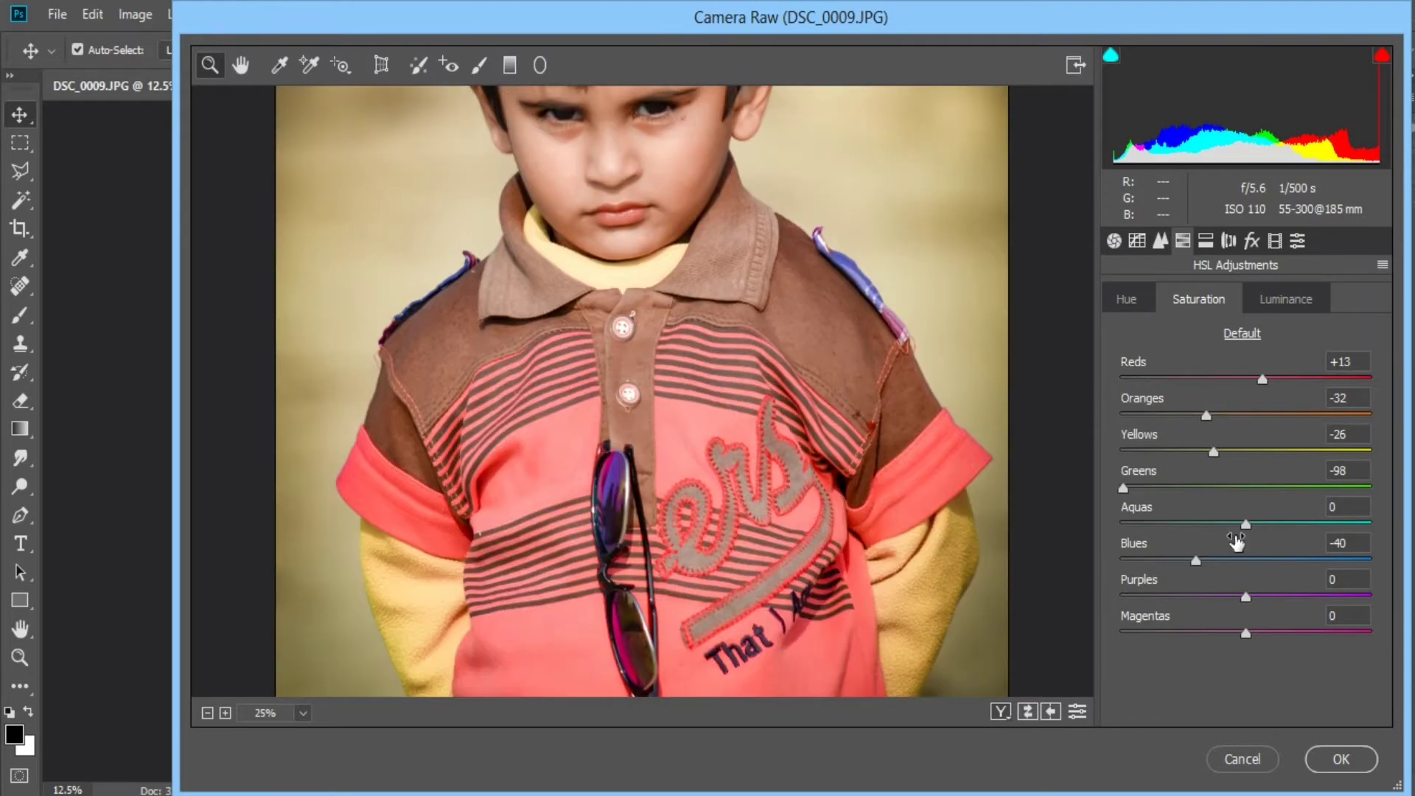
drag(1213, 450, 1255, 449)
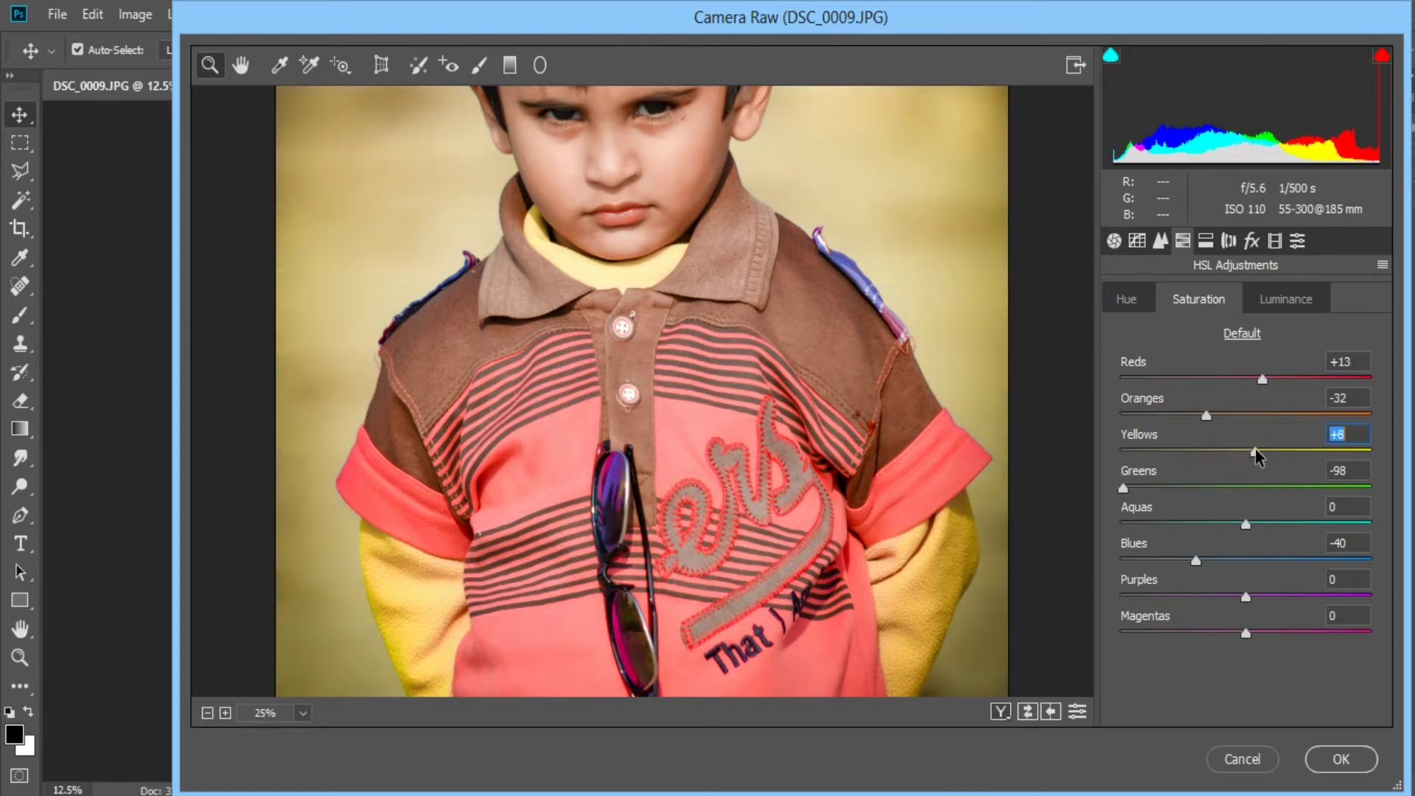
Lower the Yellows luminance to -50
click(1260, 302)
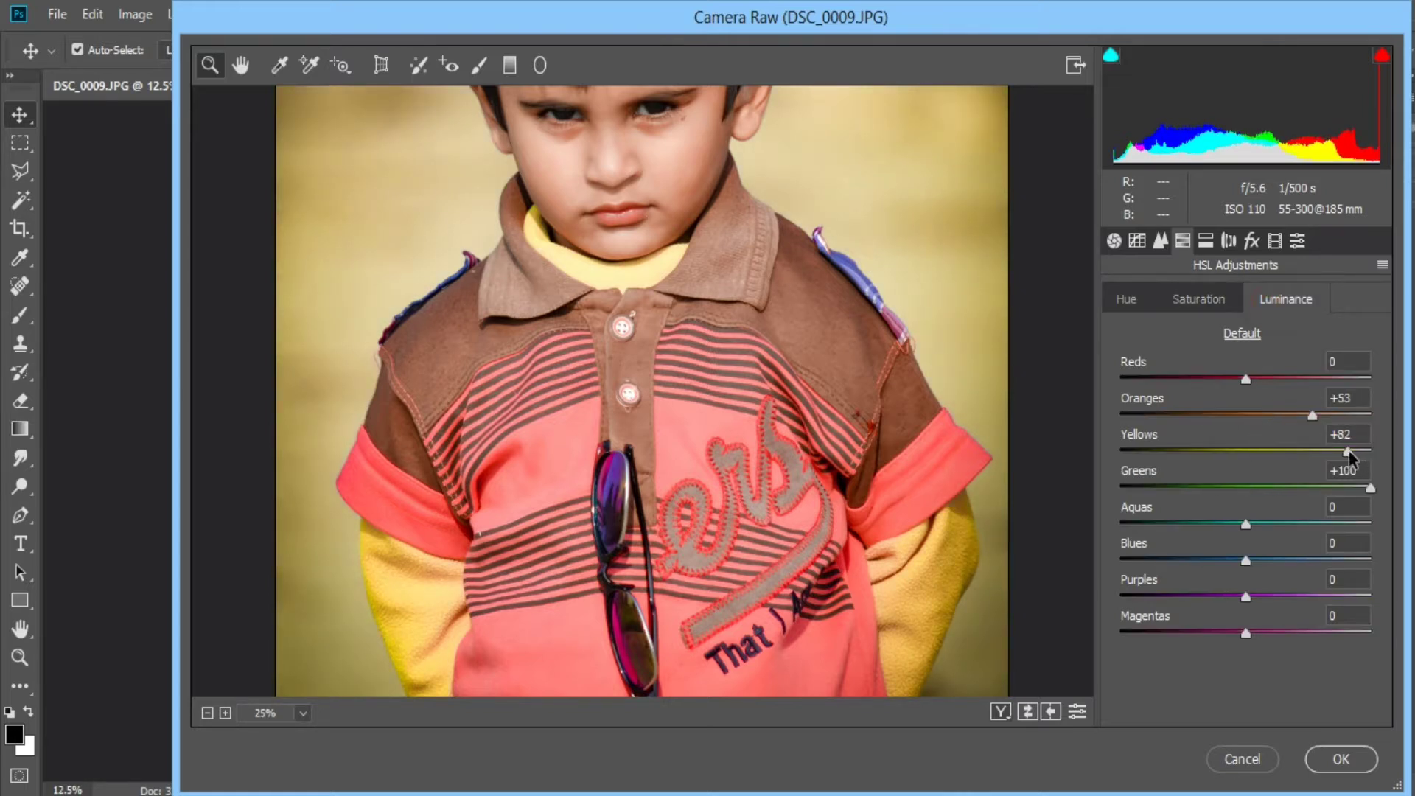
drag(1271, 462, 1180, 493)
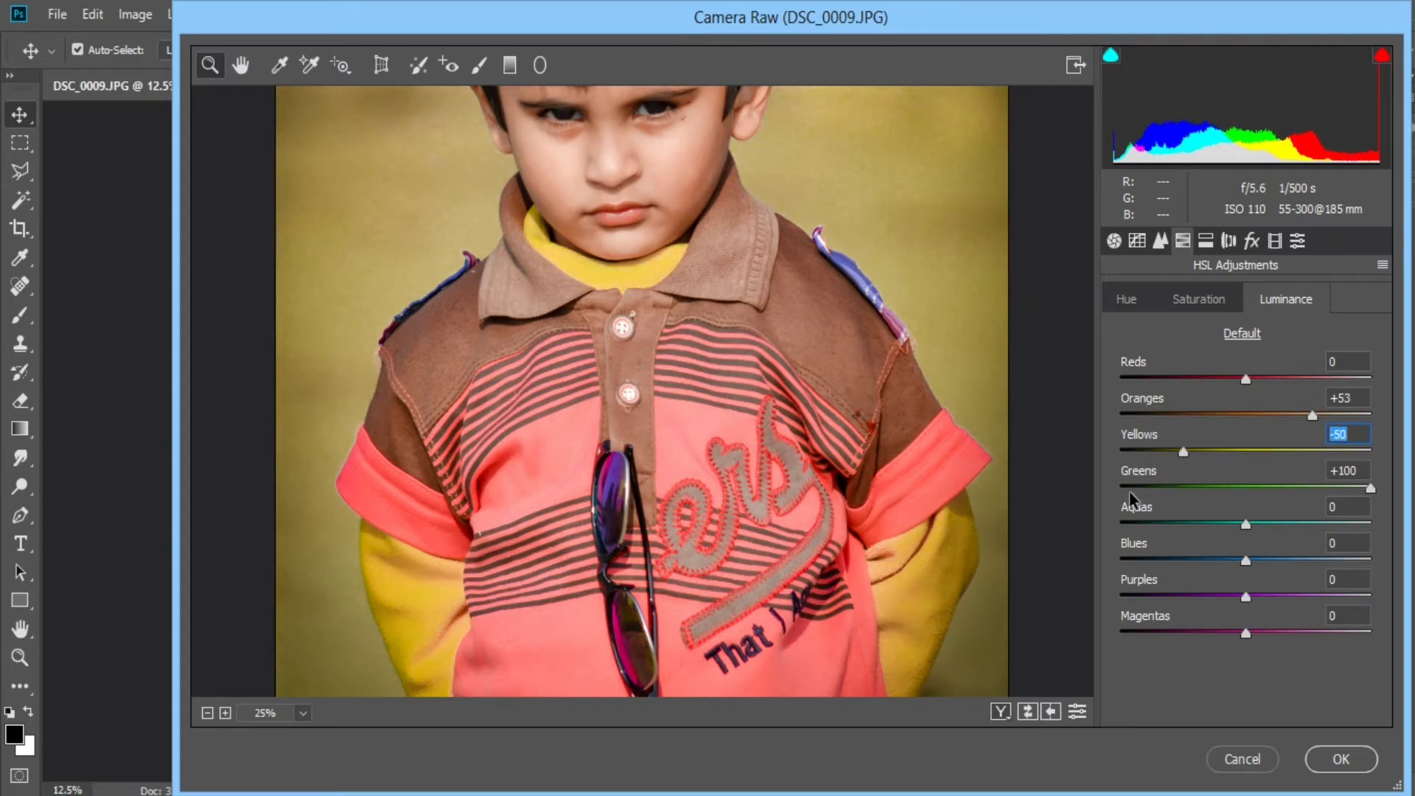
Raise the Yellows luminance to +13, checking the effect on the background around the boy's head
drag(897, 339, 896, 535)
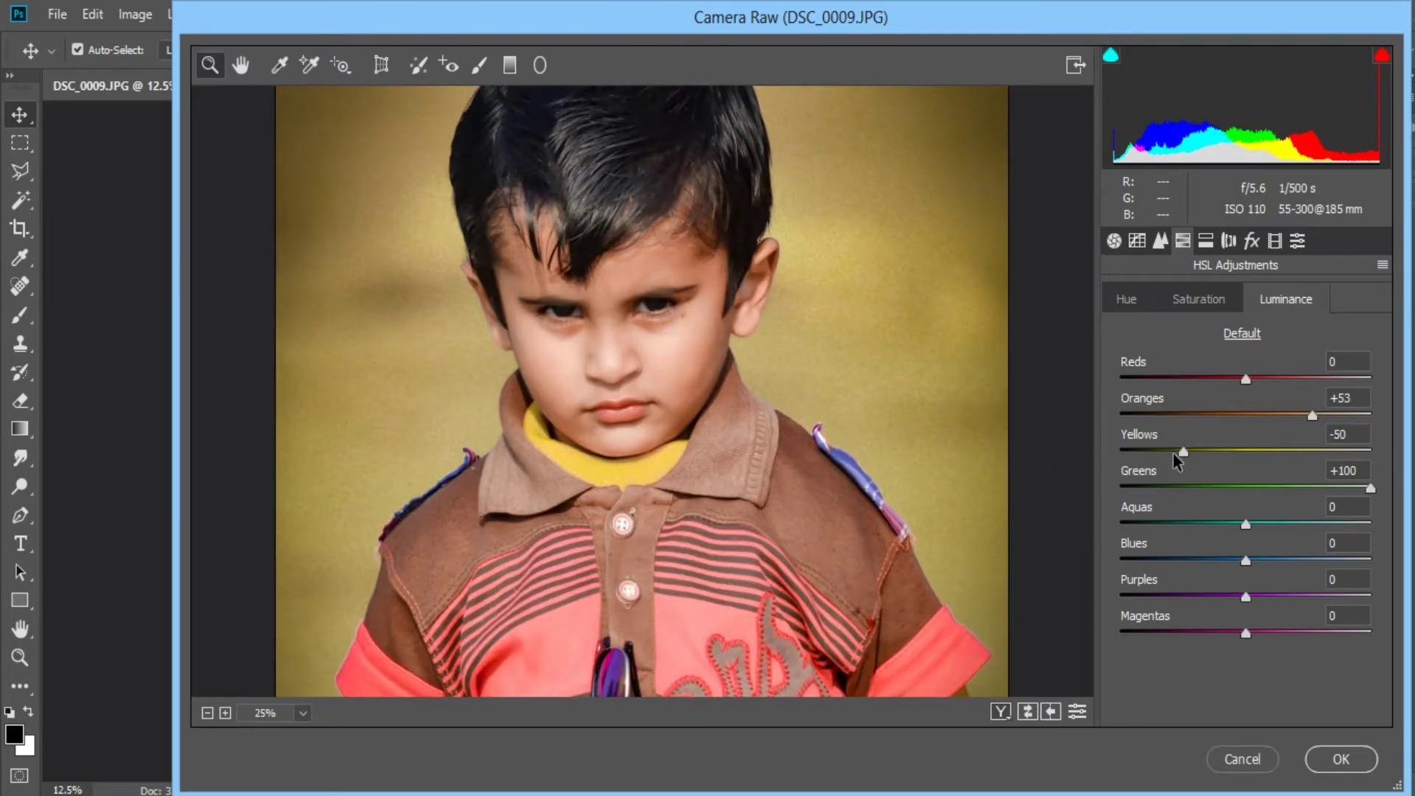
drag(1177, 454, 1262, 455)
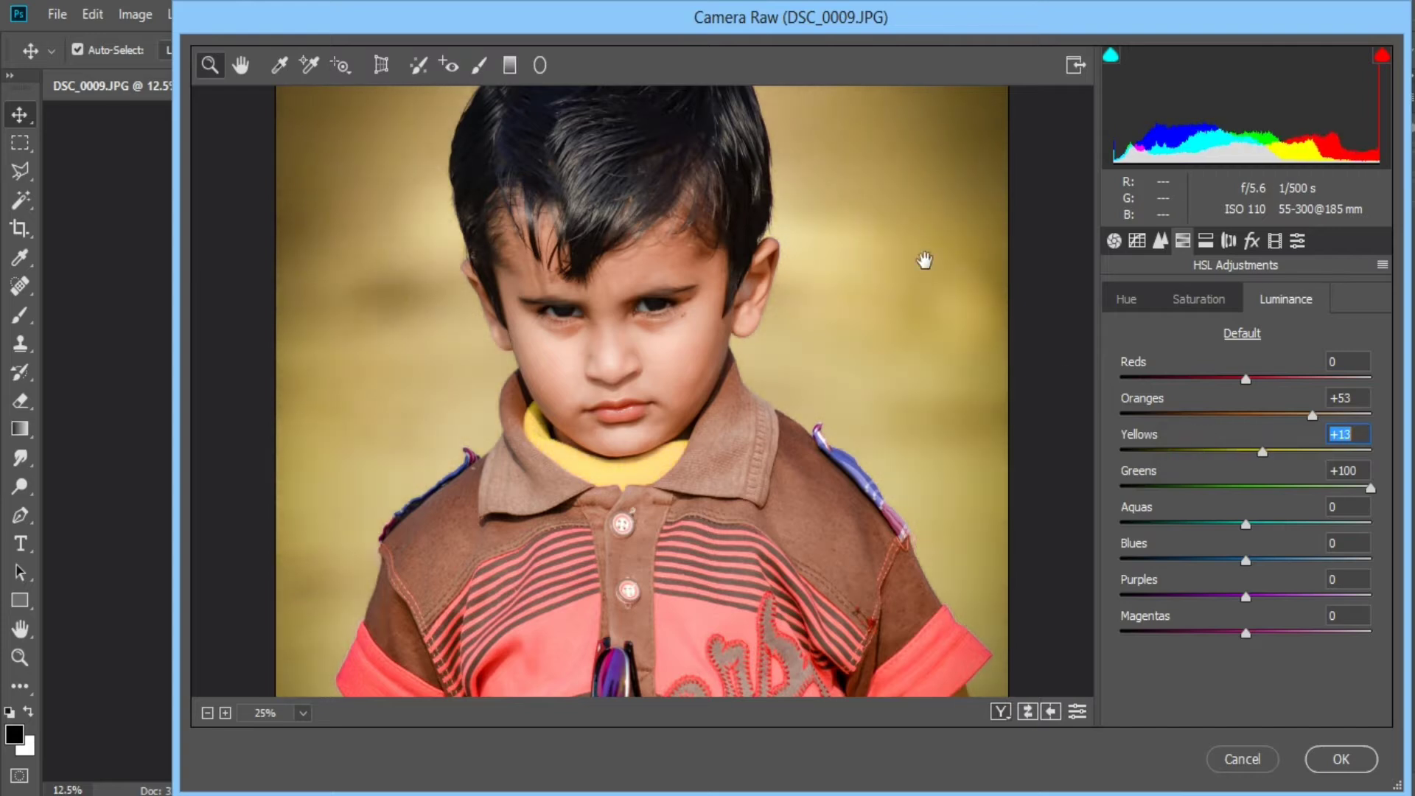
drag(924, 261, 922, 369)
Raise the Yellows saturation to +43, checking it on the clothing, and review the luminance and hue values
click(1214, 305)
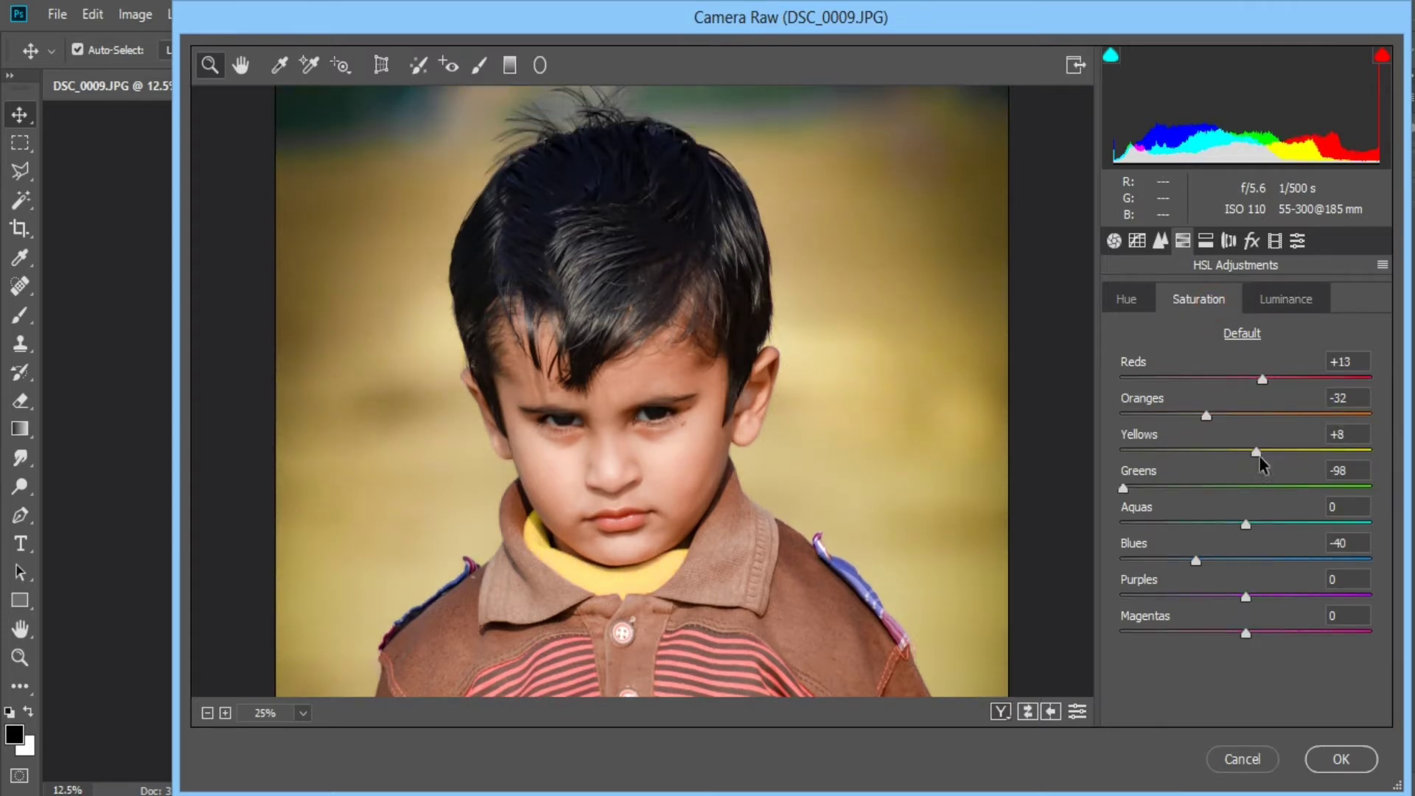
drag(1259, 460, 1308, 455)
drag(891, 328, 917, 275)
drag(896, 448, 888, 242)
drag(888, 404, 894, 279)
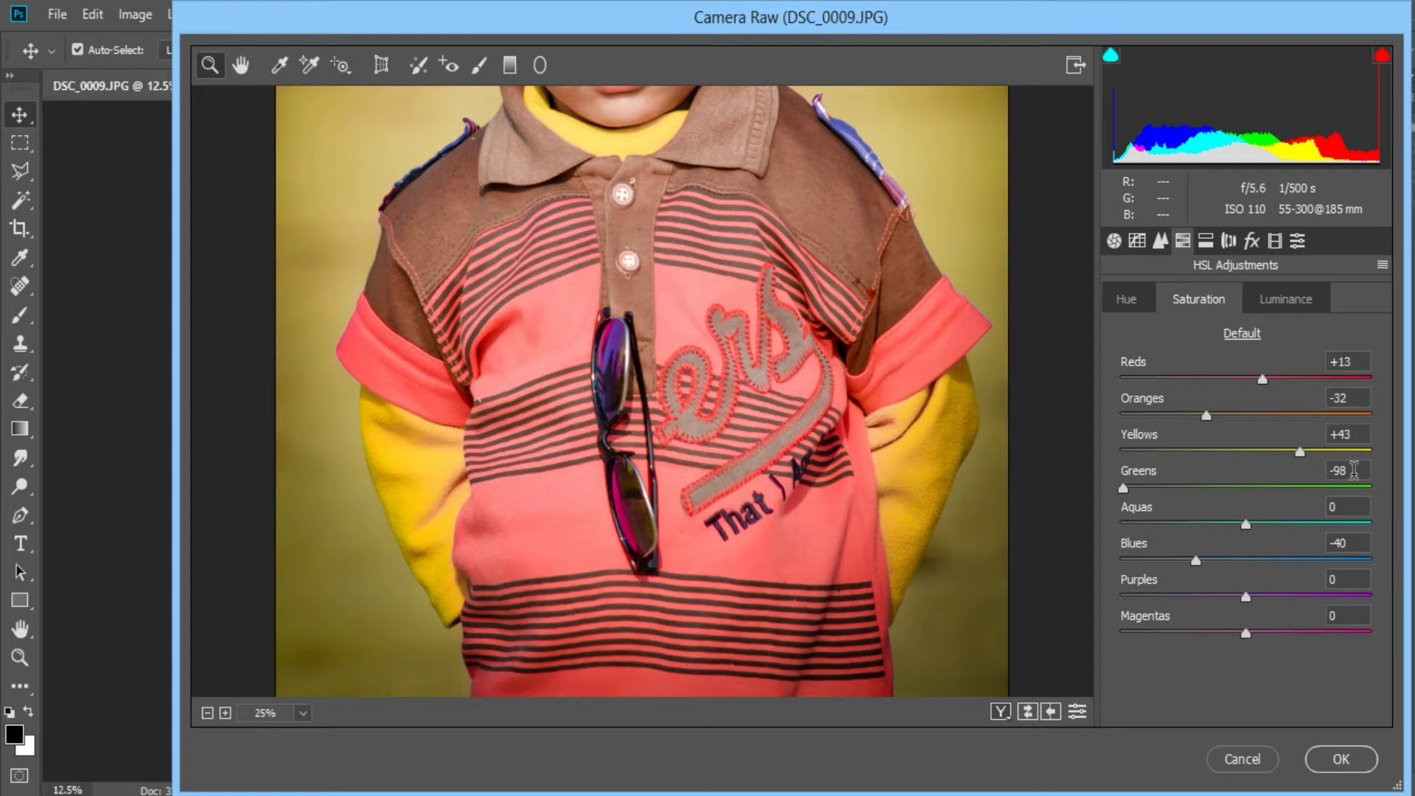
click(1279, 304)
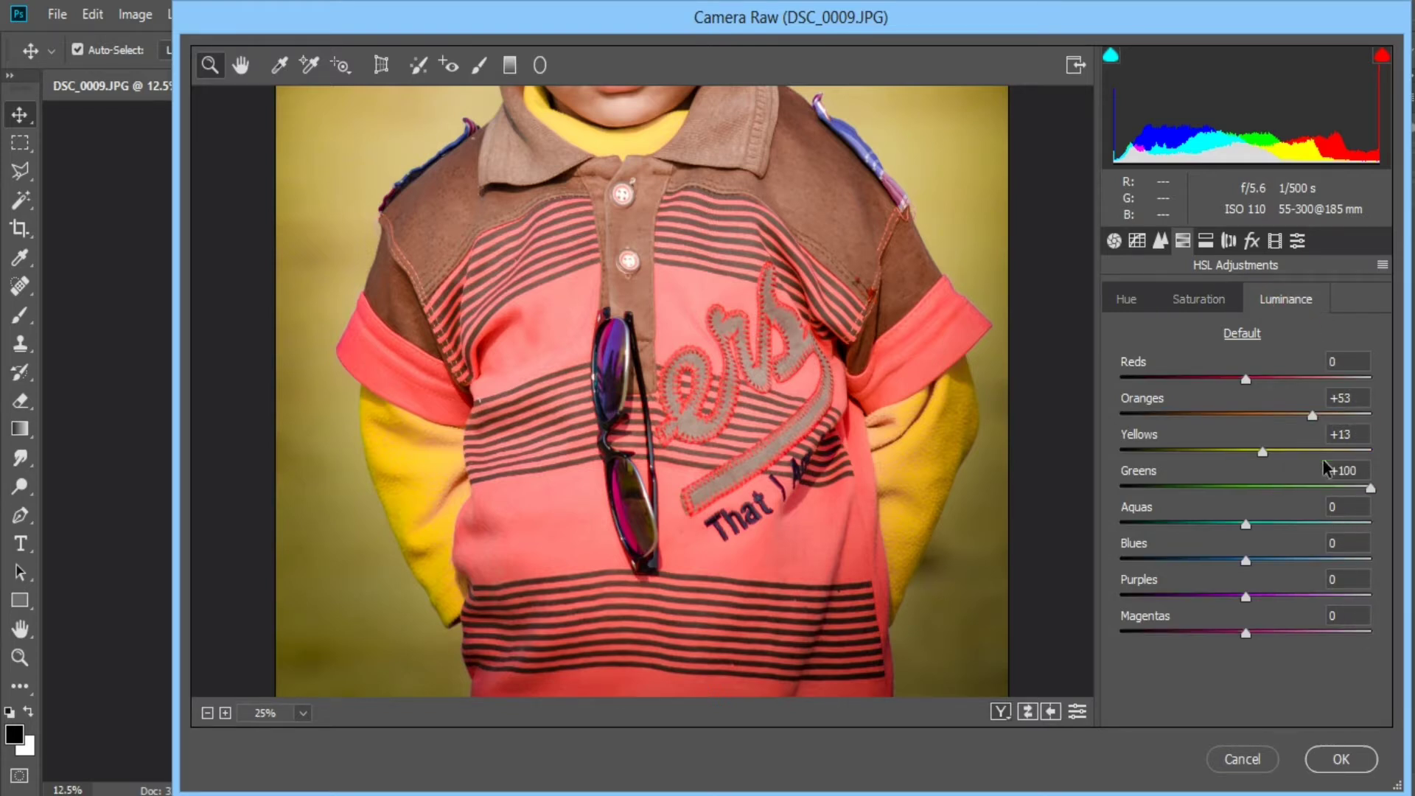
click(1144, 303)
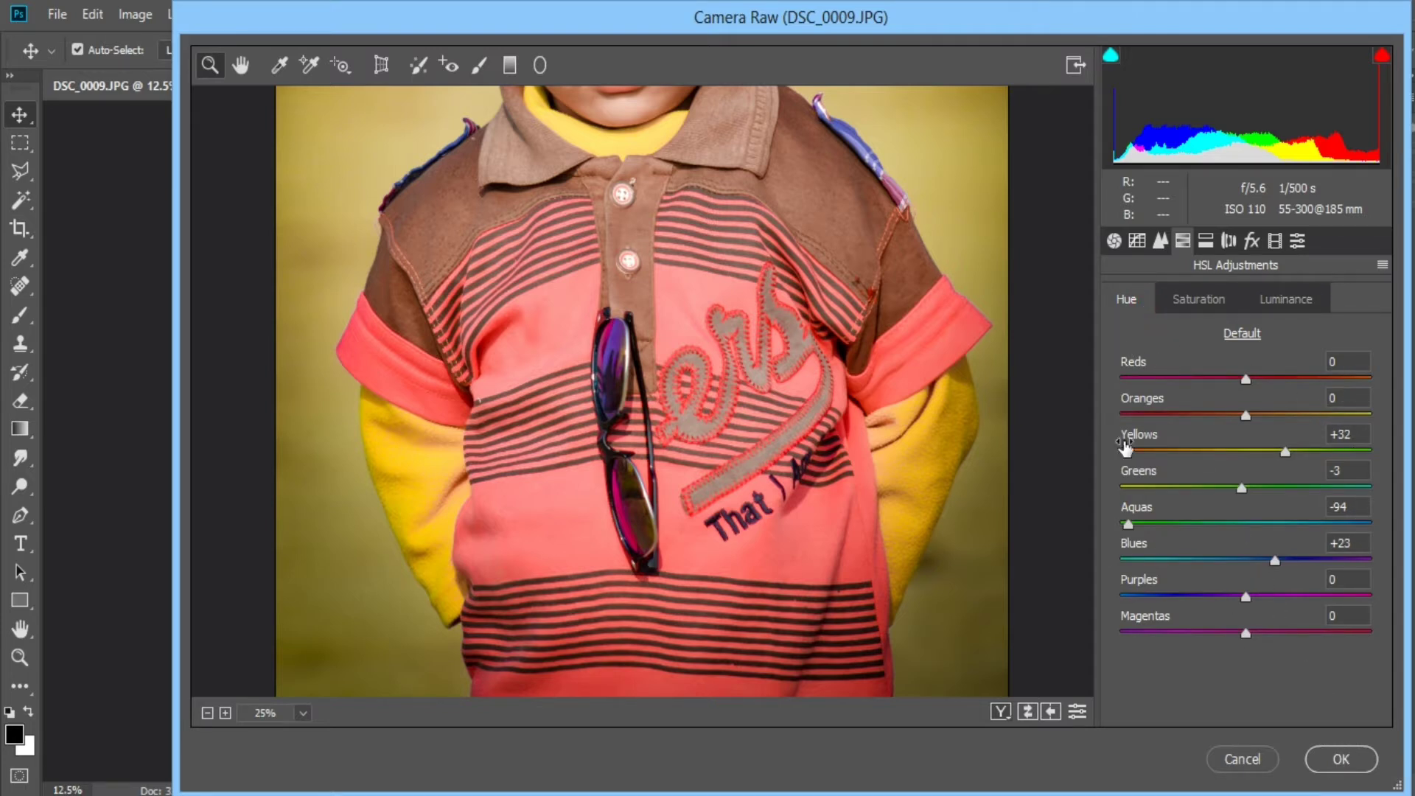
In the basic adjustments, set Whites to -68 and Blacks to -31
click(1114, 243)
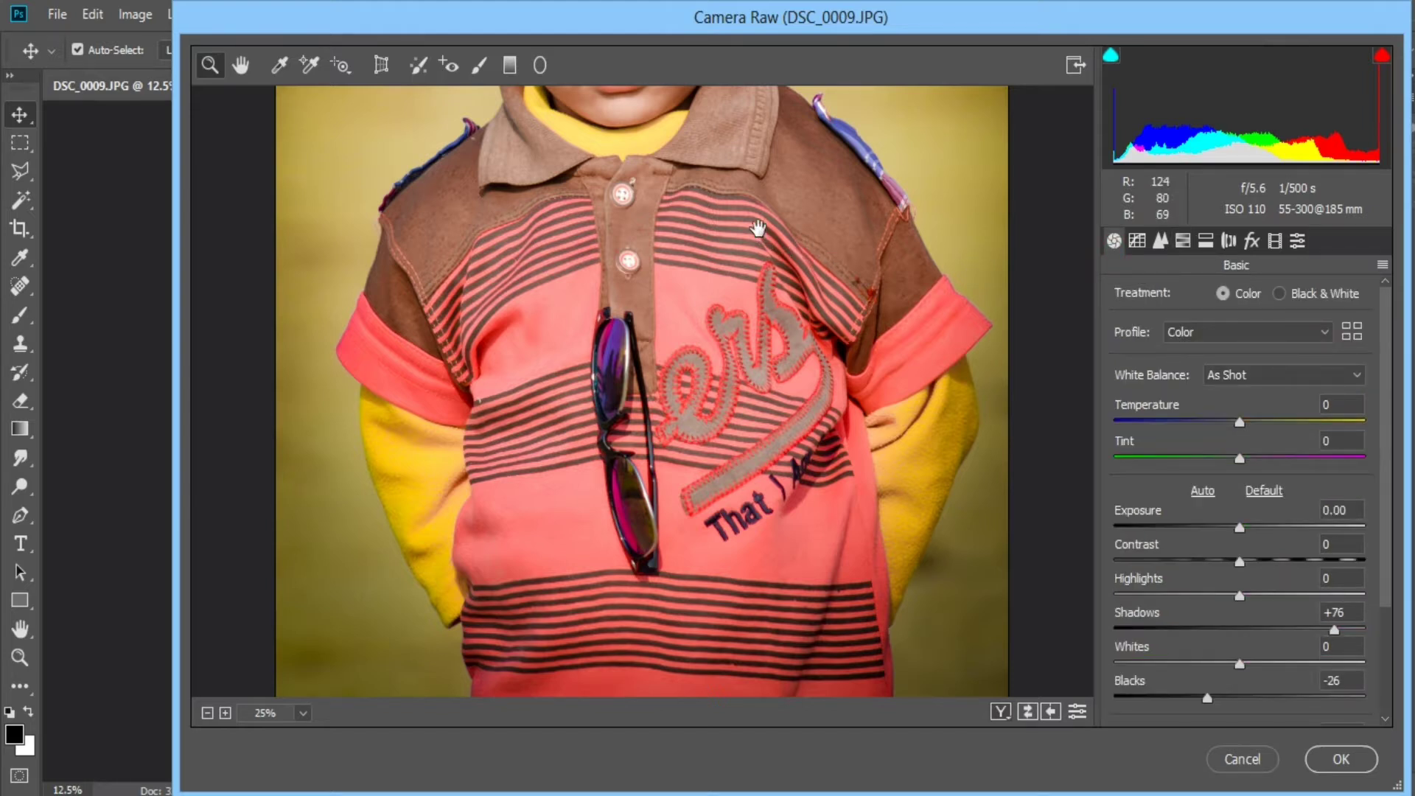
drag(768, 230, 790, 590)
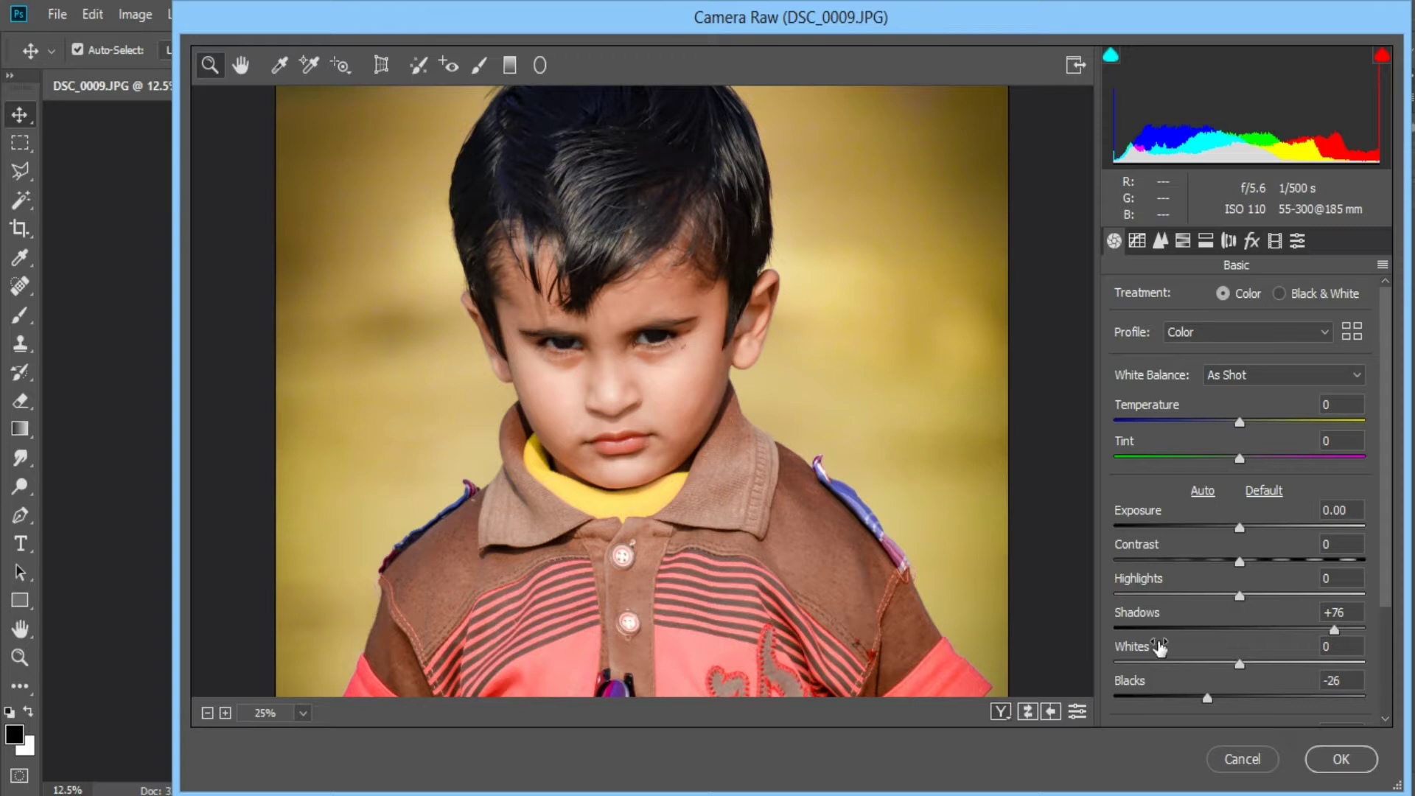
drag(1240, 663, 1157, 687)
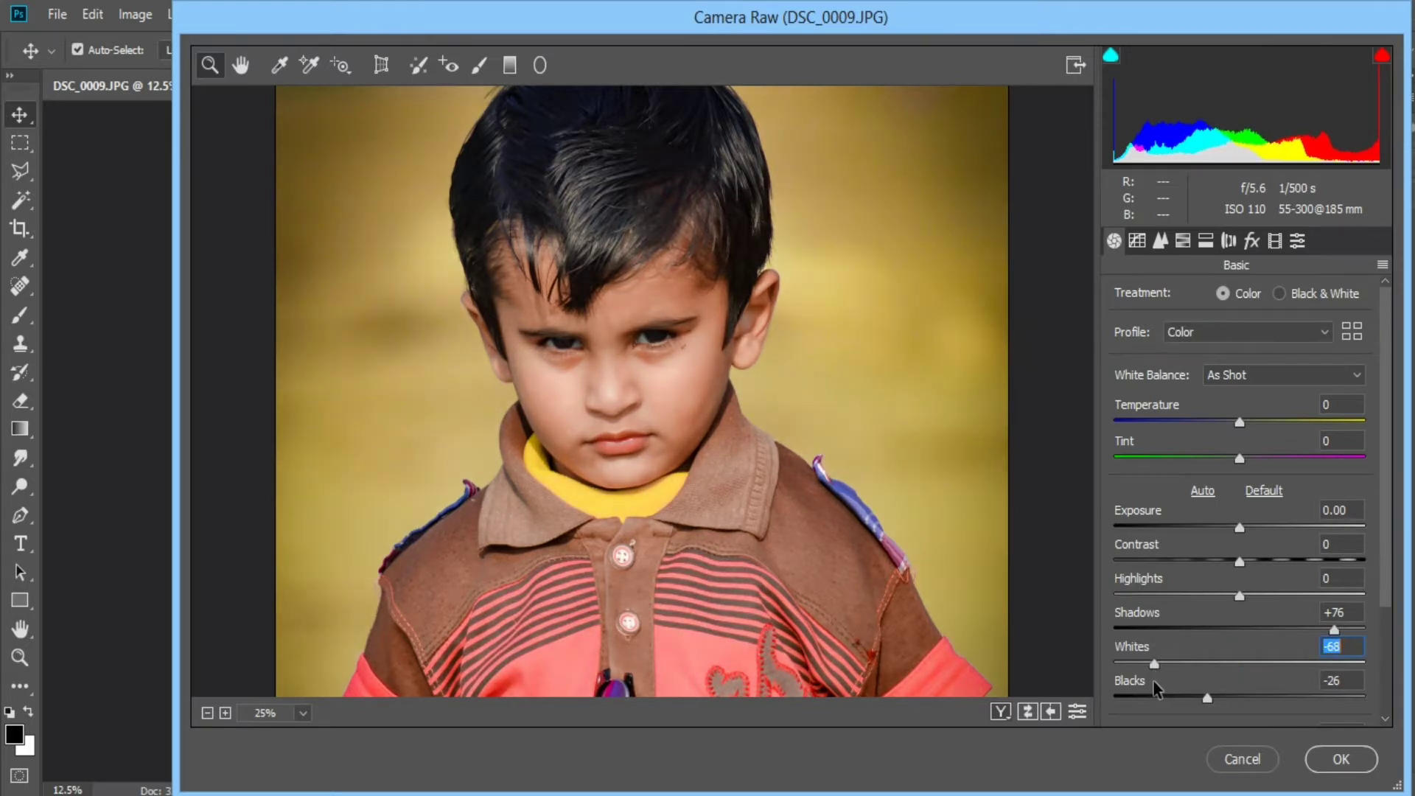
click(1204, 696)
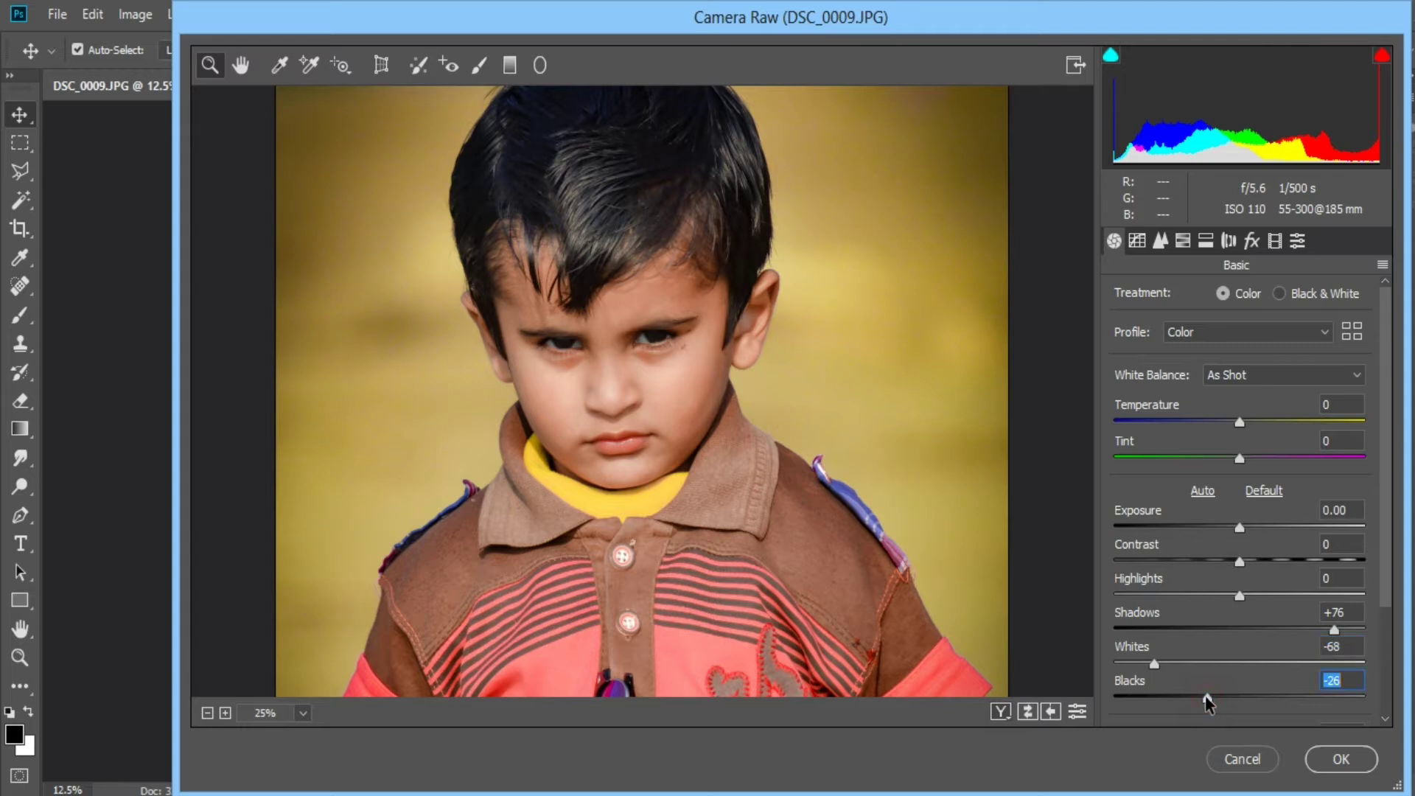
drag(1206, 698, 1214, 699)
Set Vibrance to +84 and apply the Camera Raw adjustments to the photo
scroll(1203, 693, down, 4)
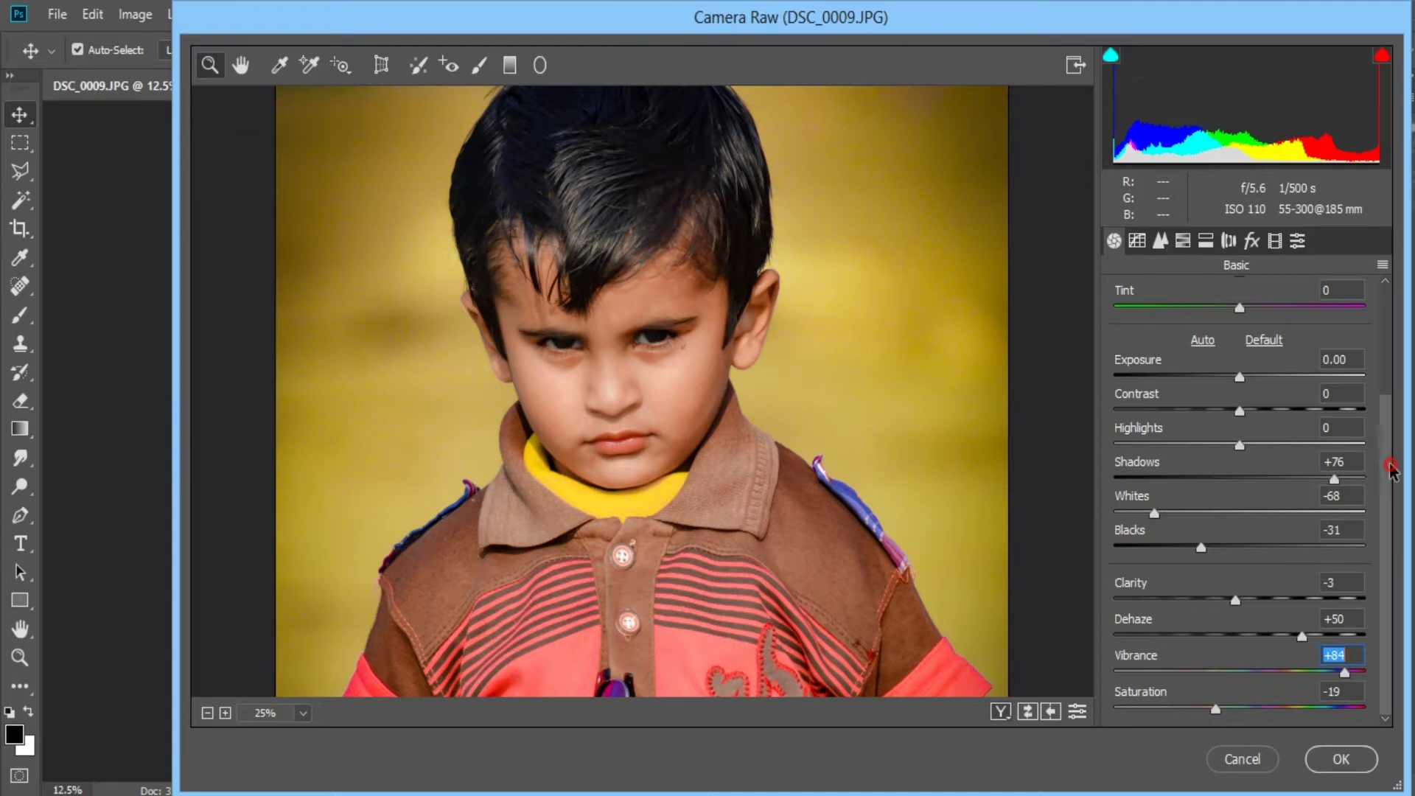
drag(1389, 467, 1402, 518)
click(1340, 758)
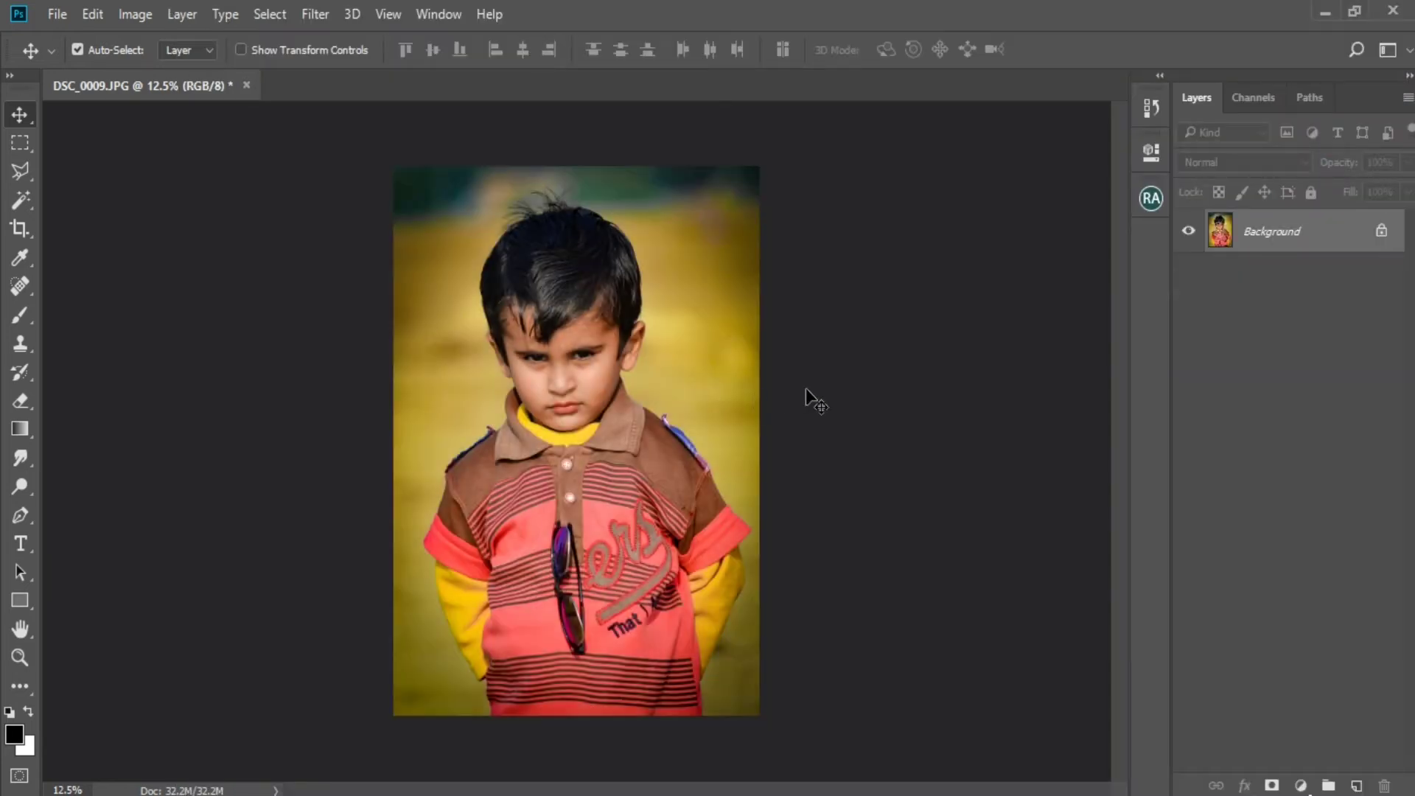
Save the graded photo as the JPEG DSC_0009-2 at quality 12 (Maximum) with the Progressive format option
key(ctrl+shift+s)
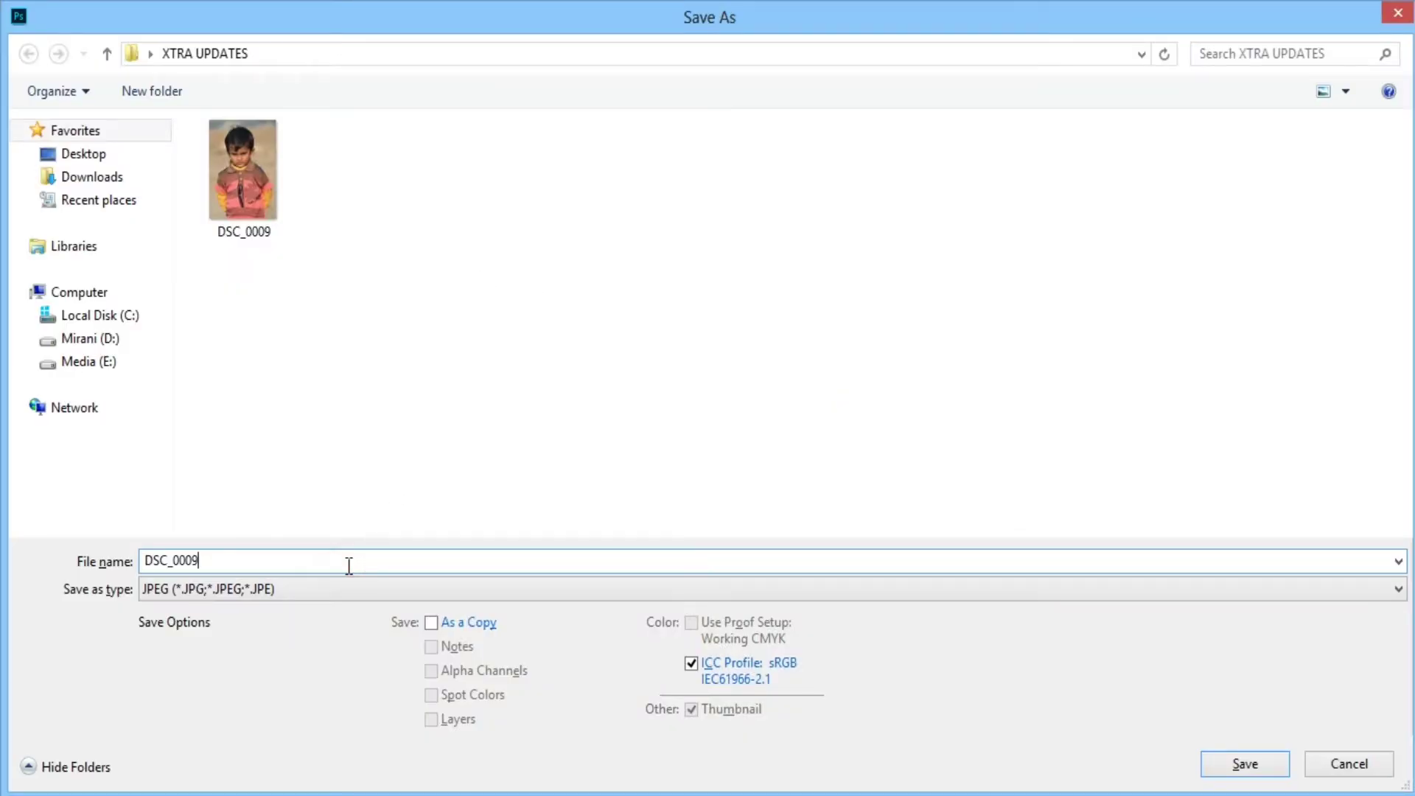
key(Return)
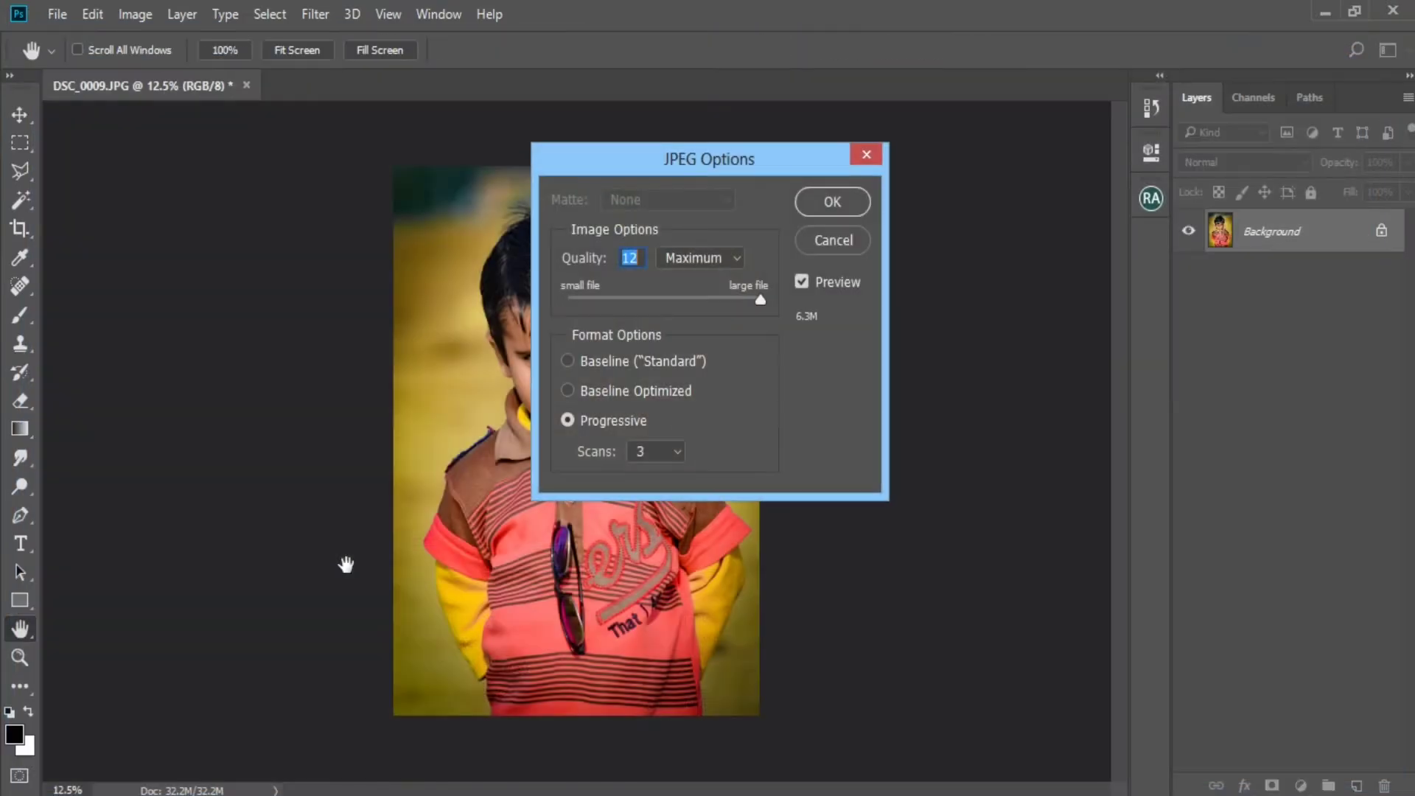
key(Return)
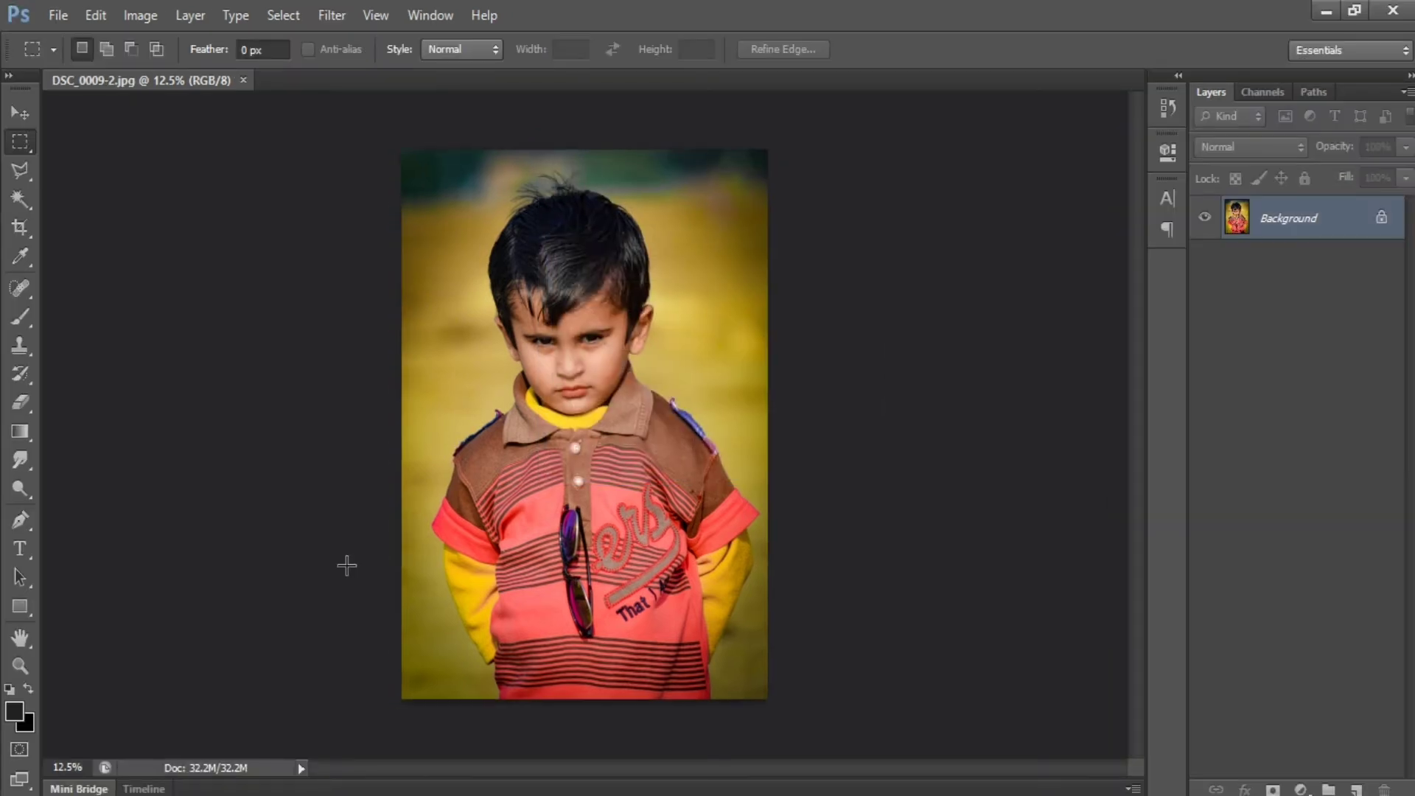
Open the Imagenomic Portraiture filter on DSC_0009-2.jpg and zoom its preview to 50% on the face
click(32, 114)
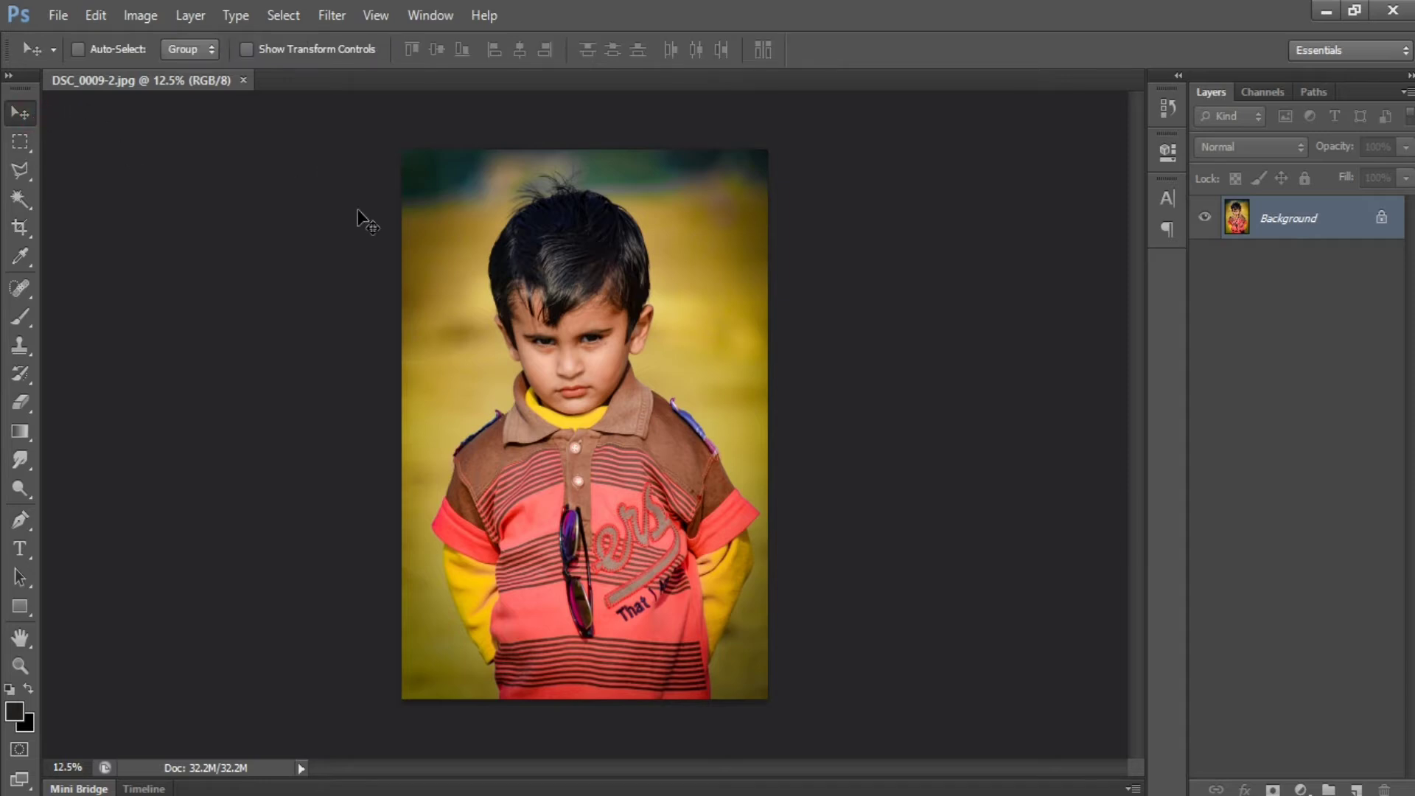
click(343, 21)
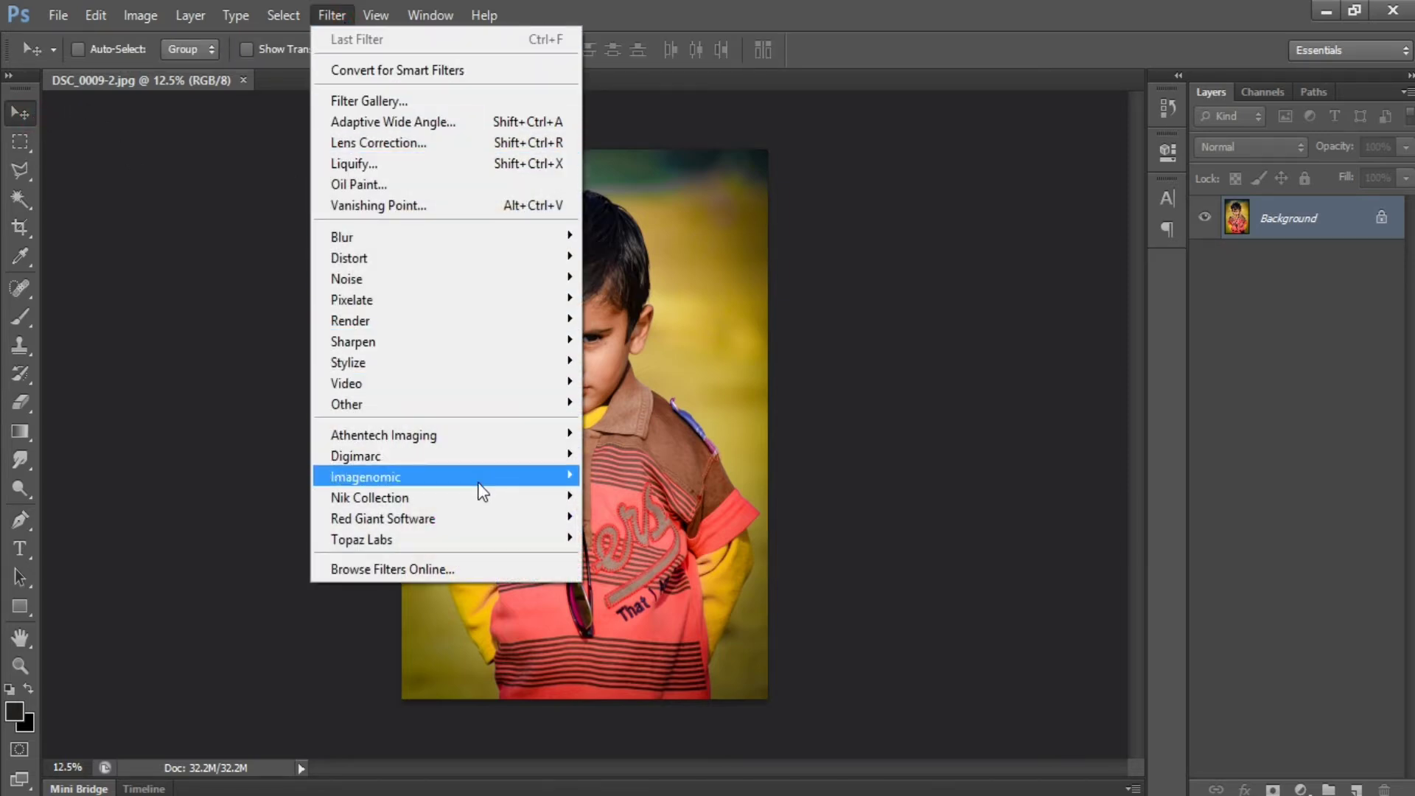
click(622, 475)
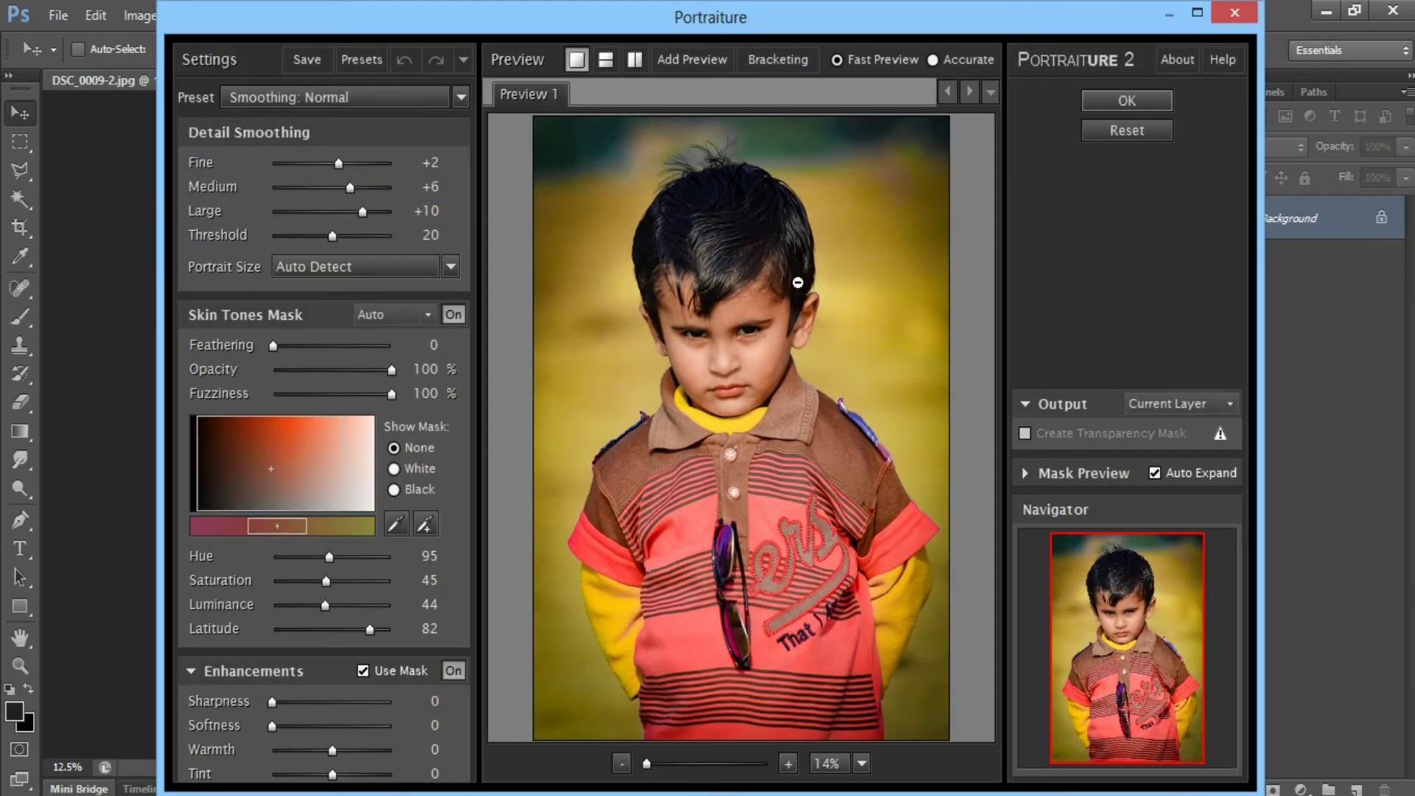
click(797, 282)
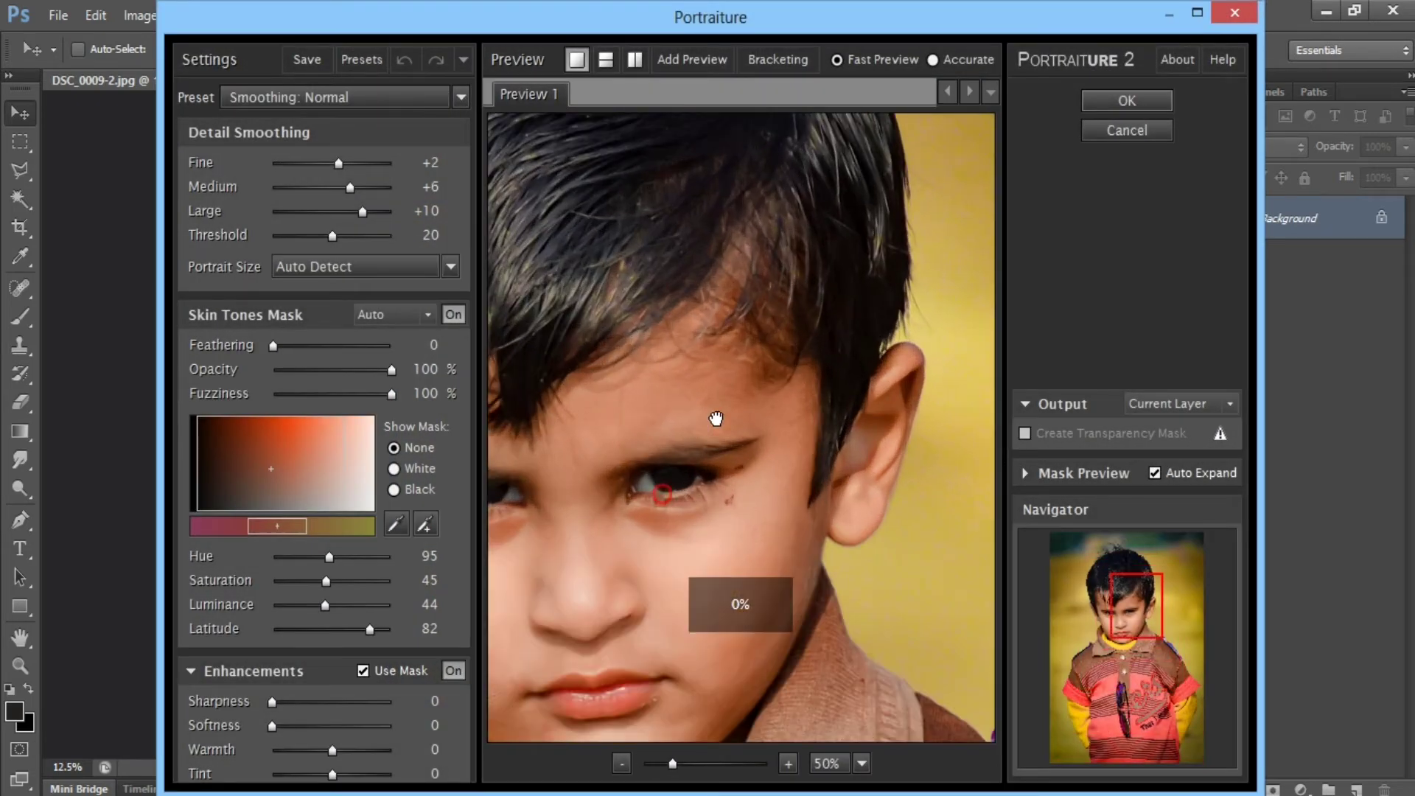
drag(716, 414, 830, 310)
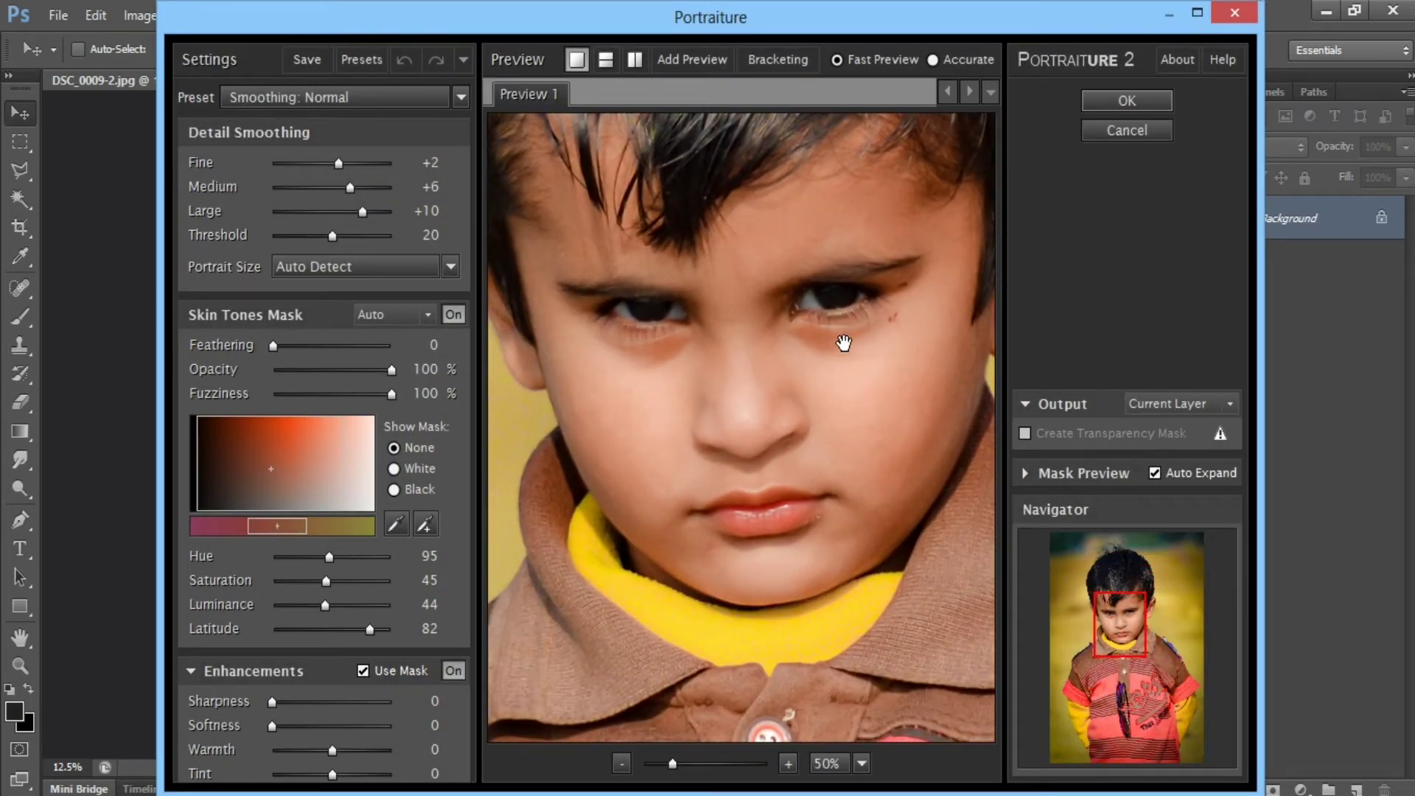
Apply Portraiture with the Default preset and inspect the face's smoothed skin at close zoom
click(369, 91)
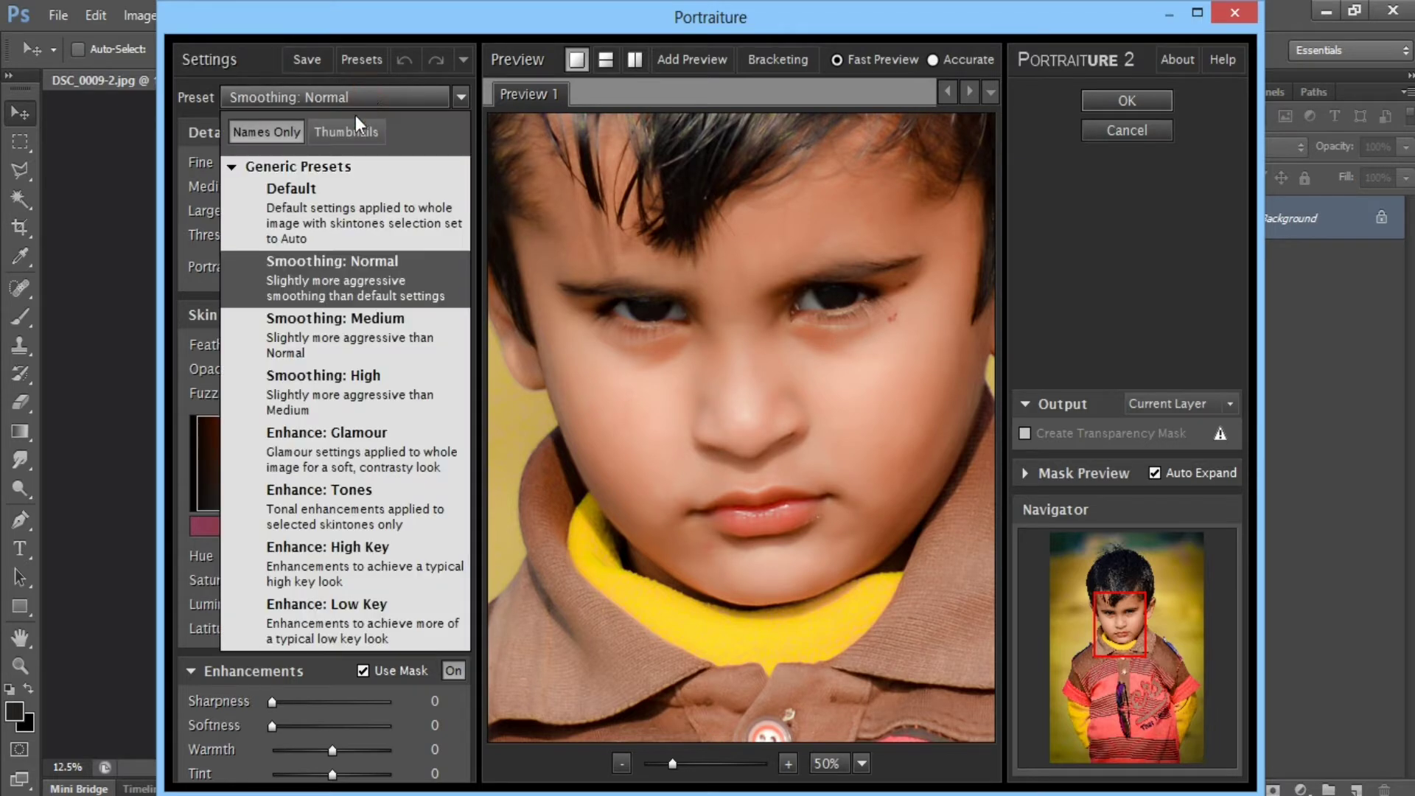
click(339, 193)
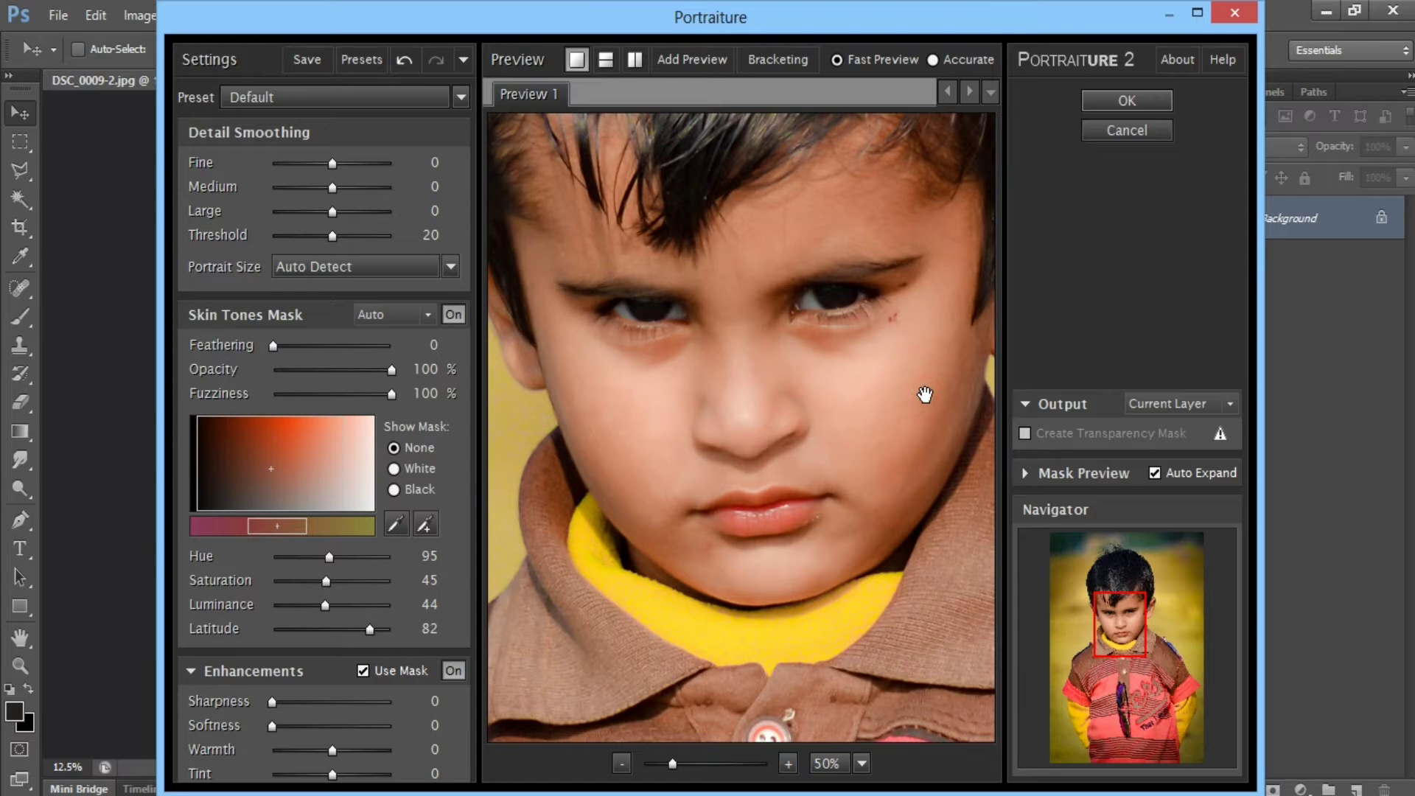
click(1118, 109)
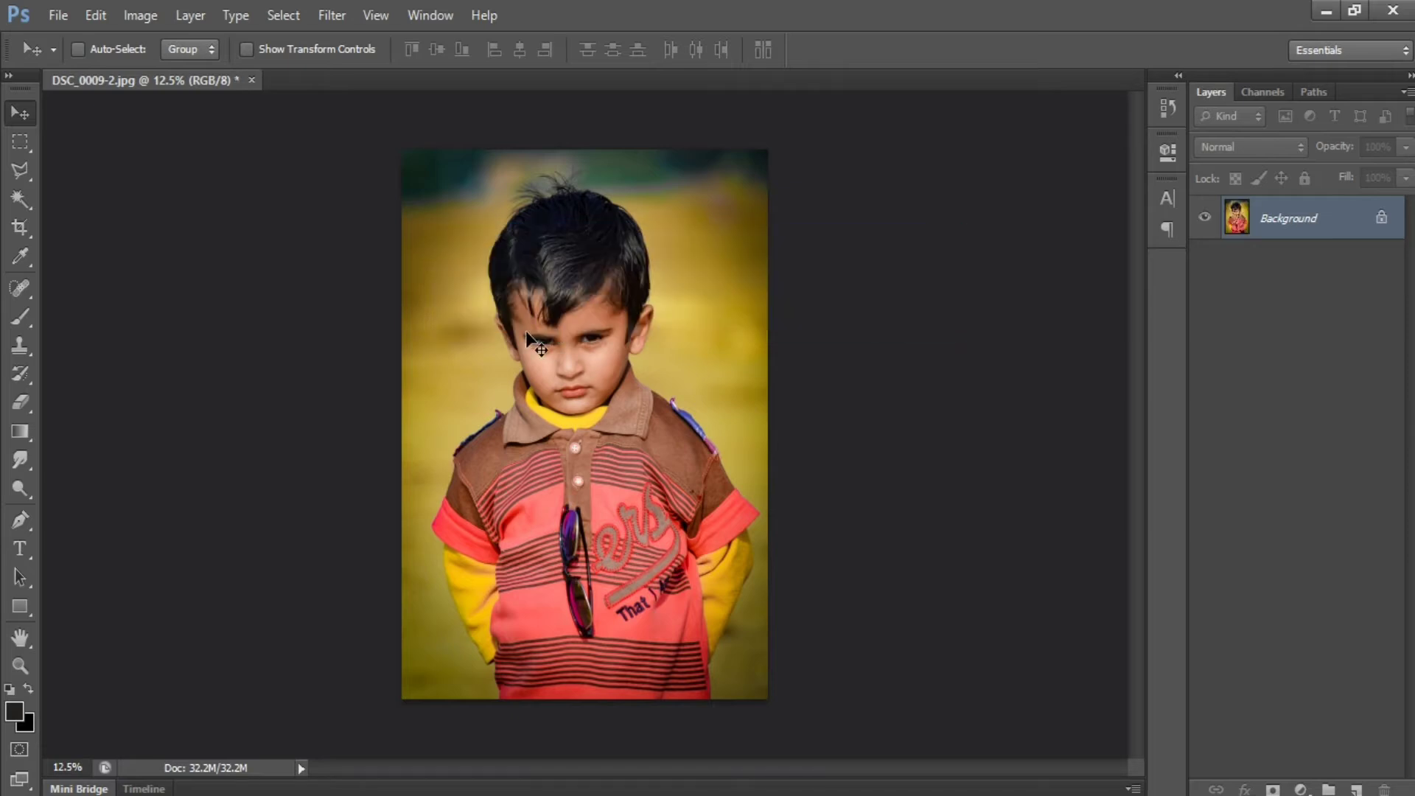
scroll(538, 346, up, 7)
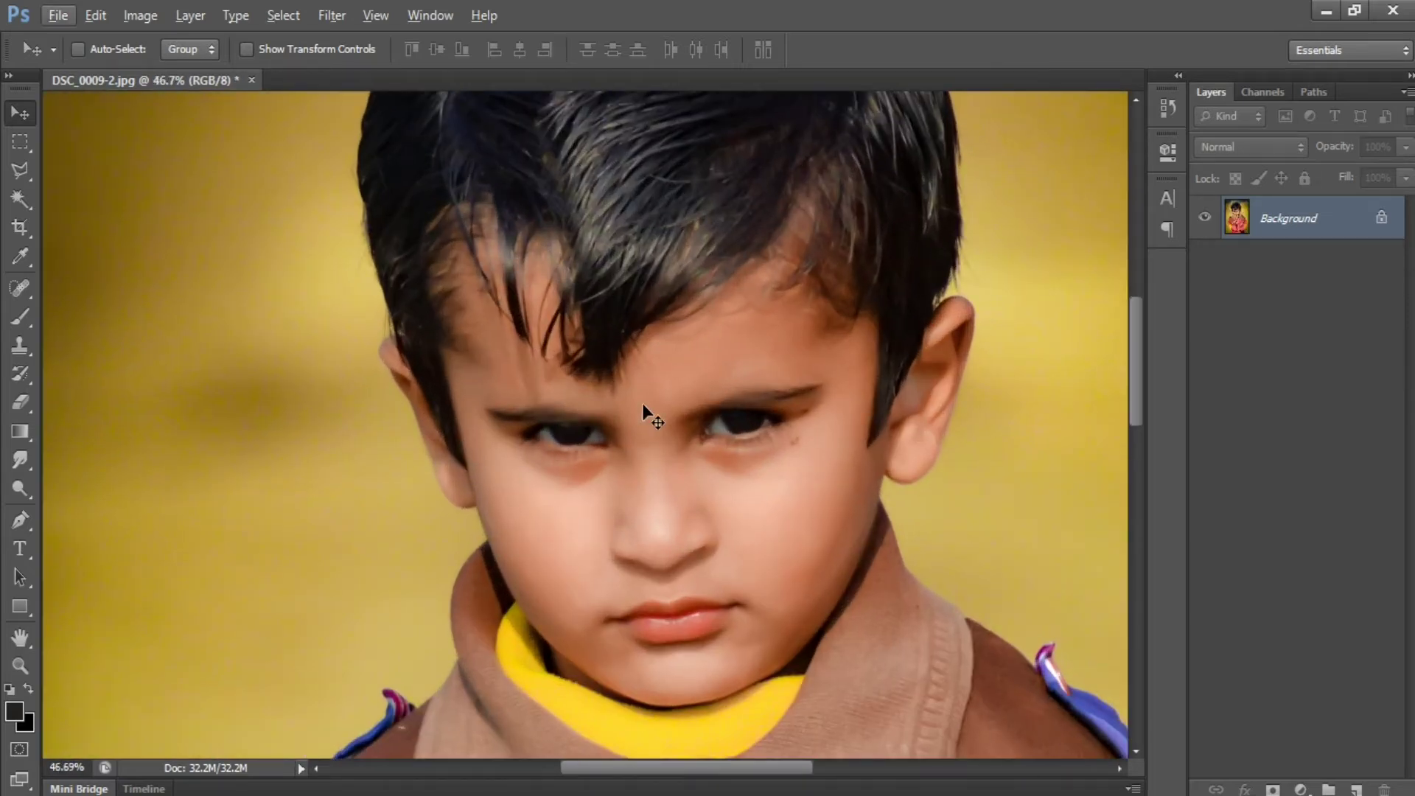
drag(655, 453, 713, 325)
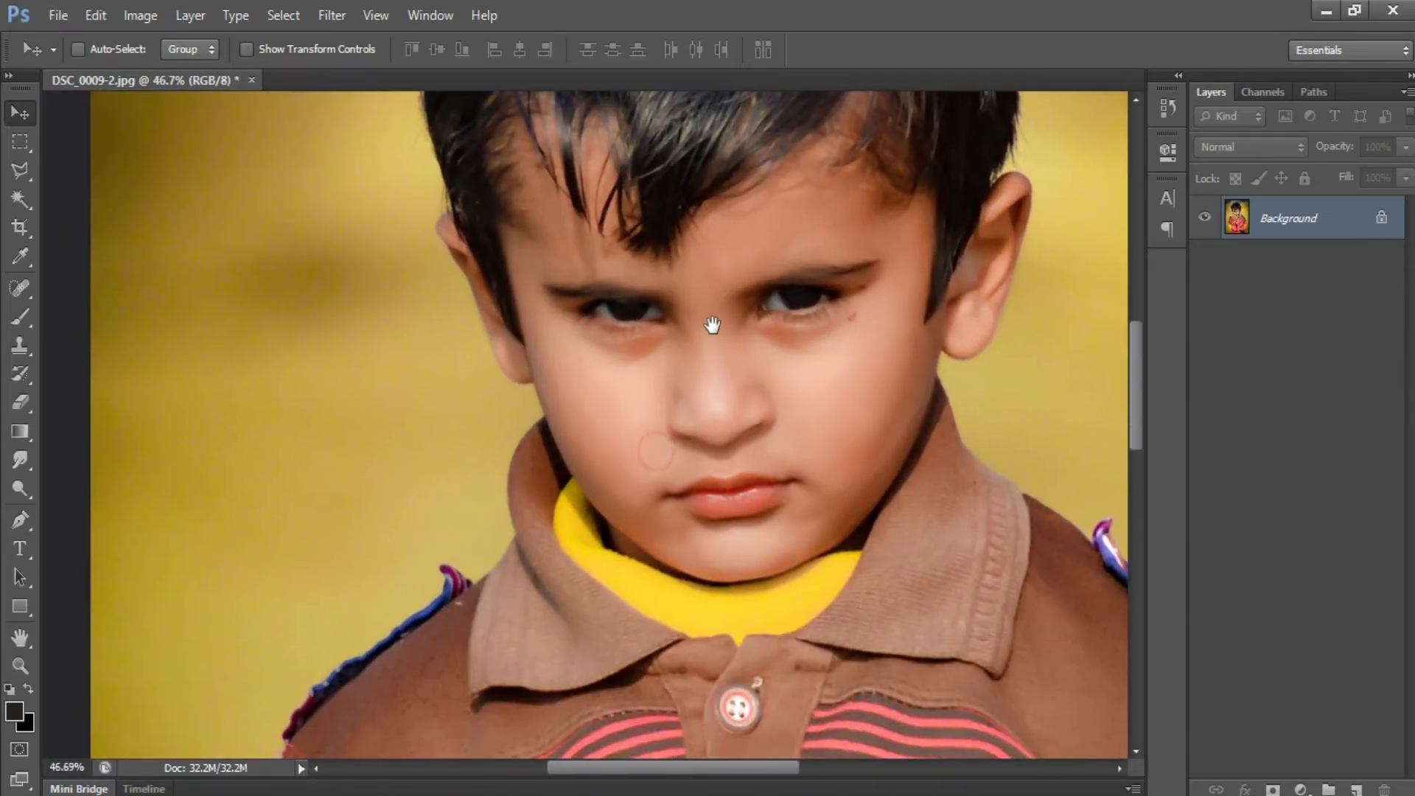
scroll(780, 355, up, 8)
drag(794, 341, 756, 438)
click(19, 462)
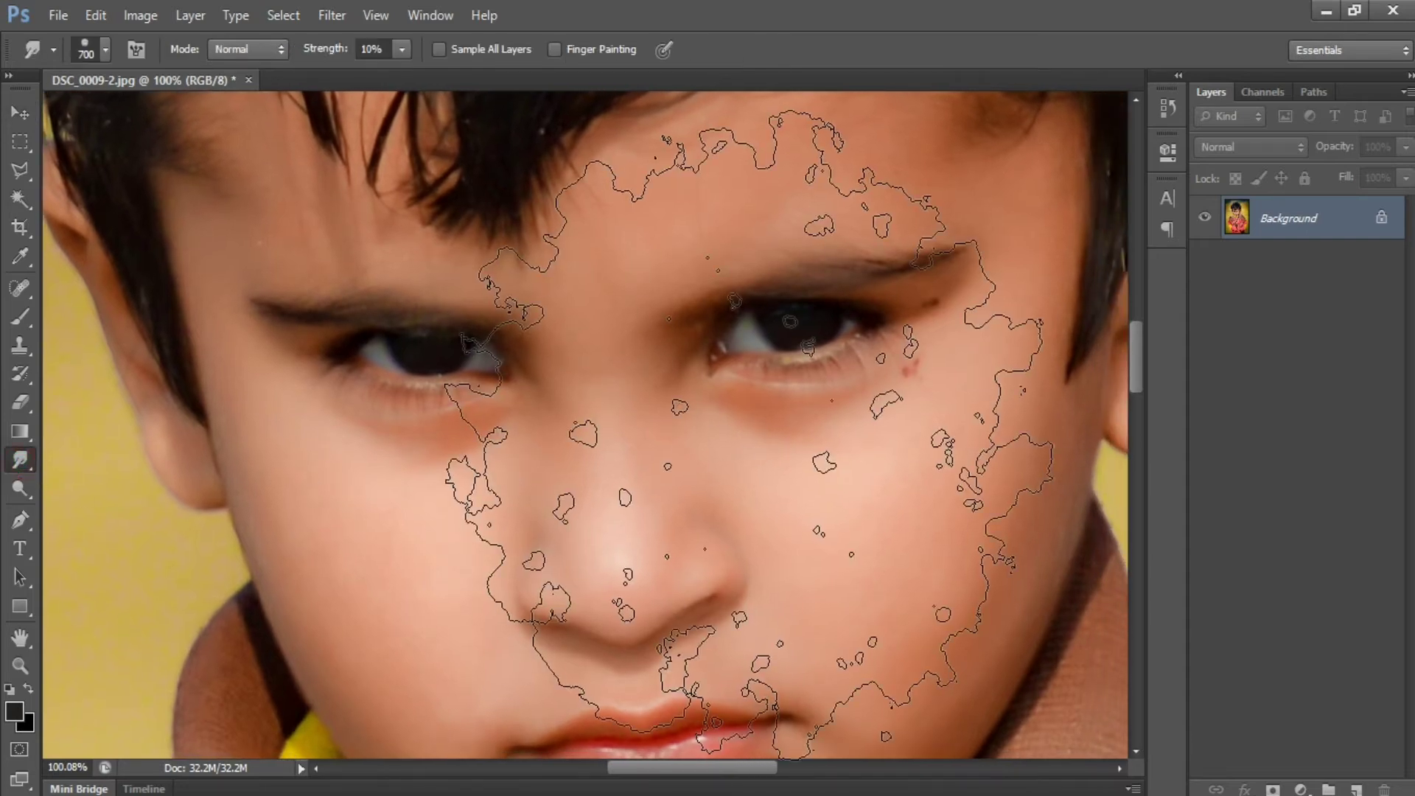
key(bracketleft)
key(bracketleft)
key(bracketleft)
key(bracketleft)
key(bracketleft)
key(bracketleft)
key(bracketleft)
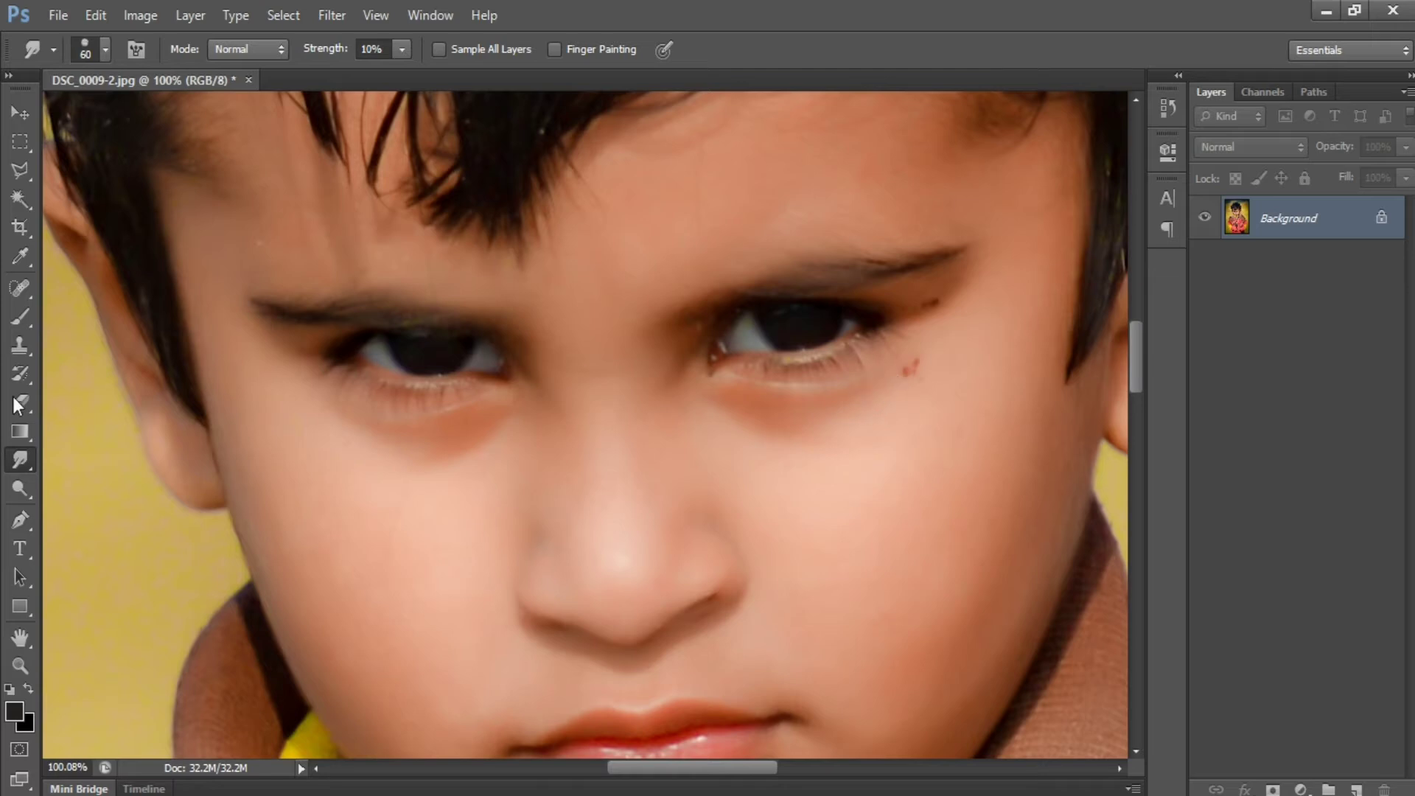
Remove the small red marks beside the boy's eye with a size 40 Content-Aware Spot Healing Brush and check the remaining skin
click(19, 295)
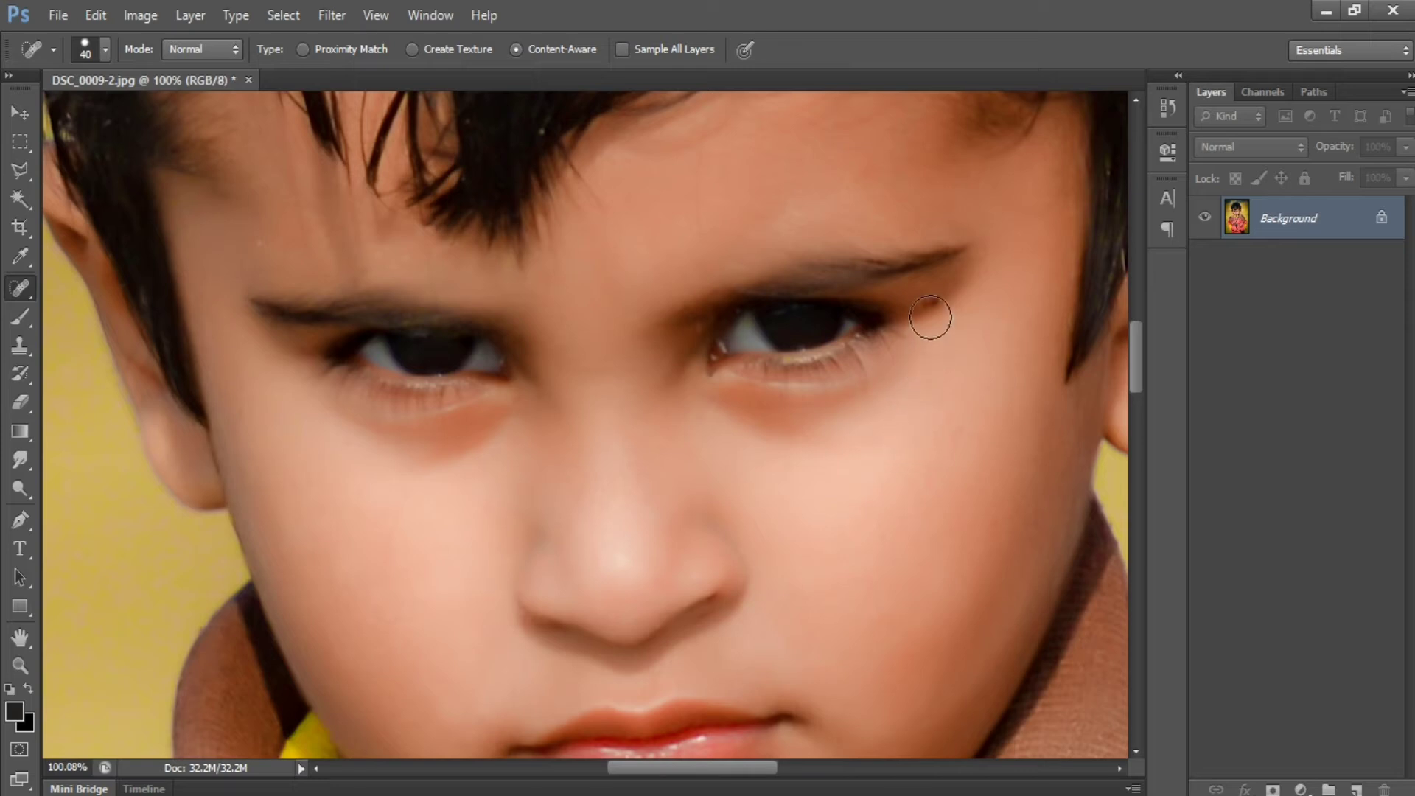
mouse_move(458, 357)
mouse_down()
mouse_move(474, 413)
mouse_move(395, 609)
mouse_move(491, 133)
mouse_up()
mouse_move(560, 513)
mouse_down()
mouse_move(559, 429)
mouse_move(609, 391)
mouse_move(469, 276)
mouse_up()
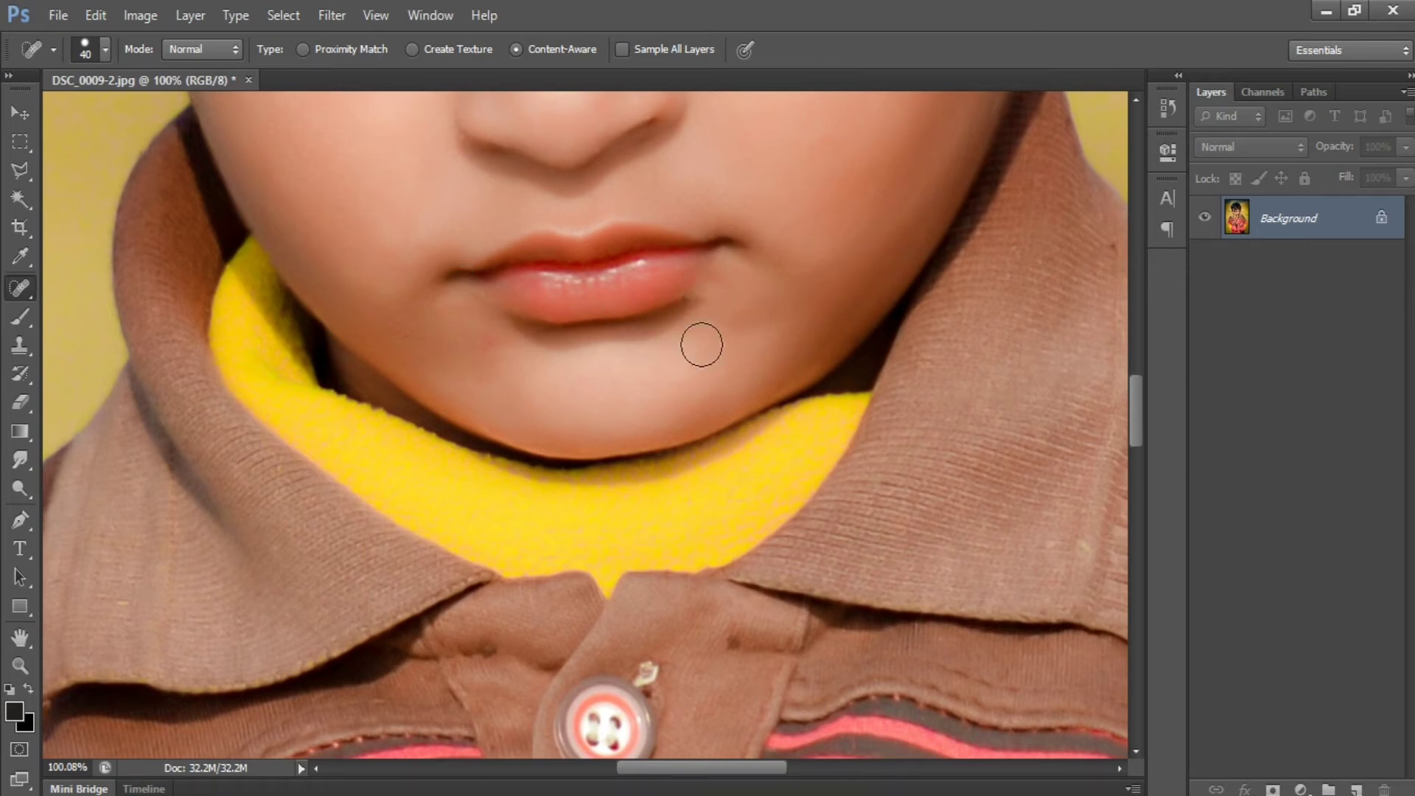
mouse_move(727, 363)
mouse_down()
mouse_move(616, 290)
mouse_move(353, 560)
mouse_move(309, 633)
mouse_up()
mouse_move(457, 250)
mouse_down()
mouse_move(455, 395)
mouse_move(413, 611)
mouse_up()
drag(492, 277, 567, 519)
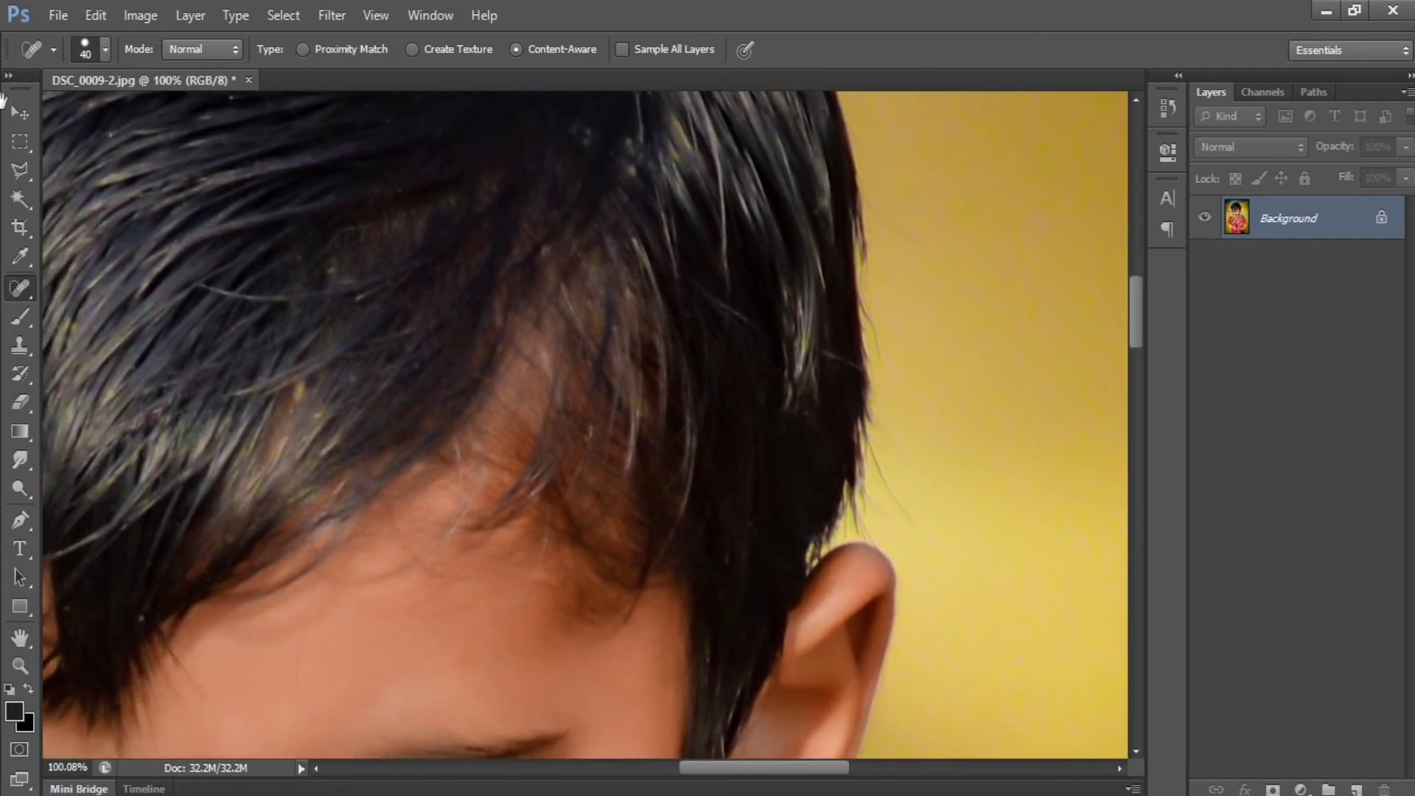
Smudge the noisy background beside the hair in the photo's upper right with a size 250 Smudge brush at 10% strength
click(18, 114)
scroll(801, 380, down, 4)
scroll(802, 380, down, 5)
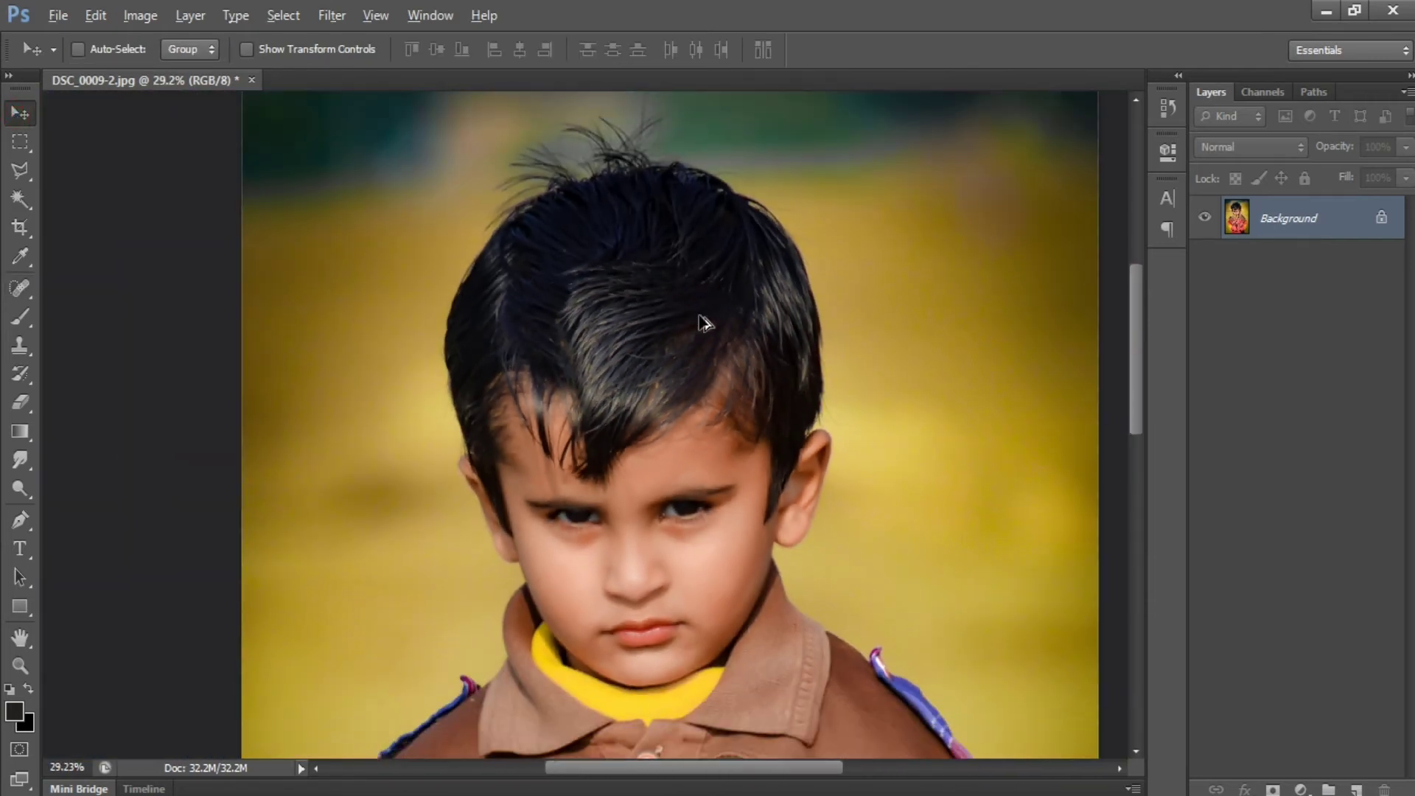
scroll(616, 148, up, 5)
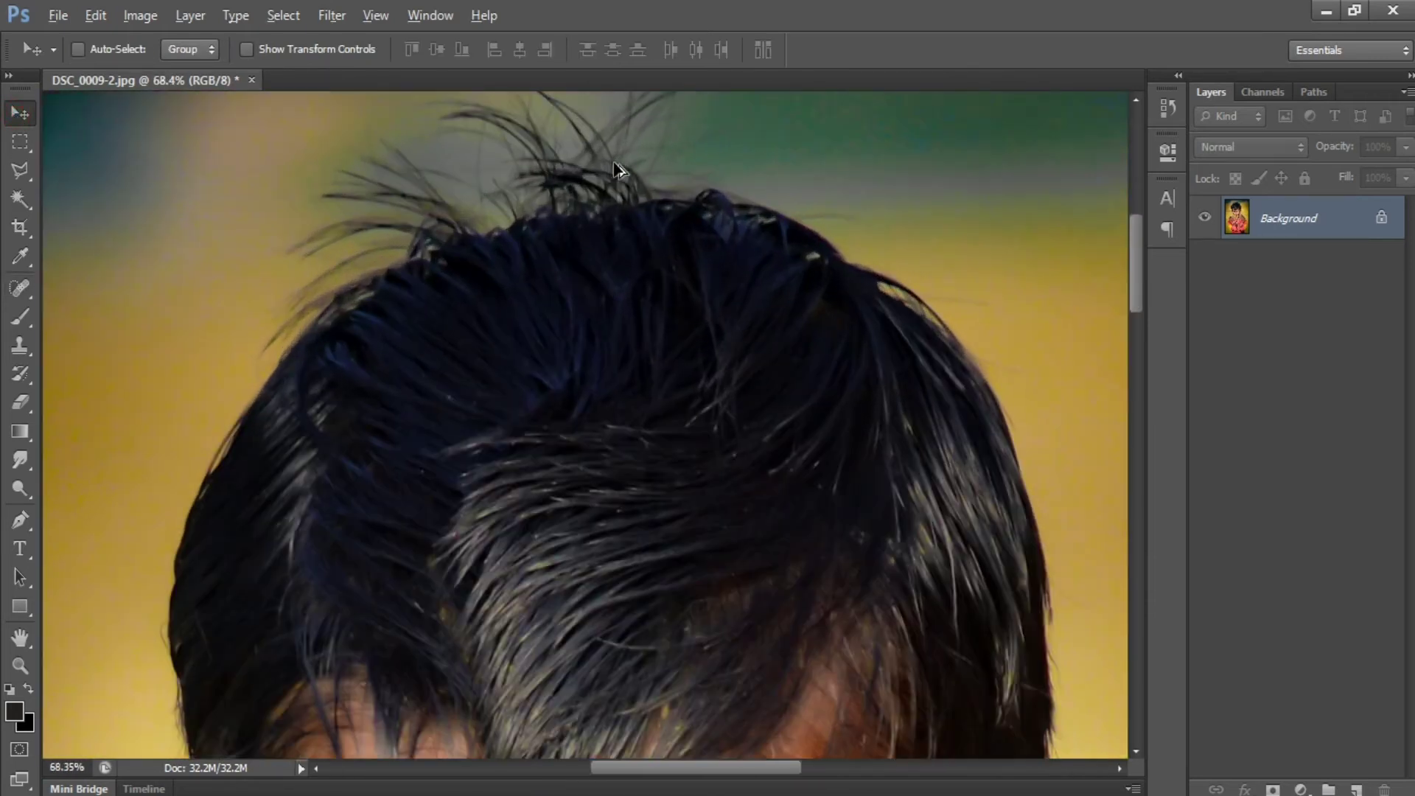
drag(675, 378, 339, 343)
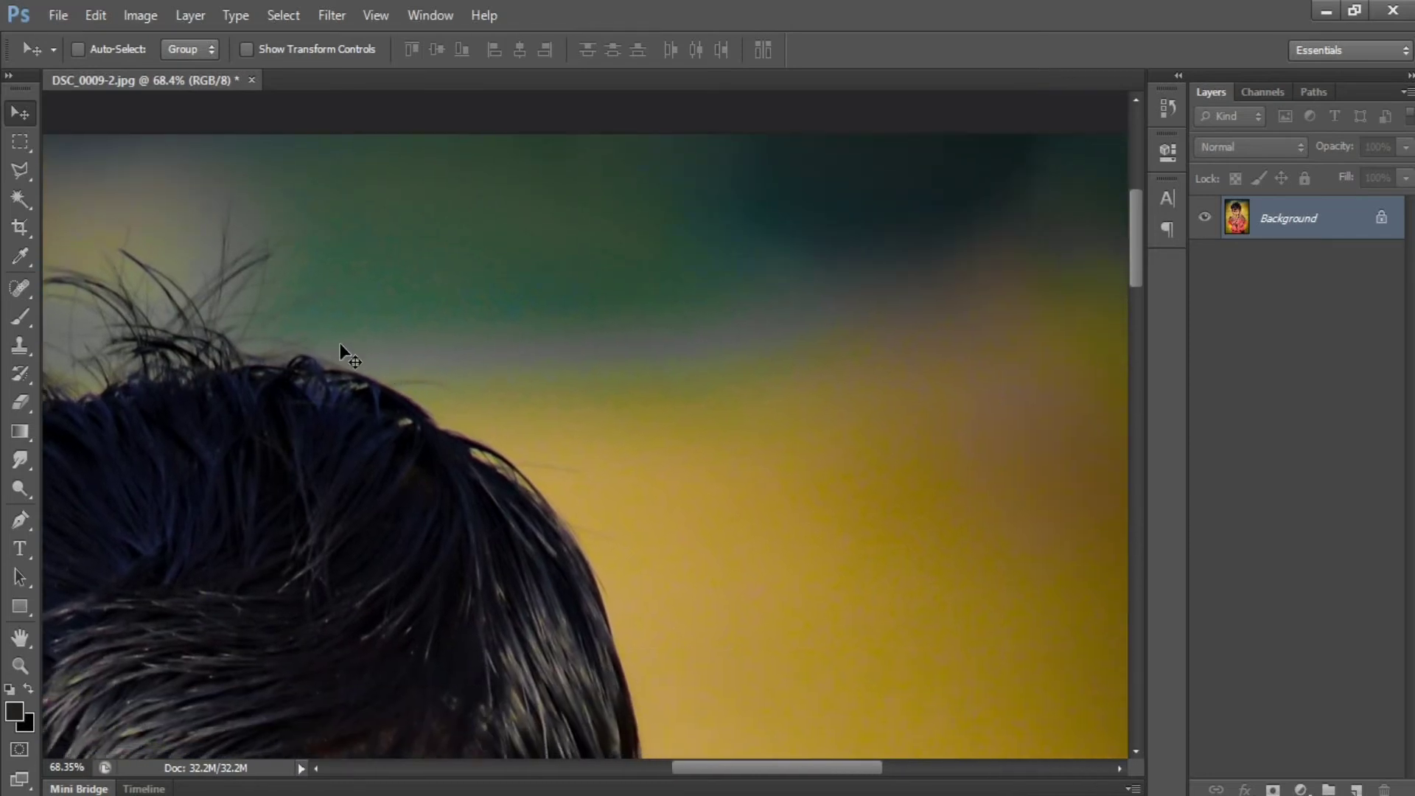
click(17, 460)
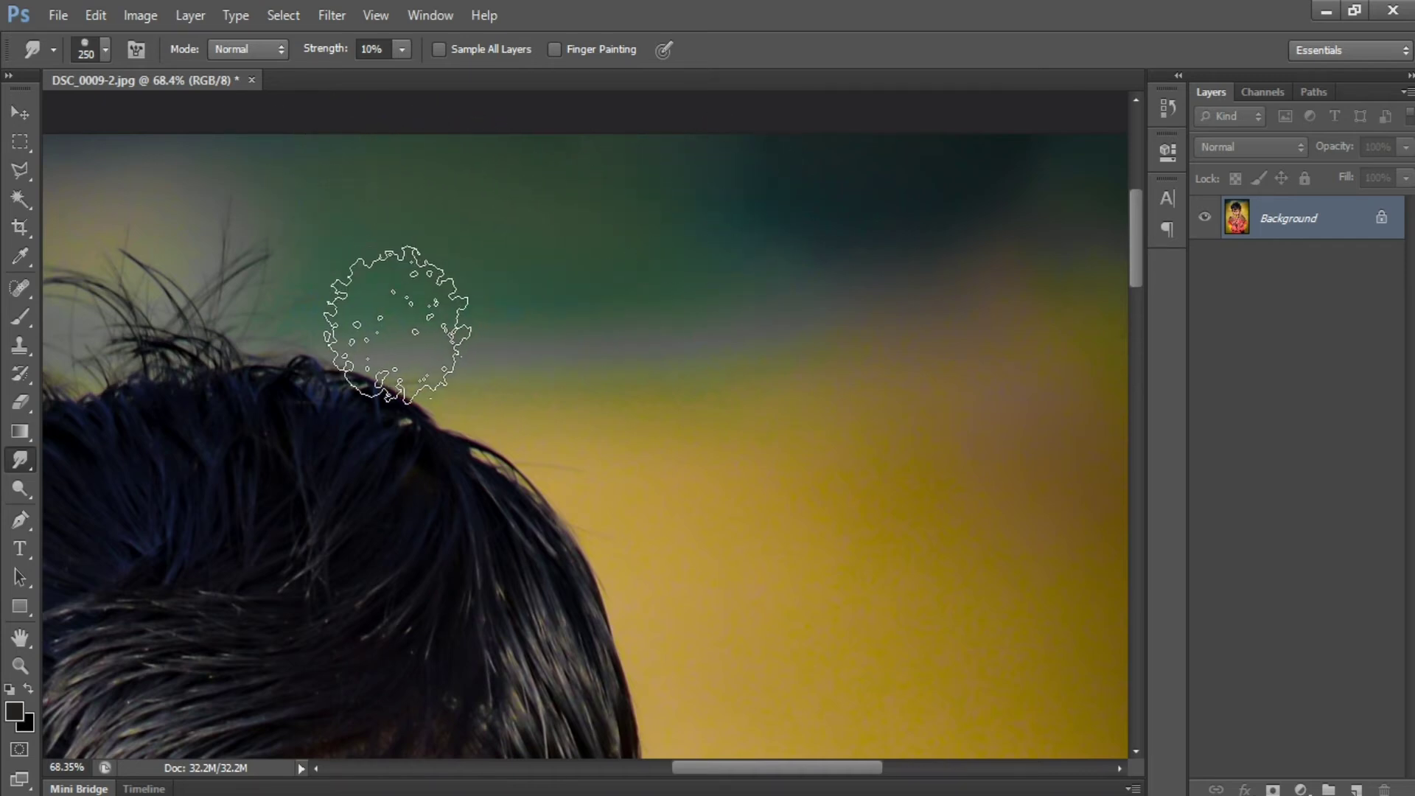
key(space)
drag(941, 215, 675, 215)
mouse_move(805, 213)
mouse_down()
mouse_move(861, 211)
mouse_move(953, 278)
mouse_move(963, 369)
mouse_move(828, 404)
mouse_move(707, 405)
mouse_move(624, 474)
mouse_up()
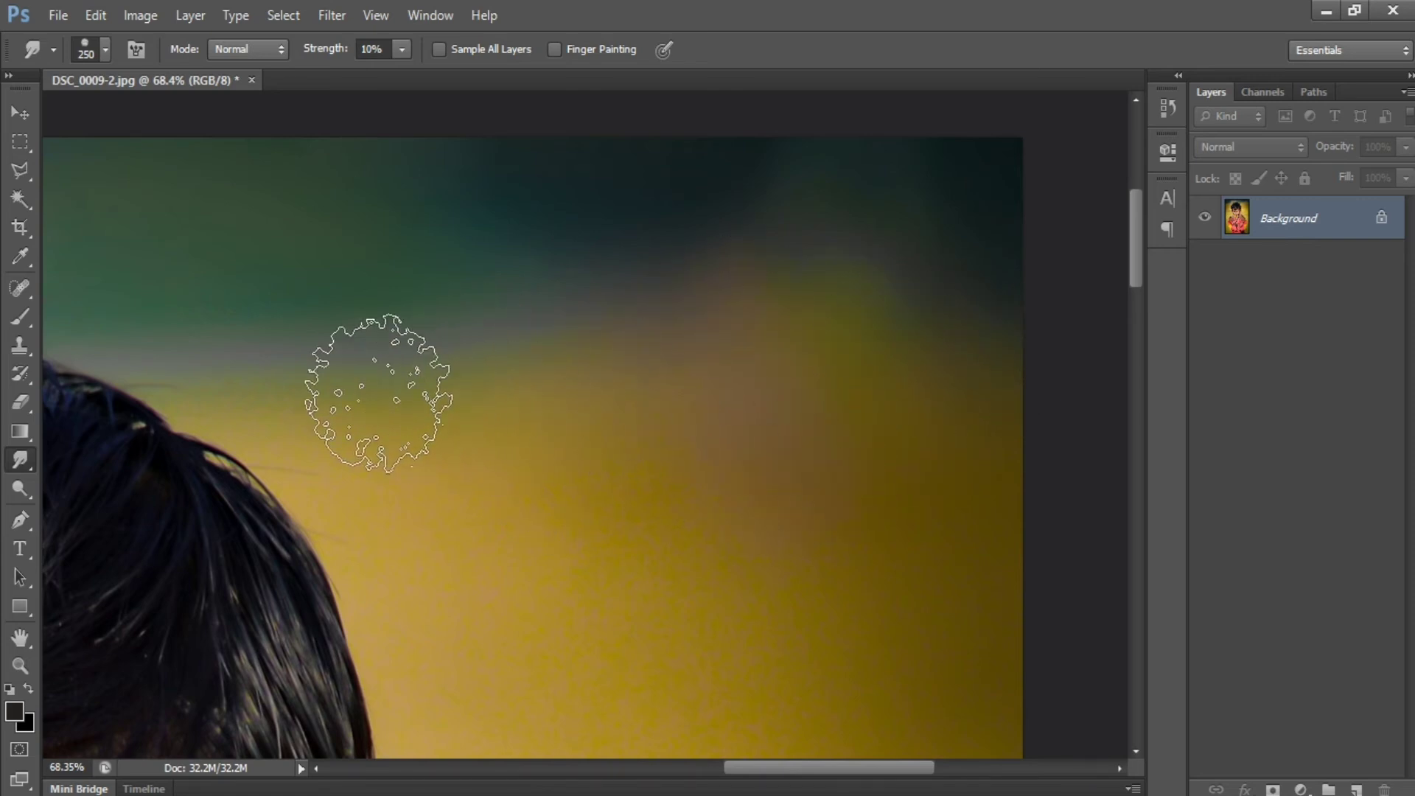
mouse_move(221, 377)
mouse_down()
mouse_move(400, 550)
mouse_move(325, 449)
mouse_up()
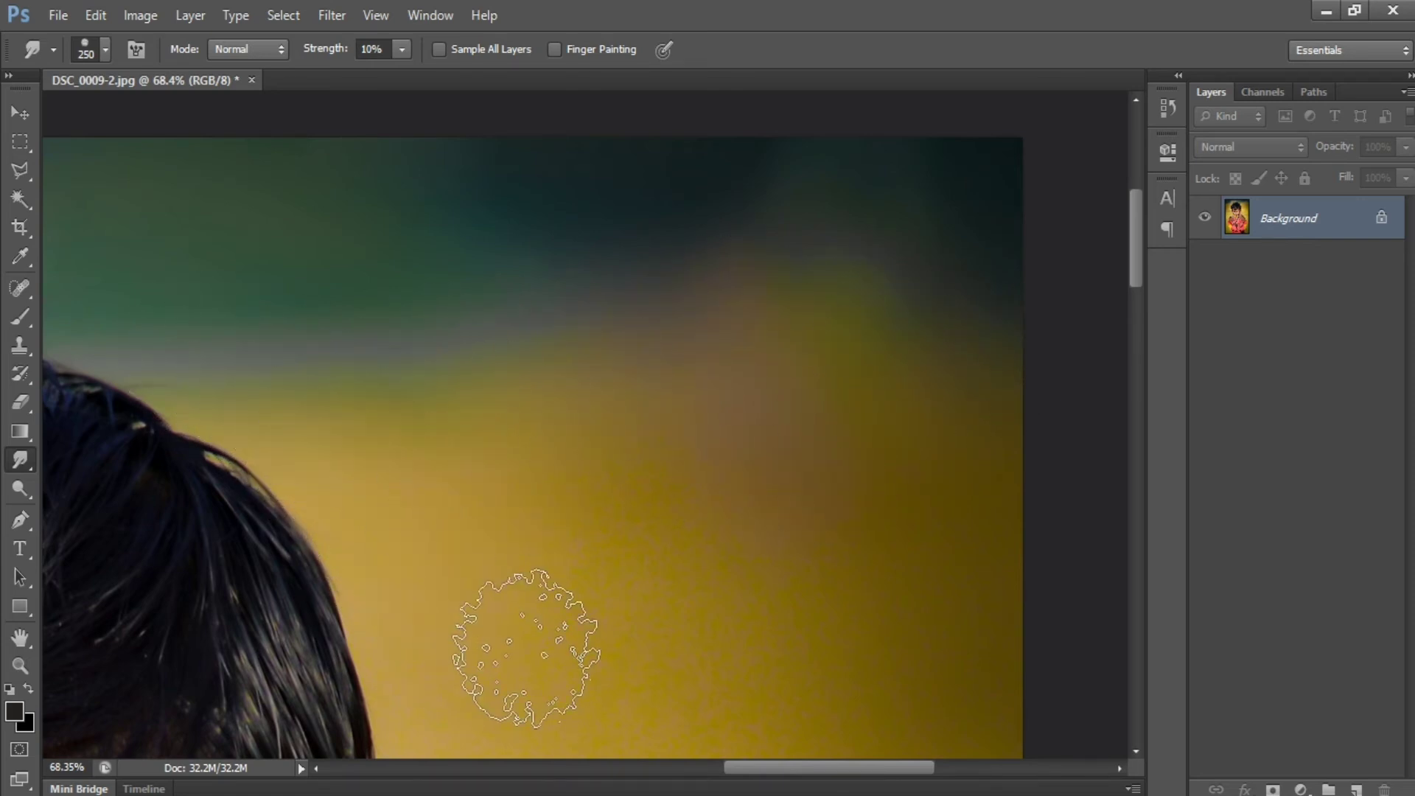
mouse_move(526, 648)
mouse_down()
mouse_move(571, 616)
mouse_move(602, 378)
mouse_up()
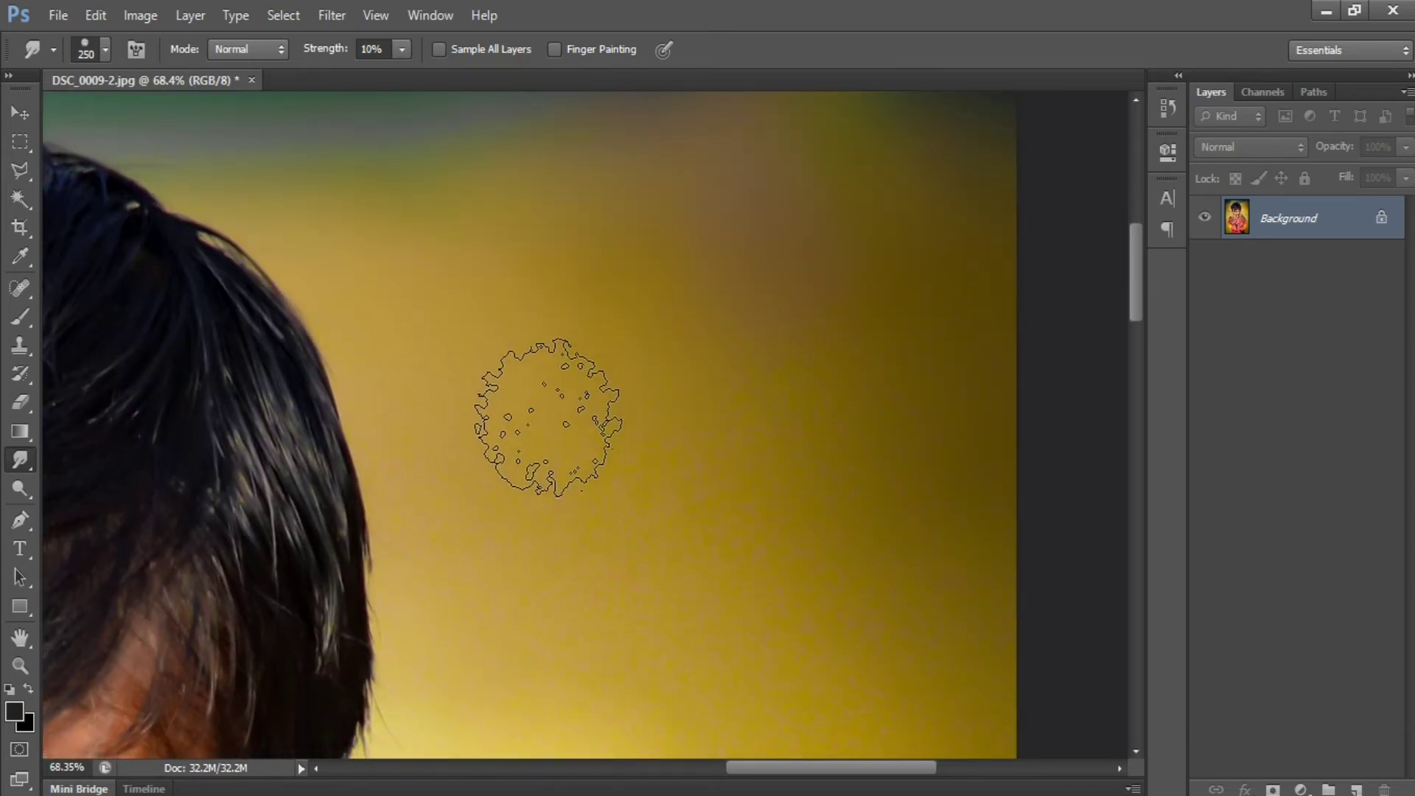
Smooth the background along the photo's right side down to the bottom edge with a size 400 Smudge brush, and save the file
key(bracketright)
key(bracketright)
mouse_move(445, 237)
mouse_down()
mouse_move(530, 535)
mouse_move(456, 351)
mouse_move(405, 275)
mouse_move(562, 608)
mouse_up()
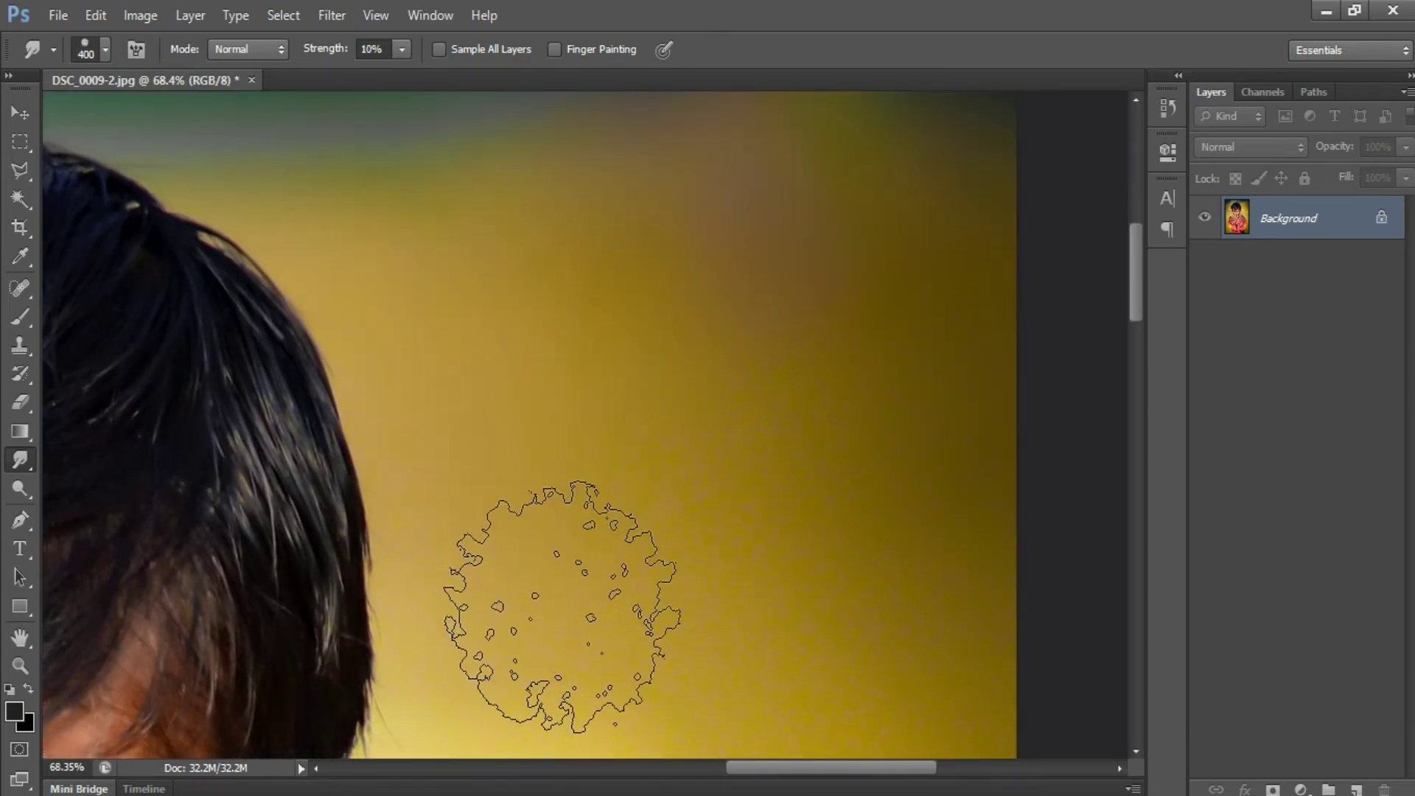
mouse_move(616, 322)
mouse_down()
mouse_move(656, 543)
mouse_move(719, 575)
mouse_move(710, 502)
mouse_move(962, 472)
mouse_move(774, 521)
mouse_move(537, 410)
mouse_move(921, 155)
mouse_up()
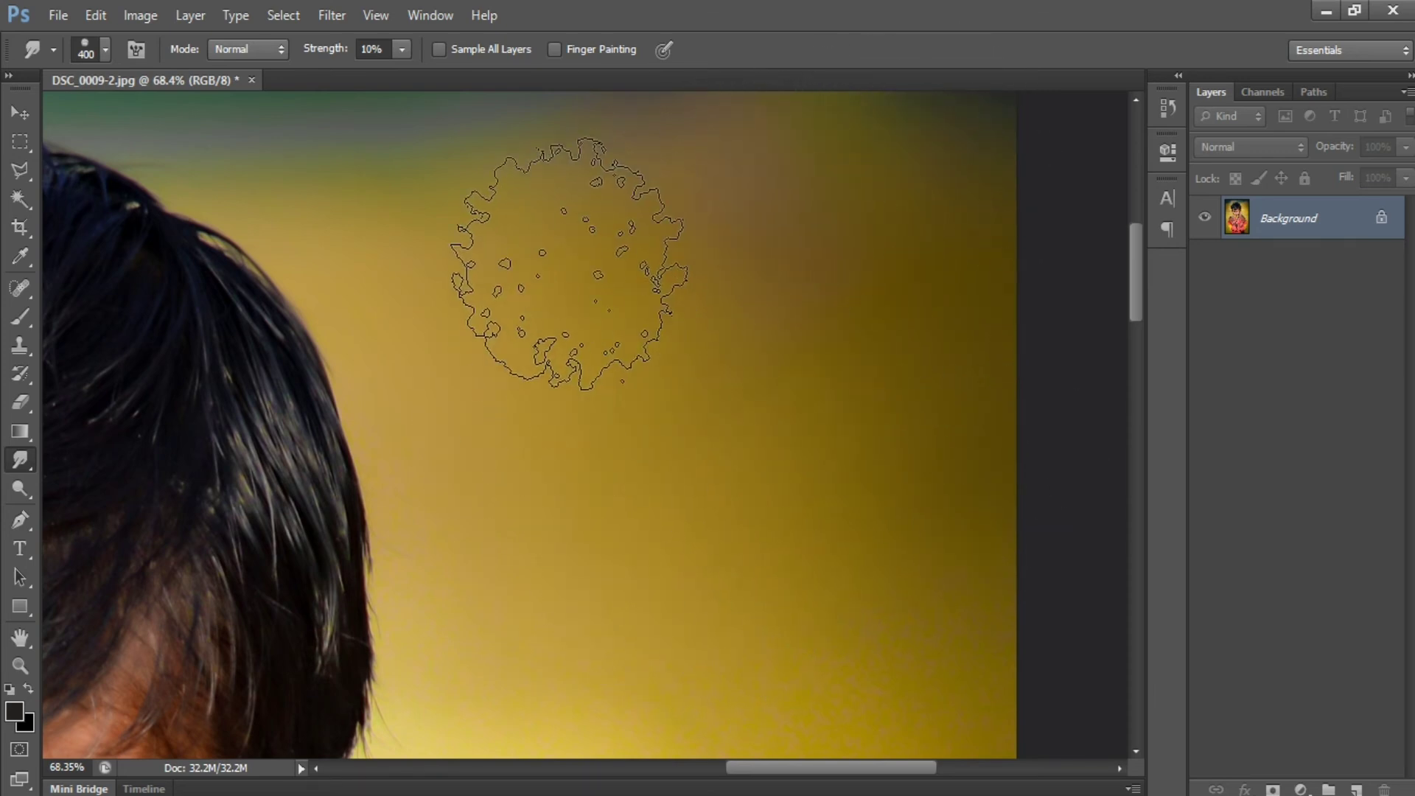
mouse_move(569, 264)
mouse_down()
mouse_move(781, 276)
mouse_move(873, 365)
mouse_move(822, 497)
mouse_up()
drag(820, 493, 770, 283)
mouse_move(440, 286)
mouse_down()
mouse_move(442, 464)
mouse_move(511, 536)
mouse_move(687, 540)
mouse_move(600, 489)
mouse_move(882, 180)
mouse_move(473, 265)
mouse_move(877, 522)
mouse_move(651, 657)
mouse_up()
drag(622, 597, 661, 304)
mouse_move(484, 341)
mouse_down()
mouse_move(473, 422)
mouse_move(393, 557)
mouse_move(853, 474)
mouse_move(648, 395)
mouse_move(899, 140)
mouse_move(865, 593)
mouse_move(702, 659)
mouse_move(766, 684)
mouse_move(422, 583)
mouse_move(575, 539)
mouse_move(362, 191)
mouse_up()
mouse_move(411, 278)
mouse_down()
mouse_move(670, 559)
mouse_move(732, 404)
mouse_move(737, 223)
mouse_move(753, 623)
mouse_move(694, 249)
mouse_up()
drag(597, 532, 504, 211)
mouse_move(533, 275)
mouse_down()
mouse_move(565, 274)
mouse_move(706, 535)
mouse_move(733, 528)
mouse_move(729, 296)
mouse_up()
drag(692, 429, 697, 473)
mouse_move(710, 584)
mouse_down()
mouse_move(684, 313)
mouse_move(638, 672)
mouse_move(666, 527)
mouse_move(713, 402)
mouse_up()
mouse_move(694, 533)
mouse_down()
mouse_move(735, 319)
mouse_move(669, 557)
mouse_move(569, 600)
mouse_move(720, 373)
mouse_move(727, 616)
mouse_move(799, 231)
mouse_up()
mouse_move(736, 277)
mouse_down()
mouse_move(688, 430)
mouse_move(652, 301)
mouse_move(577, 487)
mouse_move(738, 405)
mouse_move(759, 634)
mouse_up()
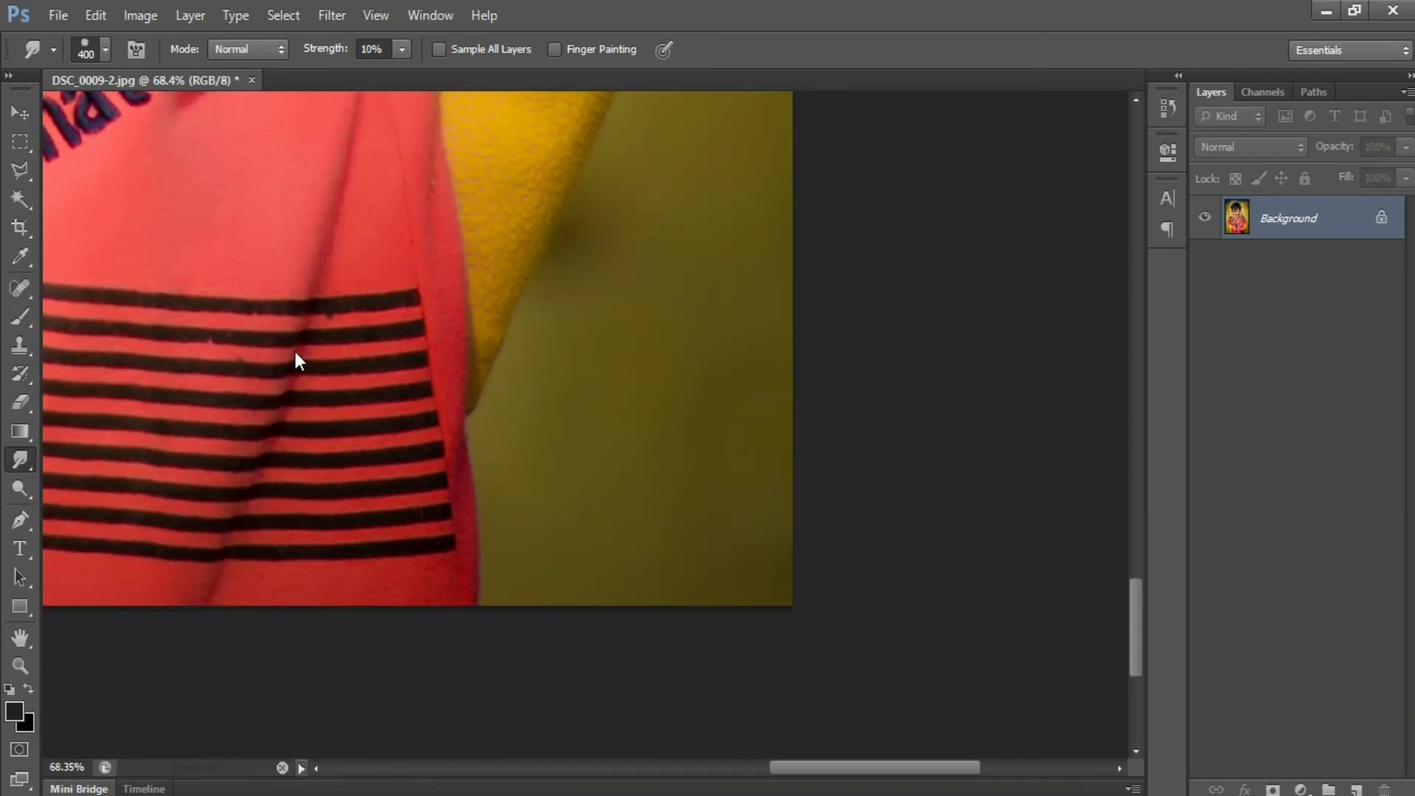
key(ctrl+s)
Smudge the olive background beside the yellow sleeve in the photo's lower left, using size 400 at 10% strength
mouse_move(215, 347)
mouse_down()
mouse_move(632, 385)
mouse_move(748, 452)
mouse_move(1127, 502)
mouse_up()
mouse_move(401, 339)
mouse_down()
mouse_move(496, 307)
mouse_move(606, 132)
mouse_up()
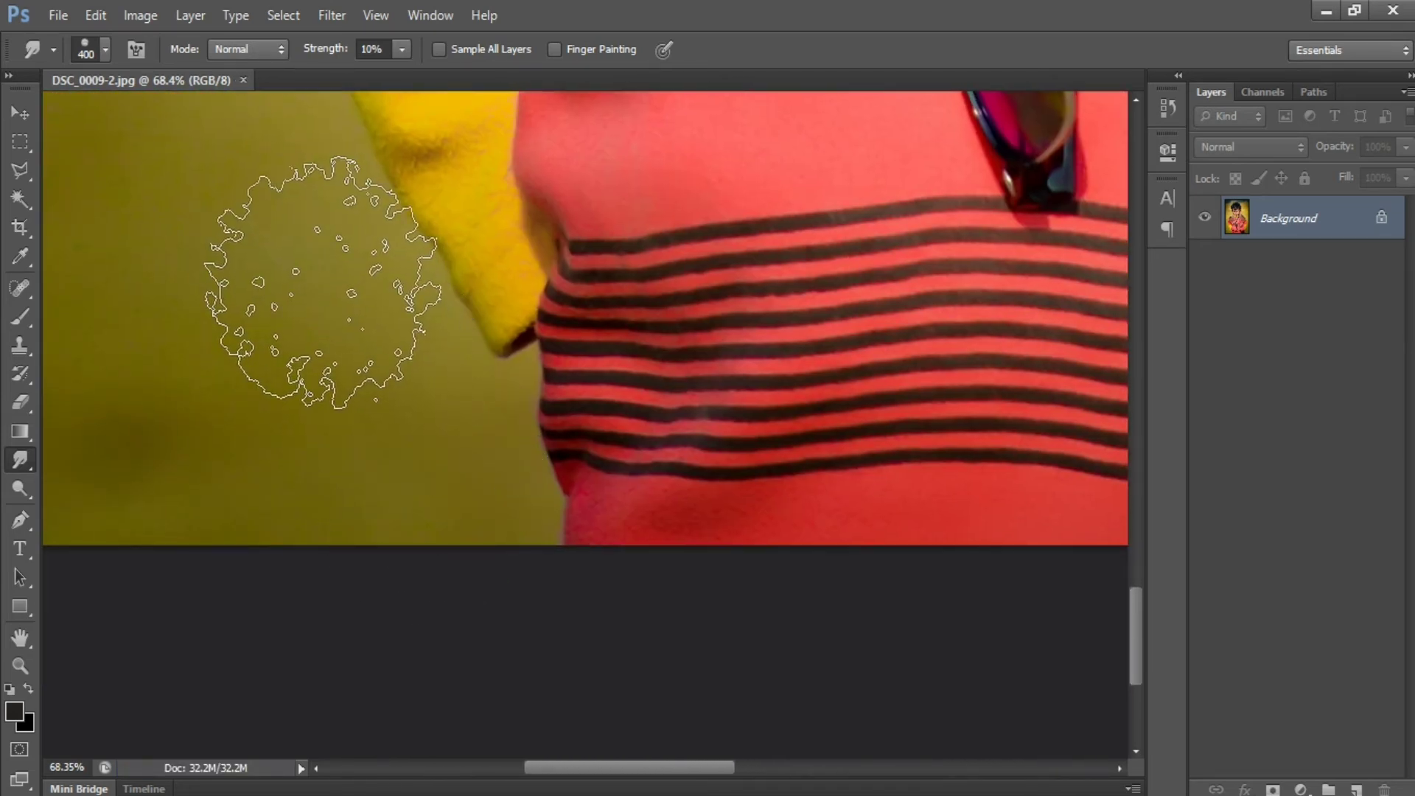
mouse_move(323, 282)
mouse_down()
mouse_move(392, 405)
mouse_move(435, 551)
mouse_move(456, 468)
mouse_move(383, 508)
mouse_up()
drag(293, 469, 614, 597)
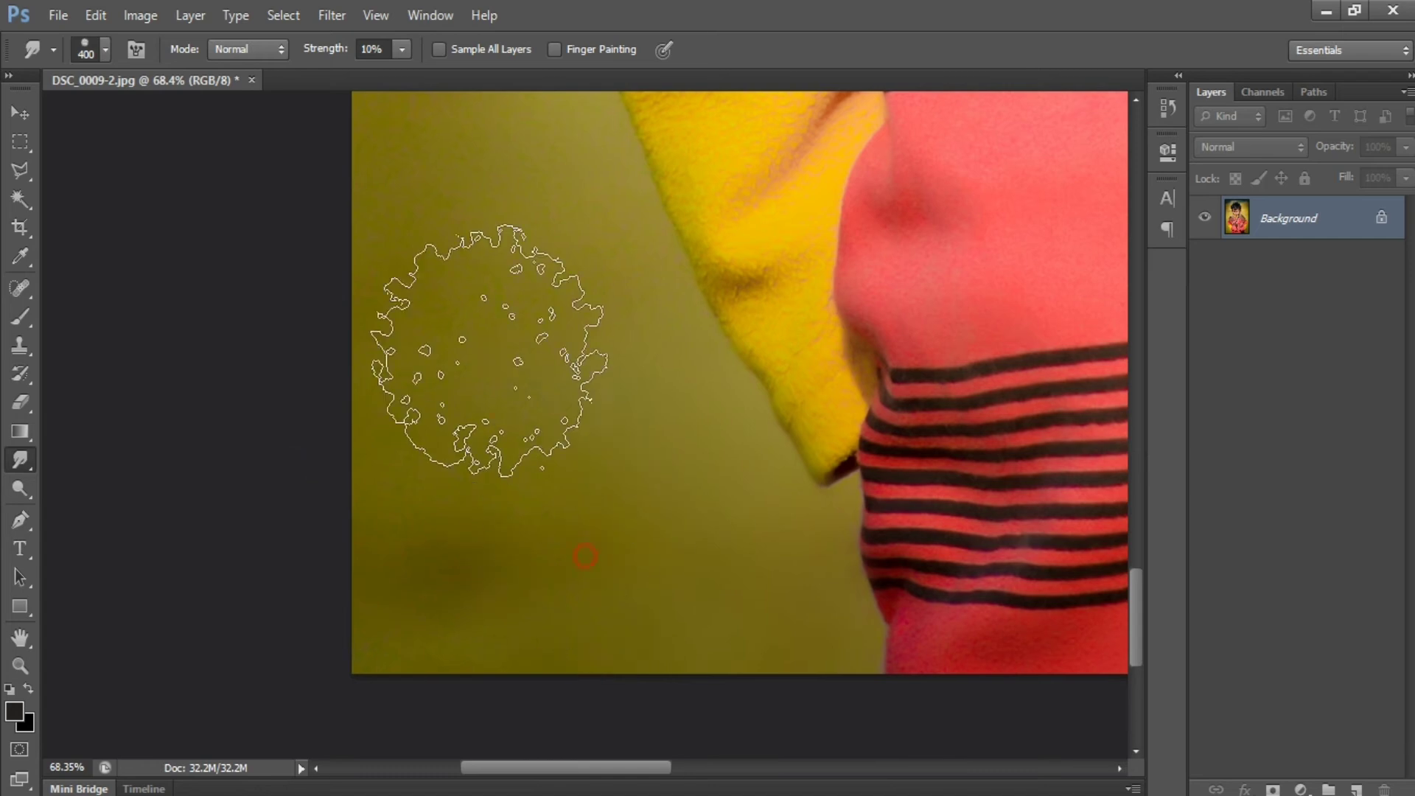
drag(575, 452, 576, 627)
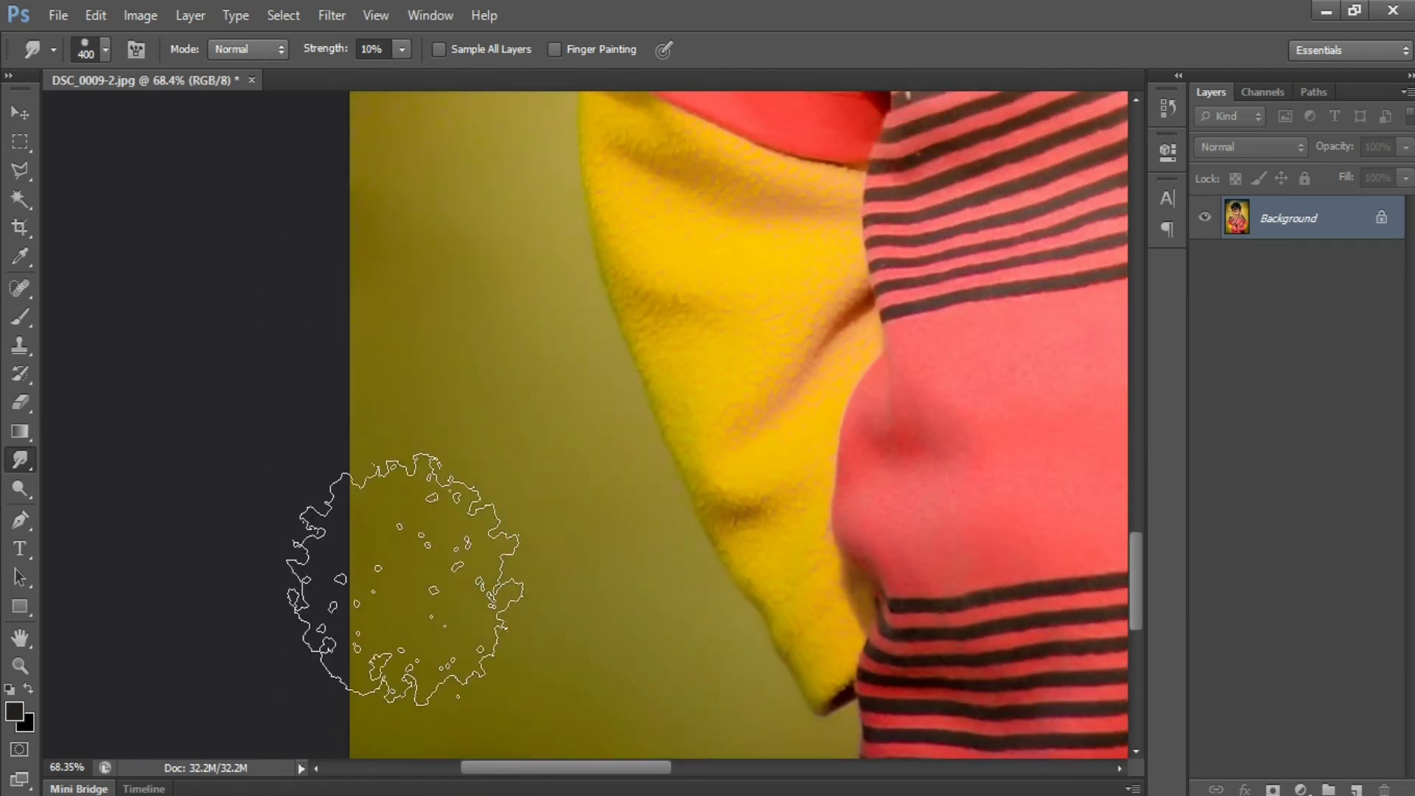
drag(477, 426, 504, 791)
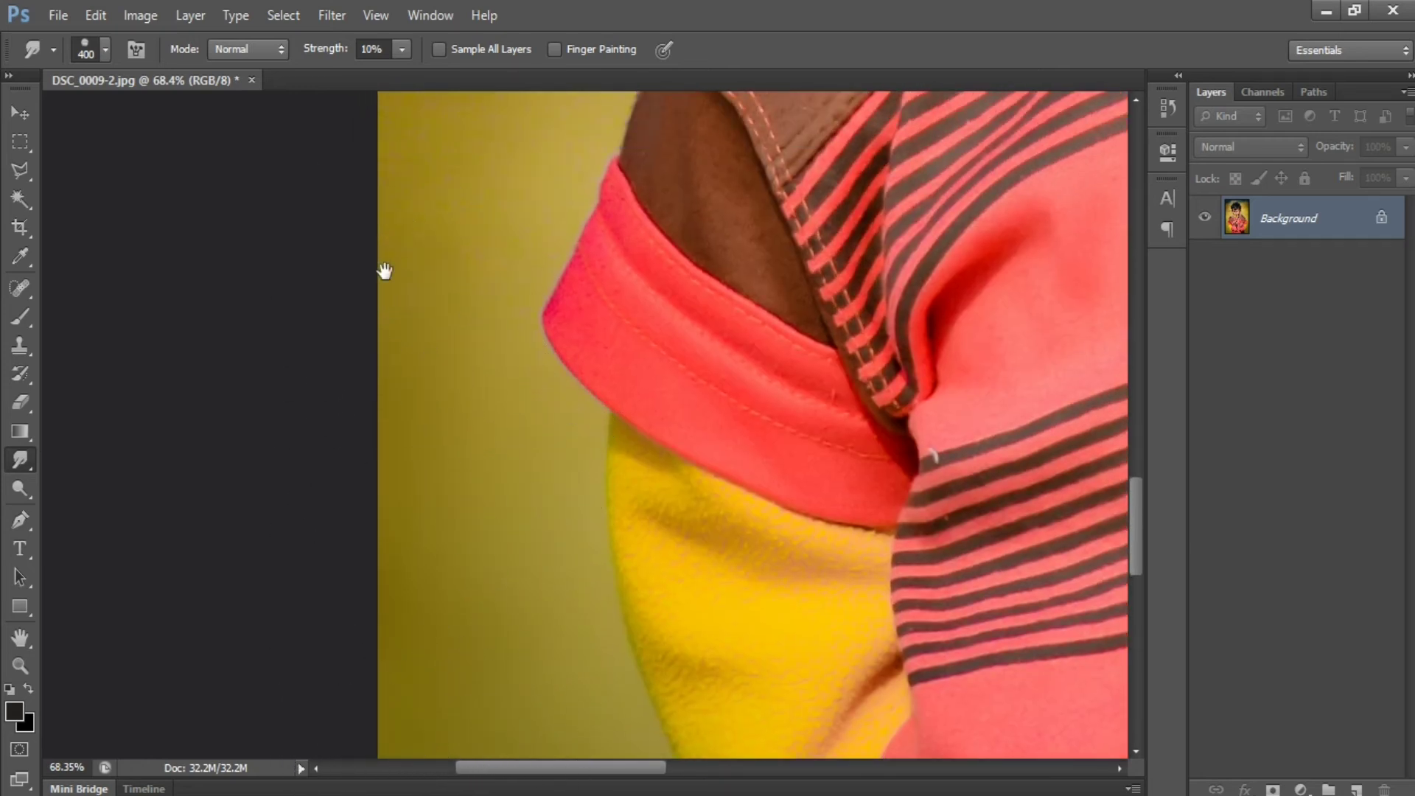
Smudge the yellow background beside the shoulder and collar on the photo's left side
drag(384, 271, 401, 651)
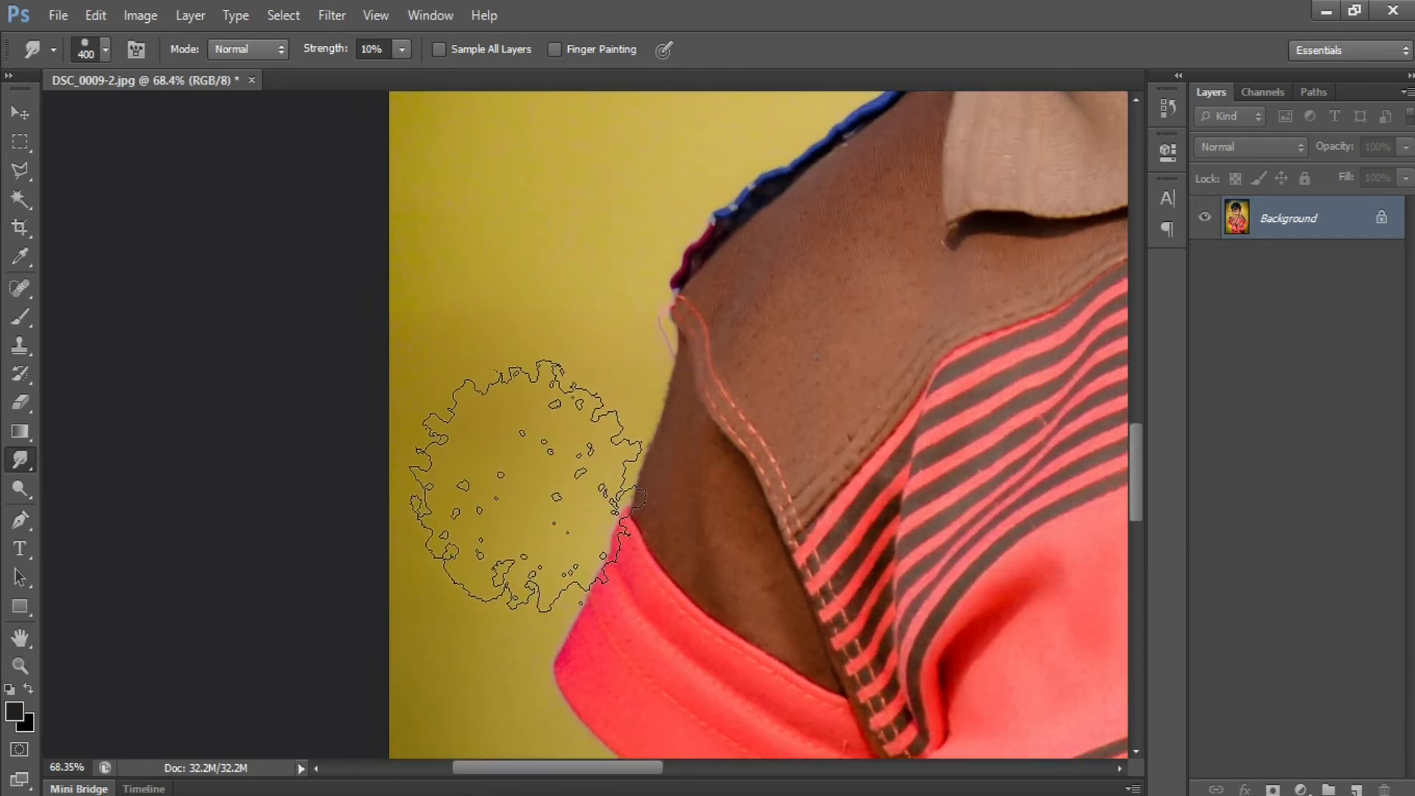
drag(458, 333, 433, 540)
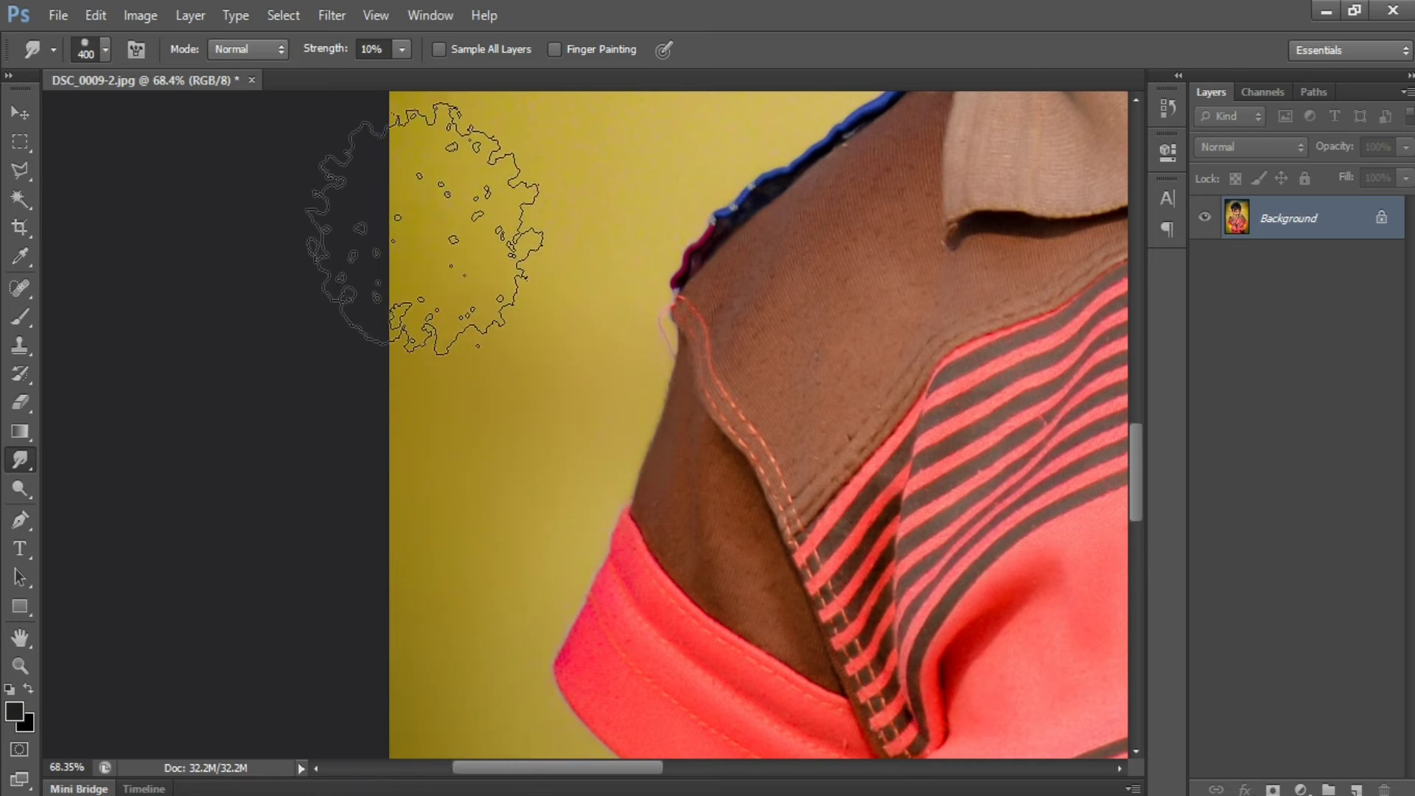
drag(427, 228, 393, 441)
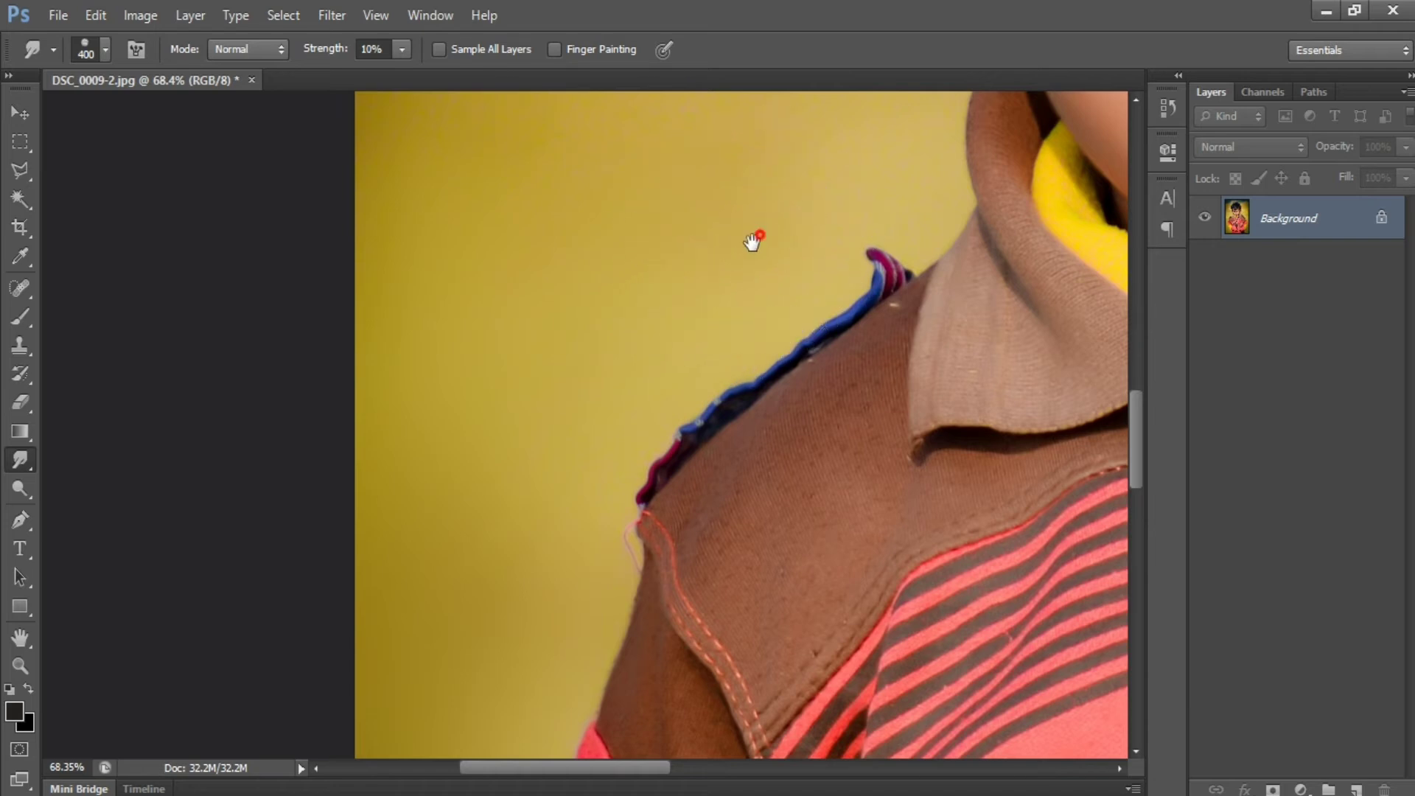
drag(758, 236, 671, 439)
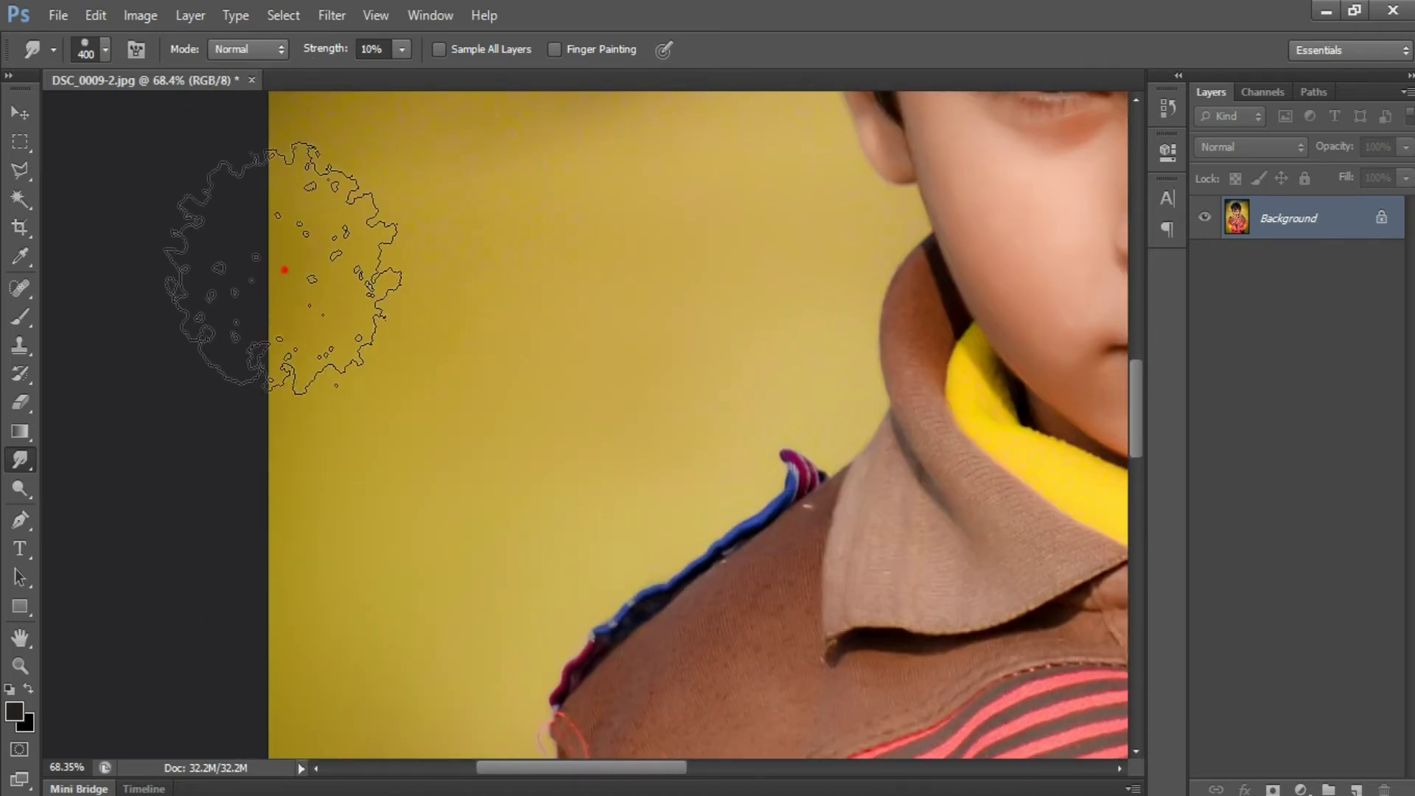
drag(474, 284, 467, 516)
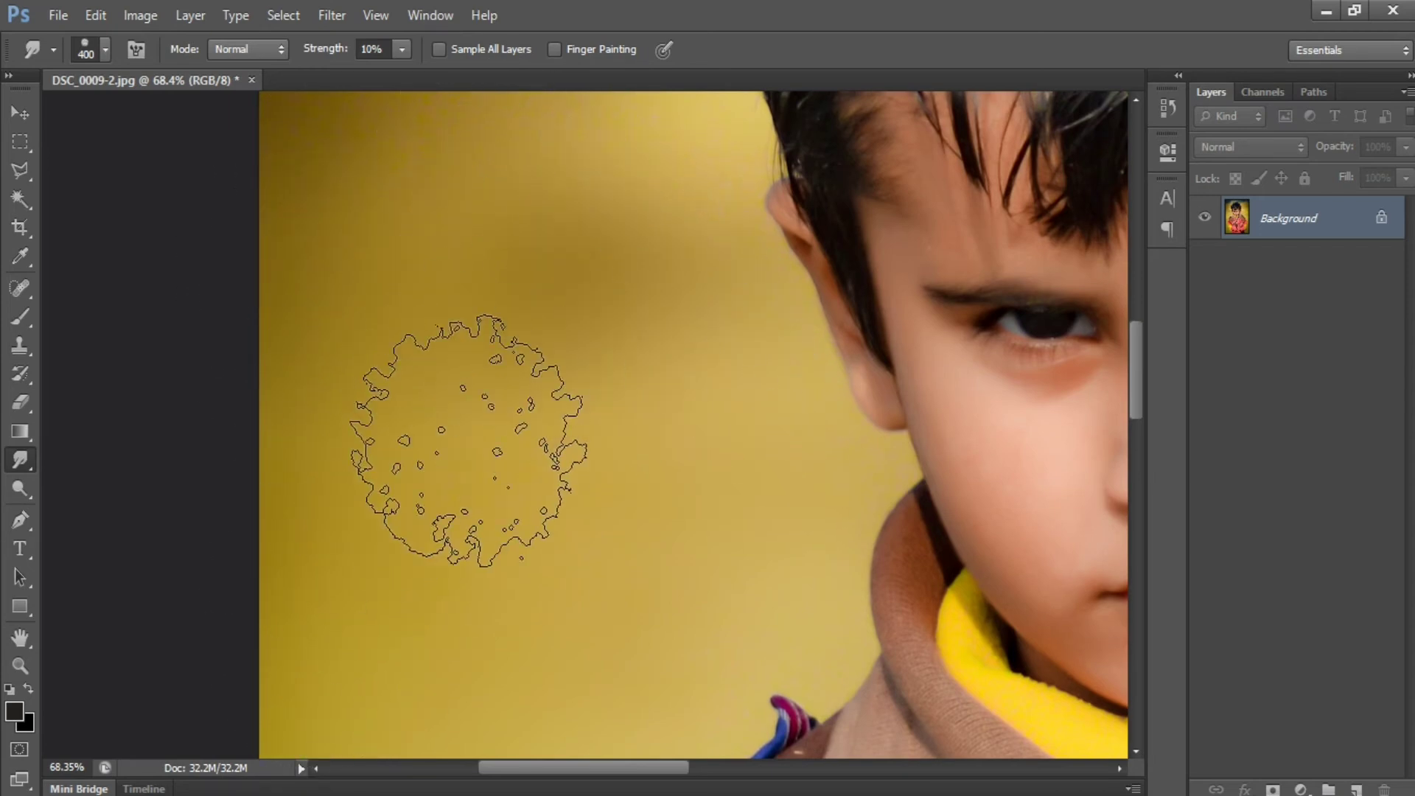
Smudge the yellow background beside the ear and hair on the photo's left side up to the dark green area
drag(265, 256, 293, 505)
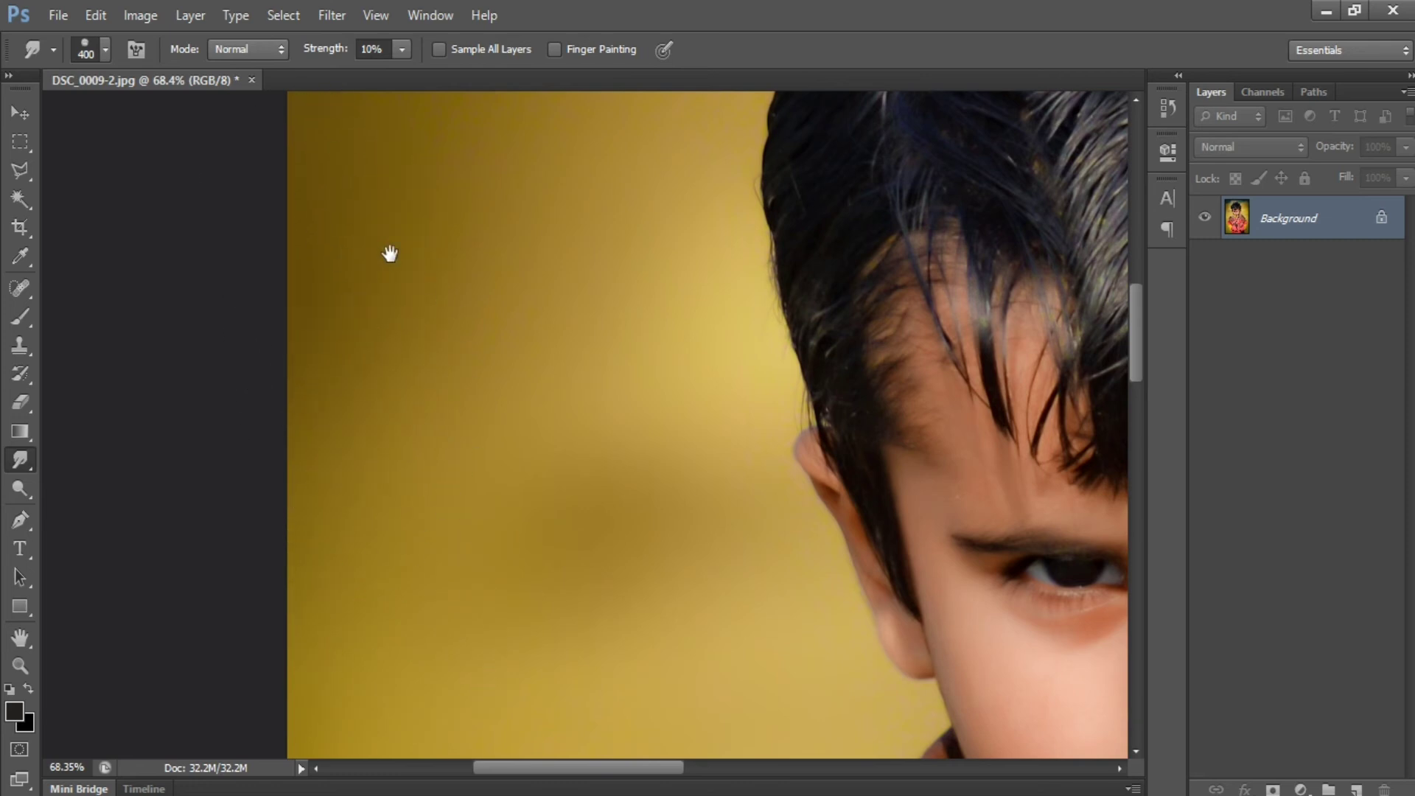
drag(389, 253, 369, 486)
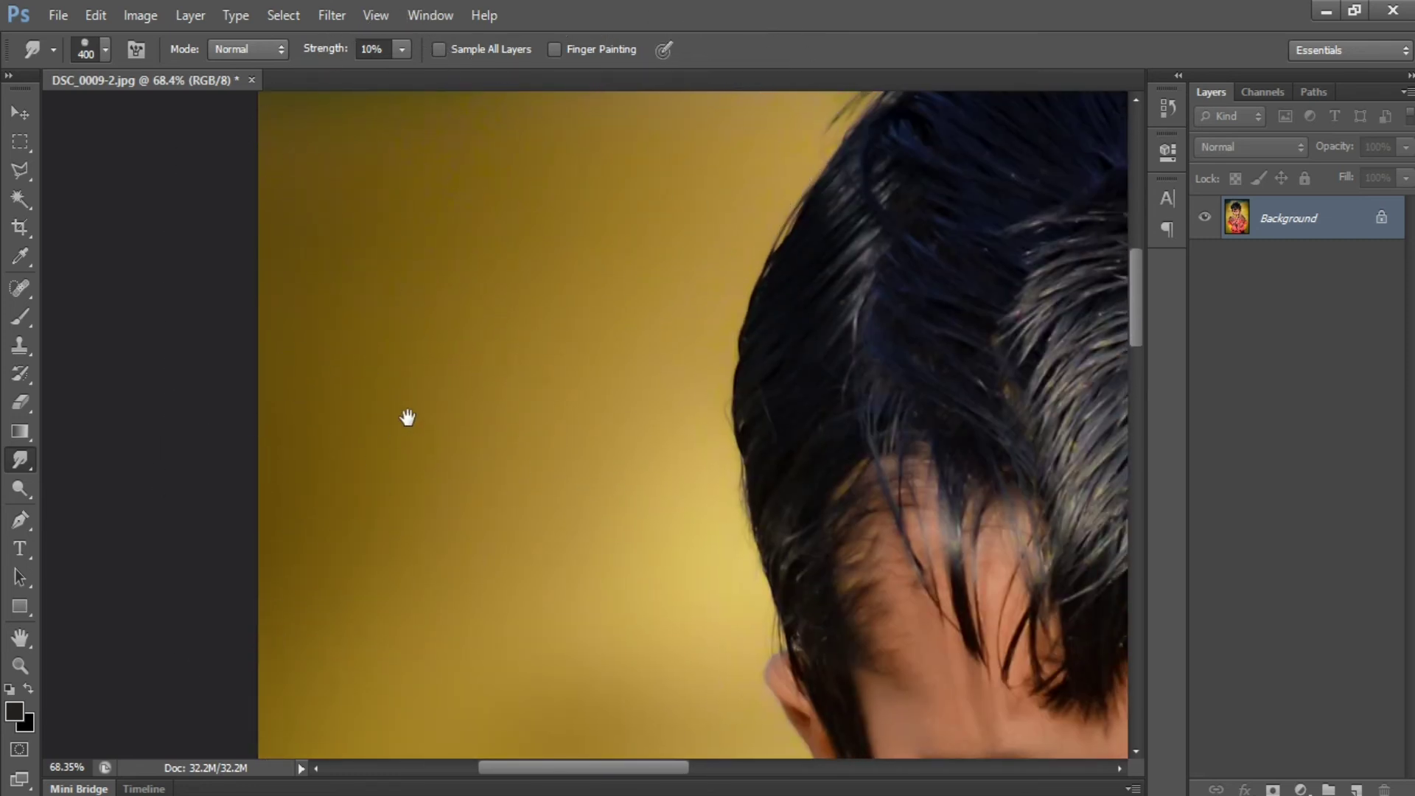
drag(410, 417, 395, 678)
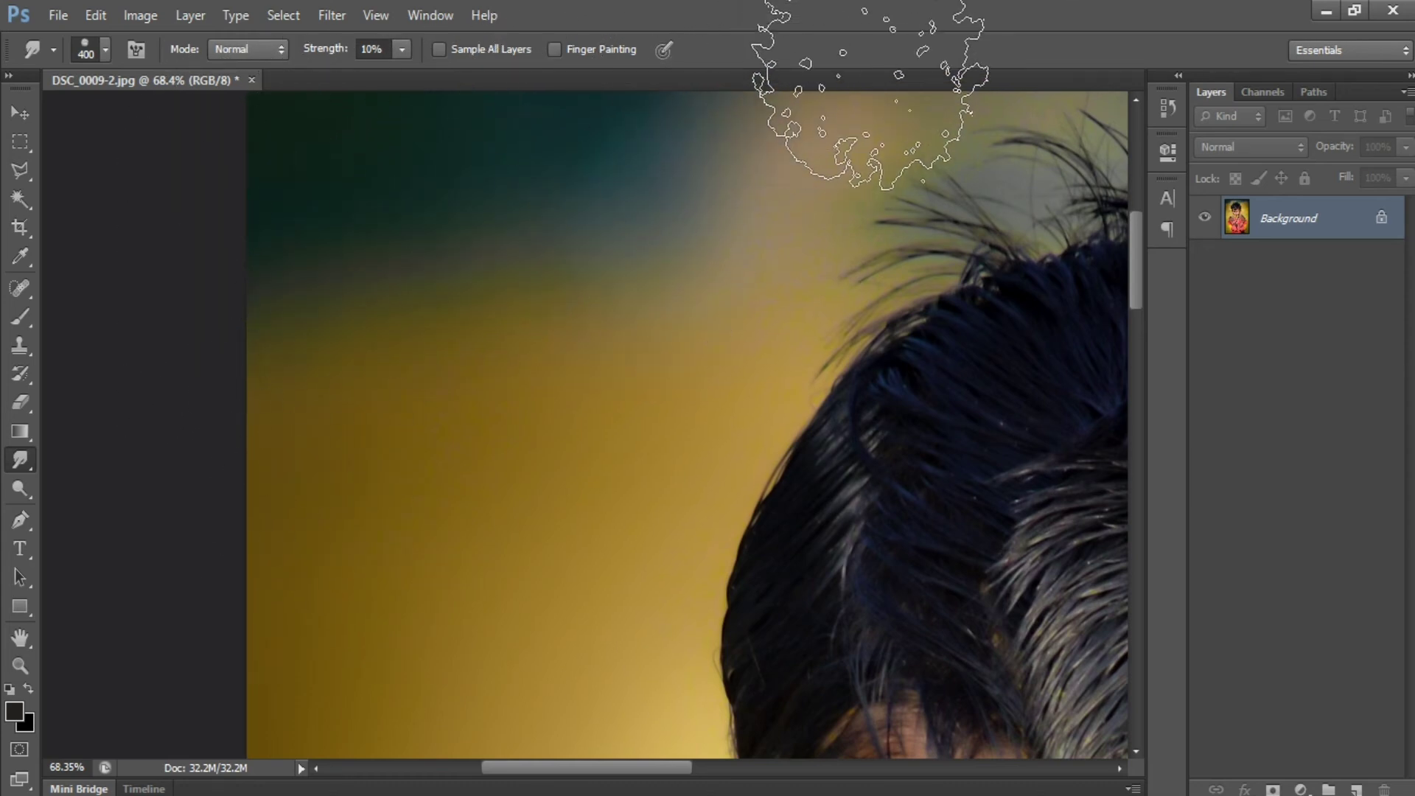
drag(559, 356, 414, 528)
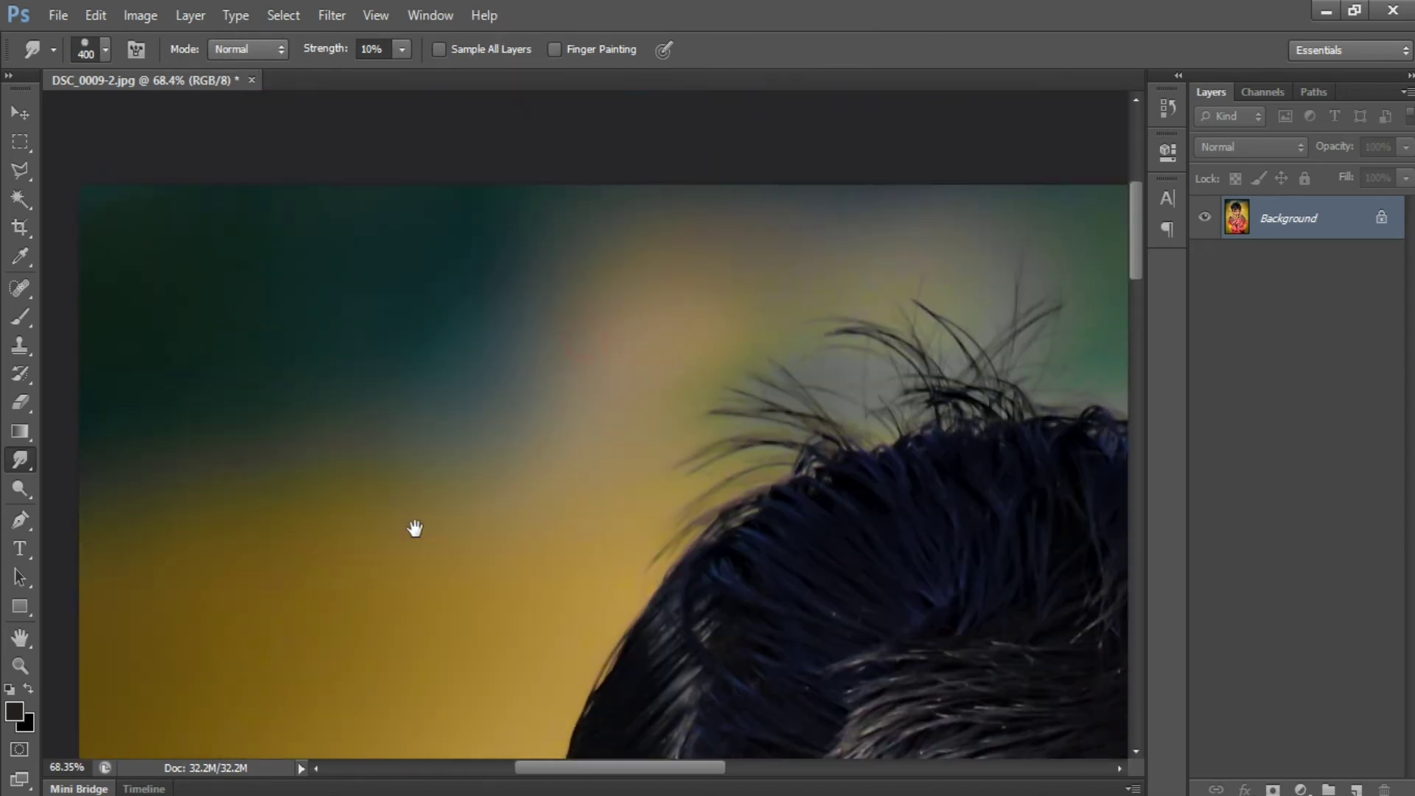
Smudge the blurred green and tan background along the photo's top edge above the hair, including the upper-left corner
drag(604, 288, 9, 454)
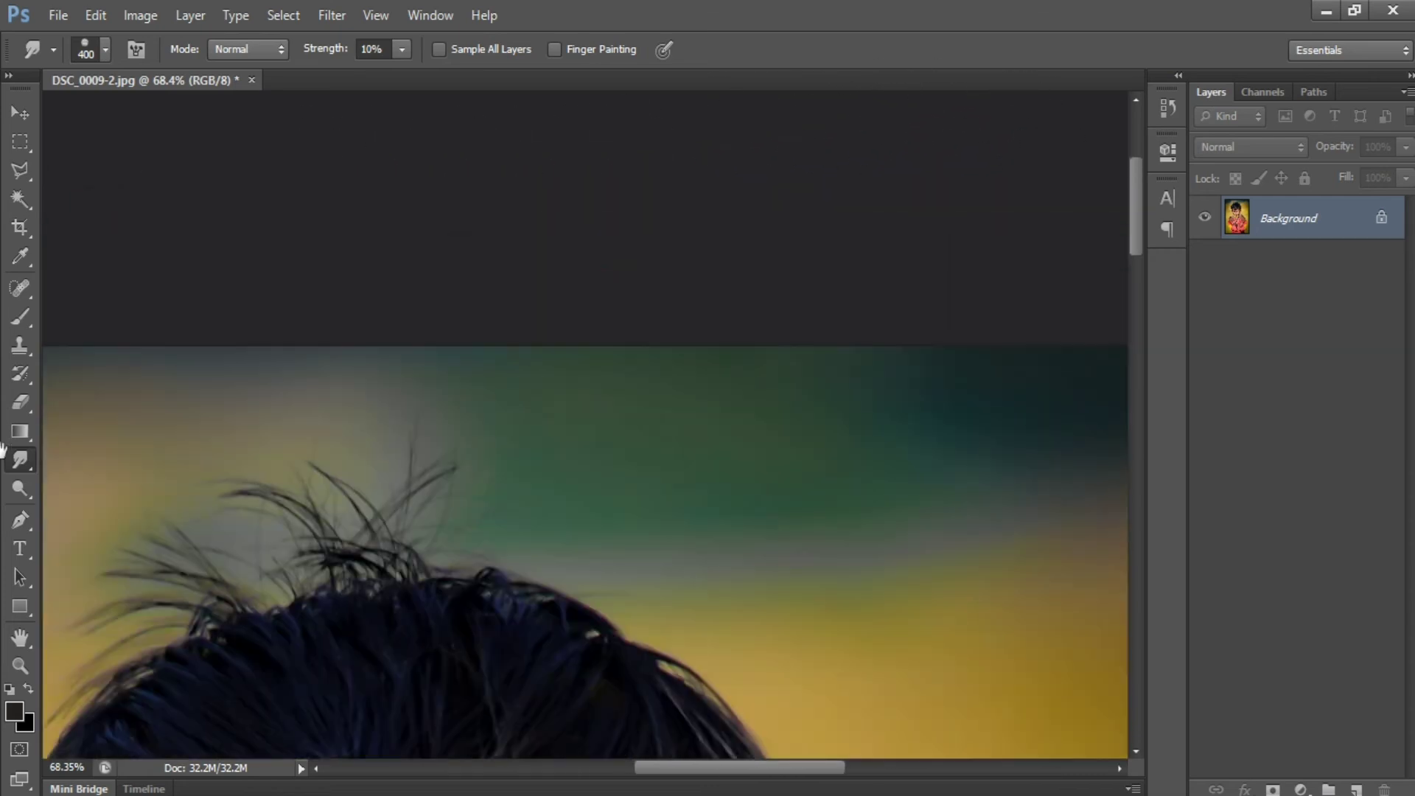
drag(508, 464, 461, 464)
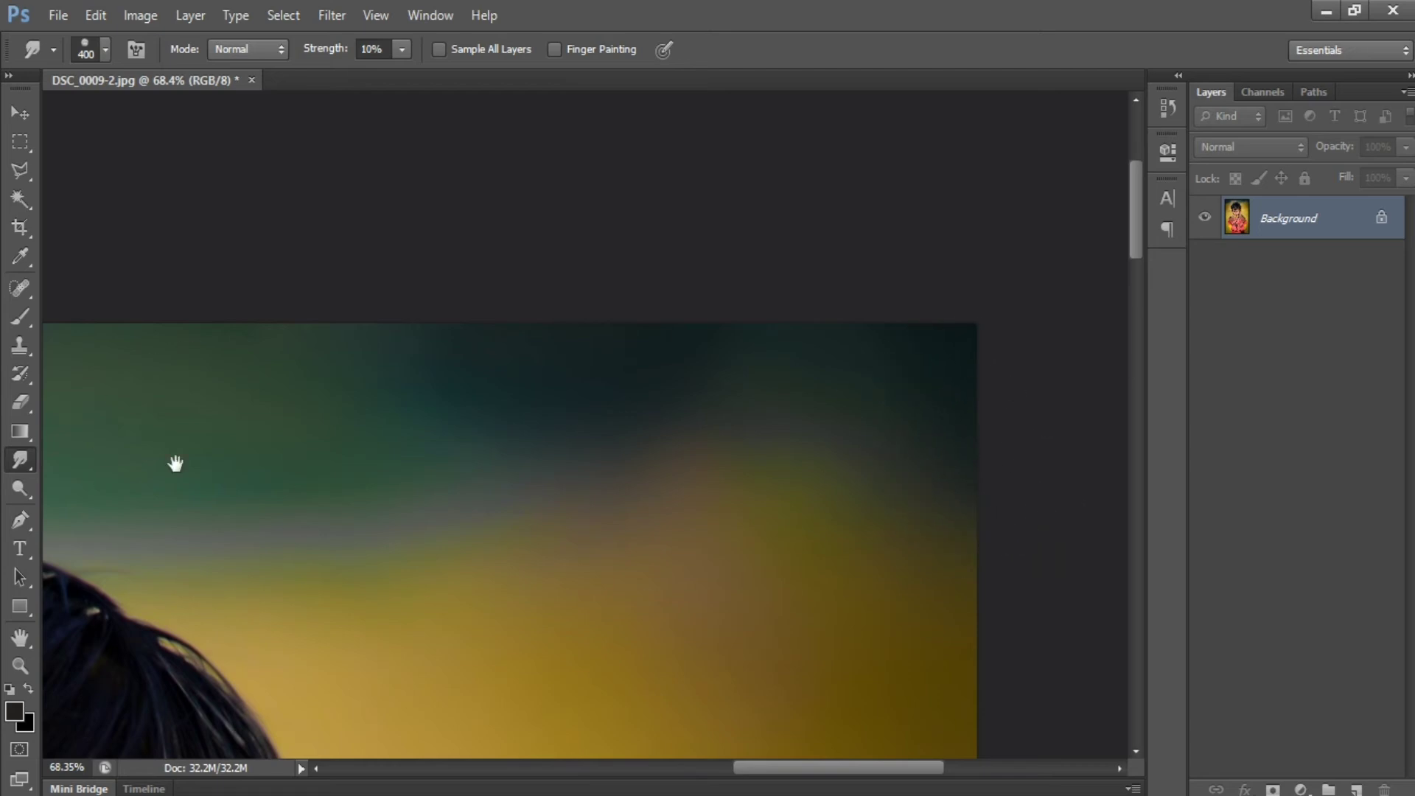
drag(174, 465, 688, 407)
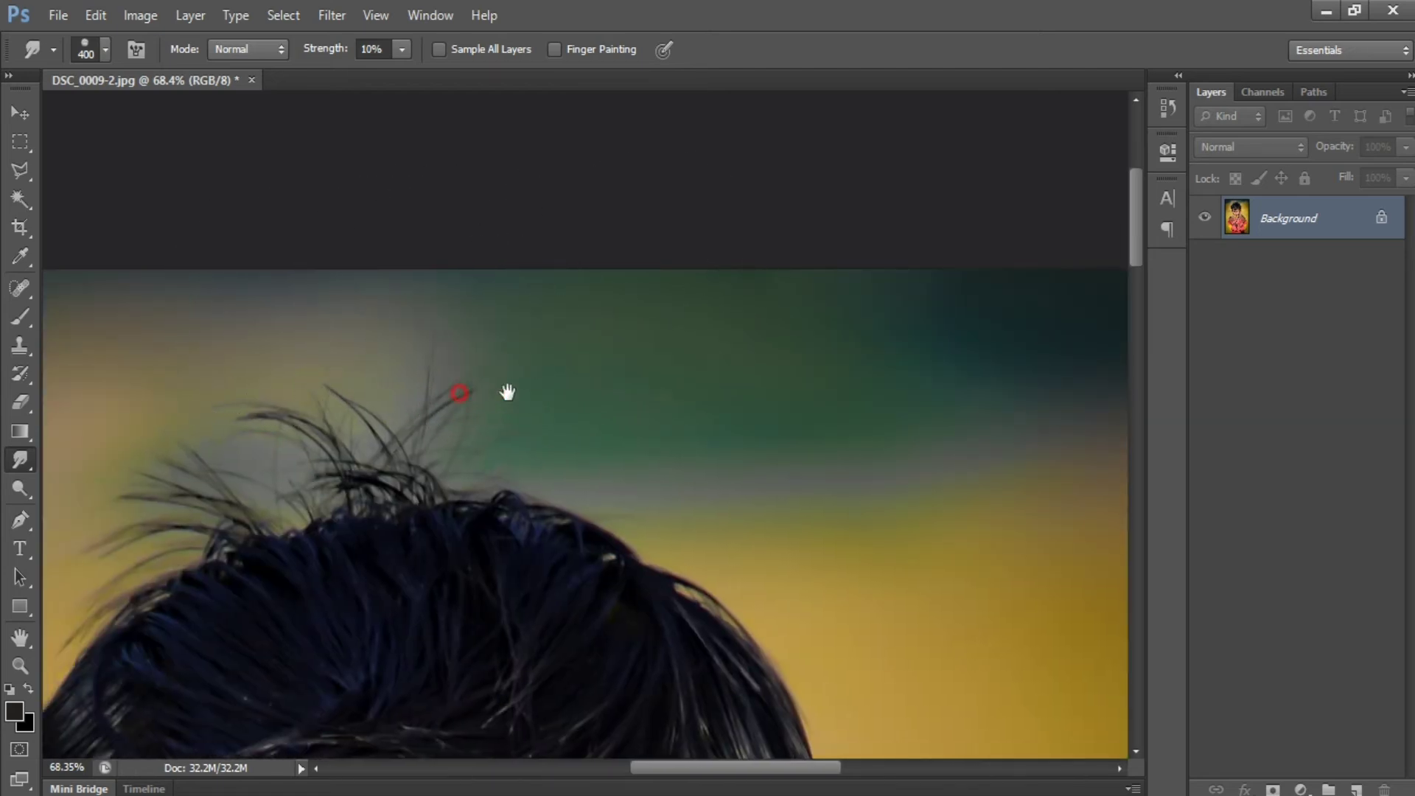
drag(149, 520, 733, 449)
drag(613, 512, 738, 518)
drag(231, 252, 384, 255)
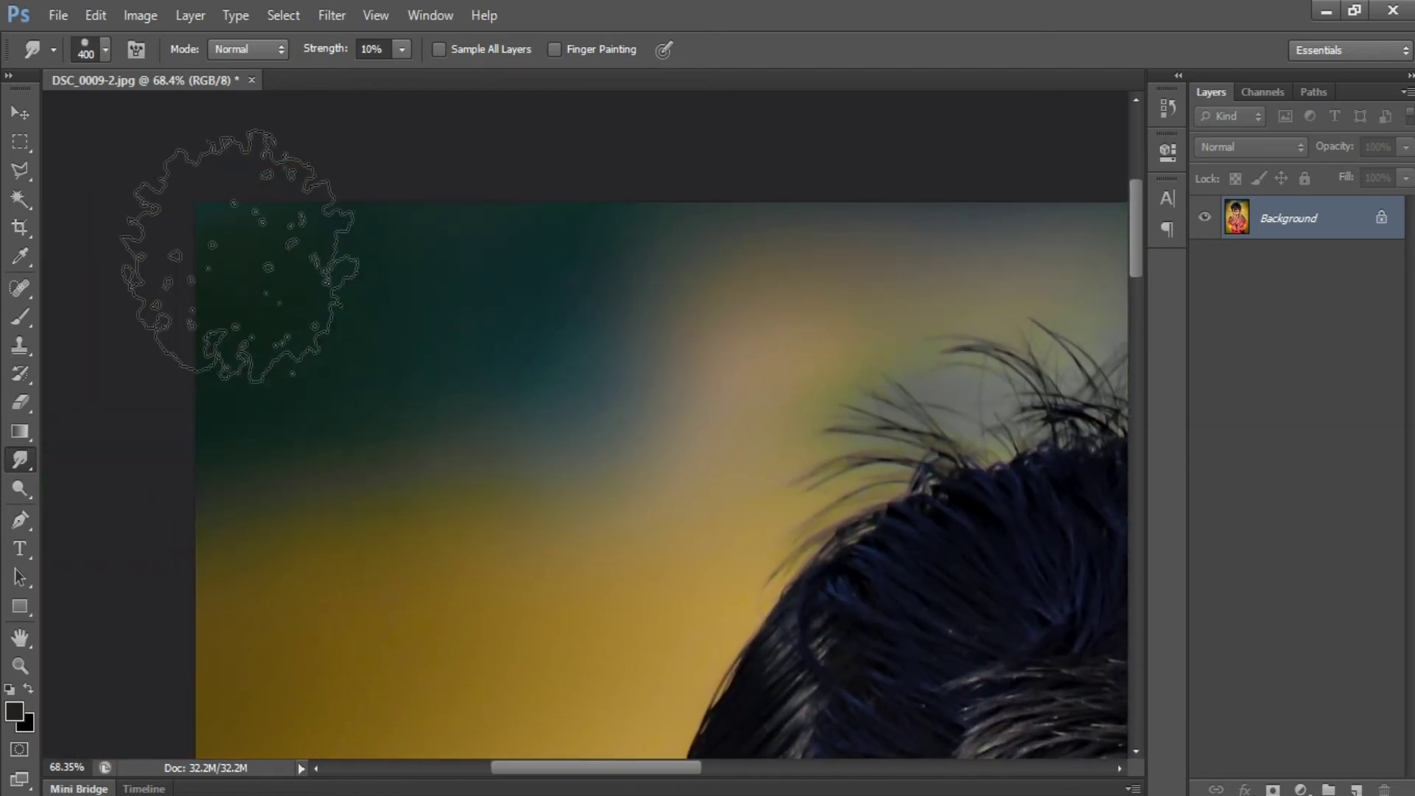
mouse_move(233, 192)
mouse_down()
mouse_move(329, 261)
mouse_move(211, 268)
mouse_move(445, 263)
mouse_up()
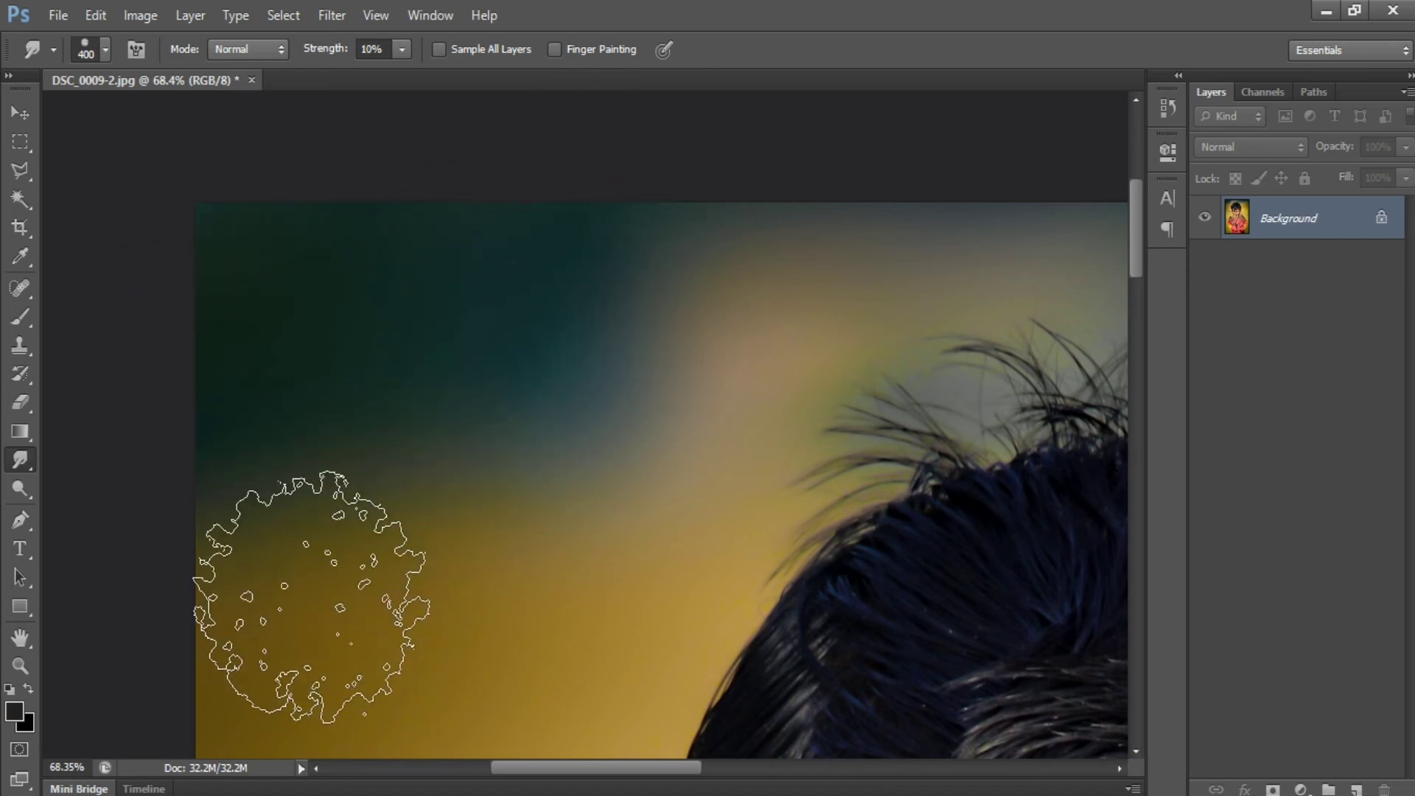
Check the whole photo with its smoothed background and save DSC_0009-2.jpg
click(20, 114)
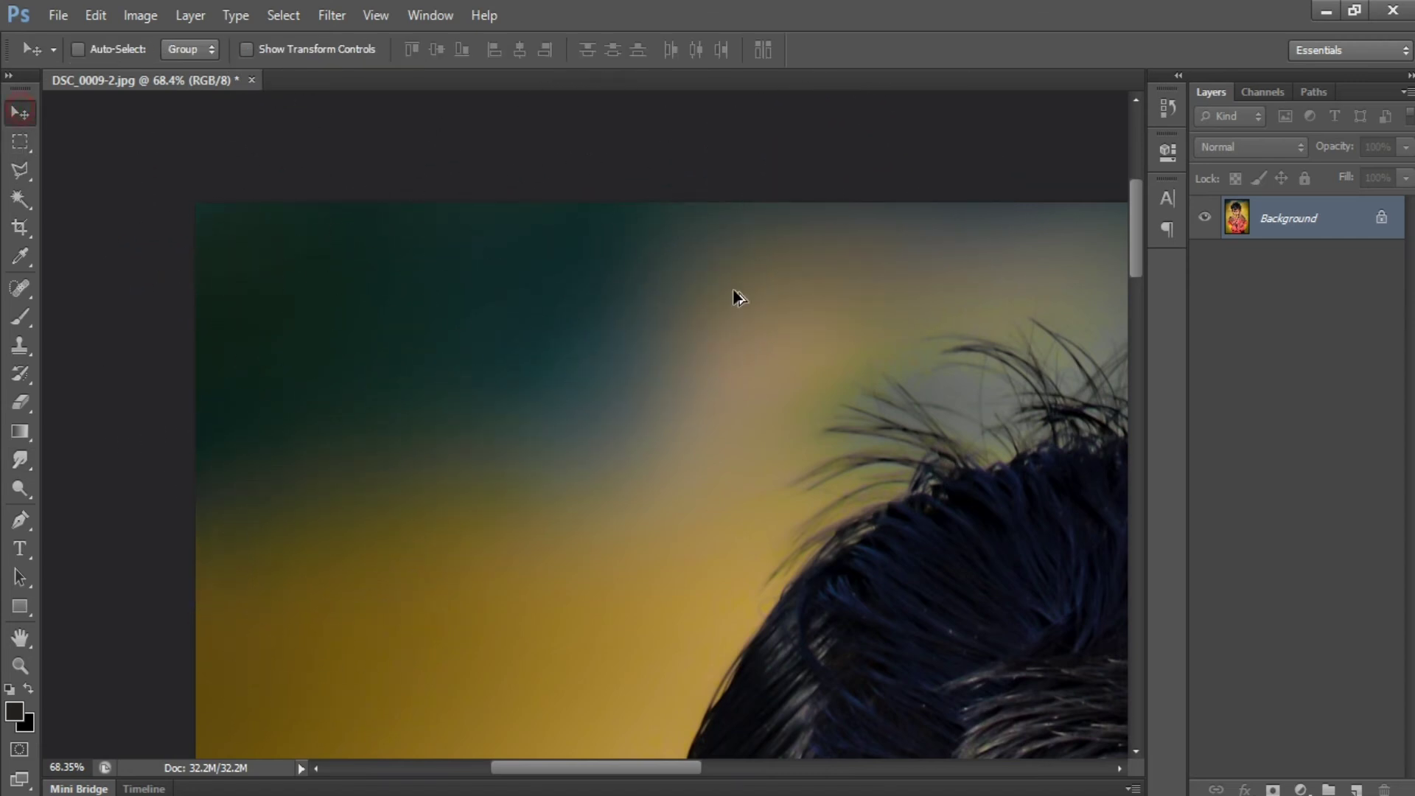
scroll(852, 332, down, 6)
scroll(697, 329, up, 3)
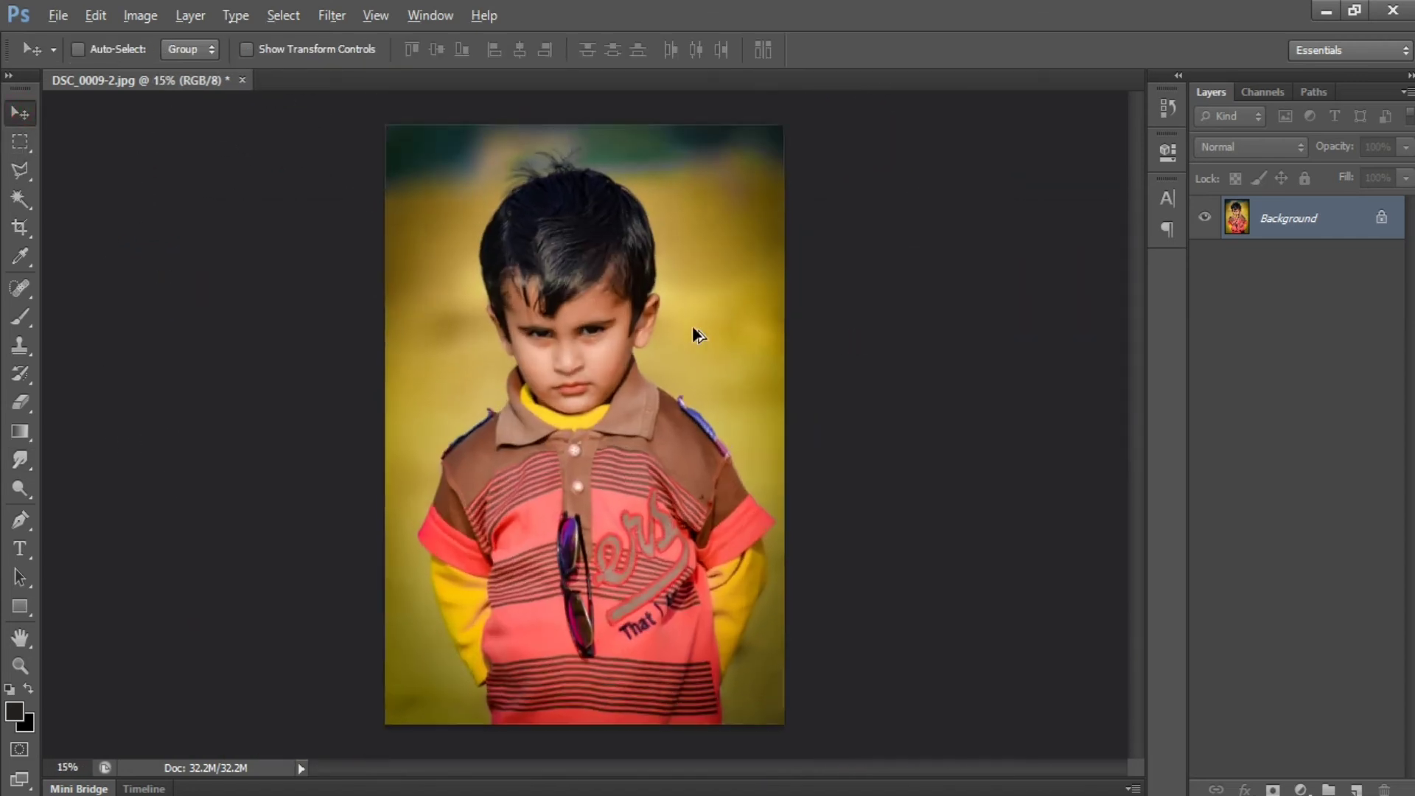
scroll(686, 363, down, 2)
key(ctrl+s)
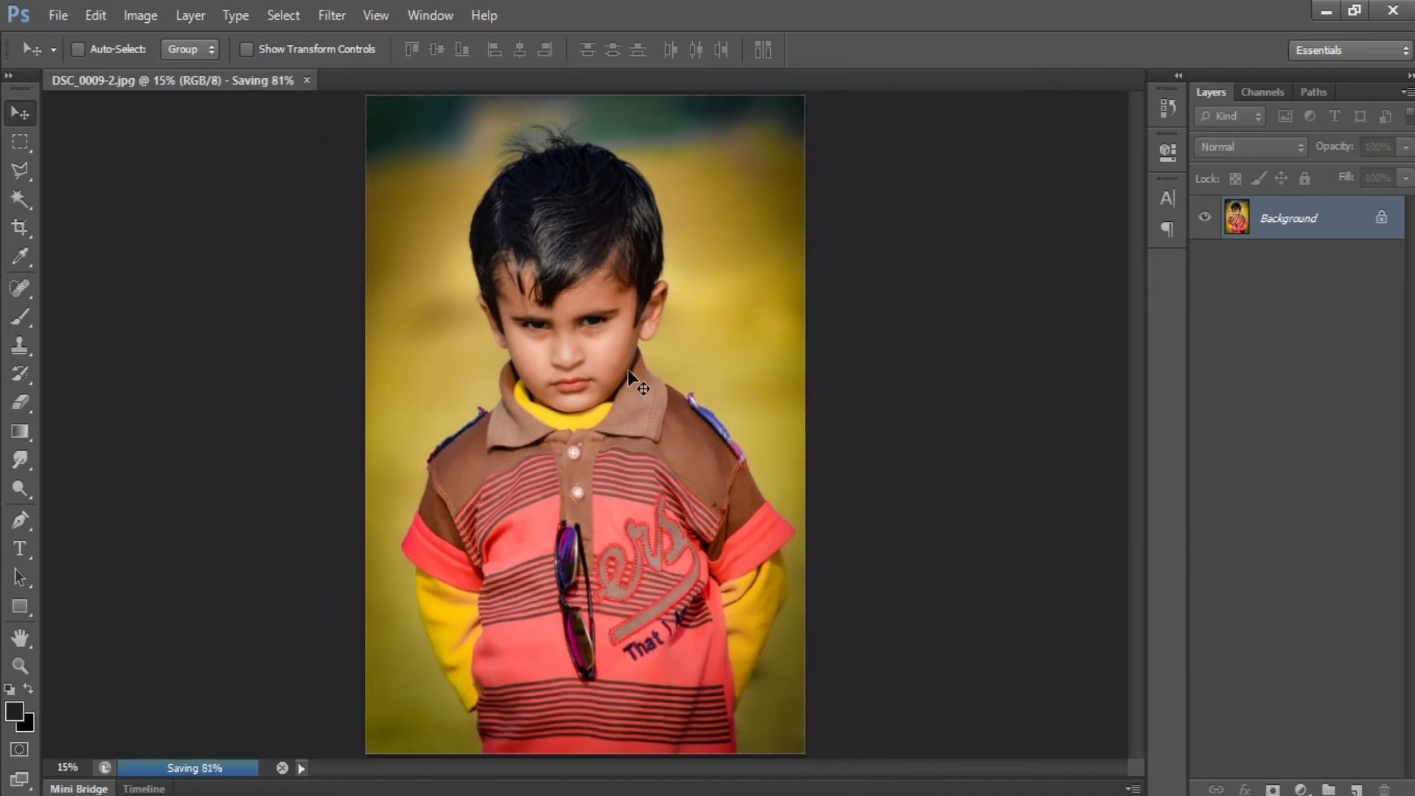
Open the Athentech Imaging Perfectly Clear filter and enable the Skin Tone correction at 100
click(328, 15)
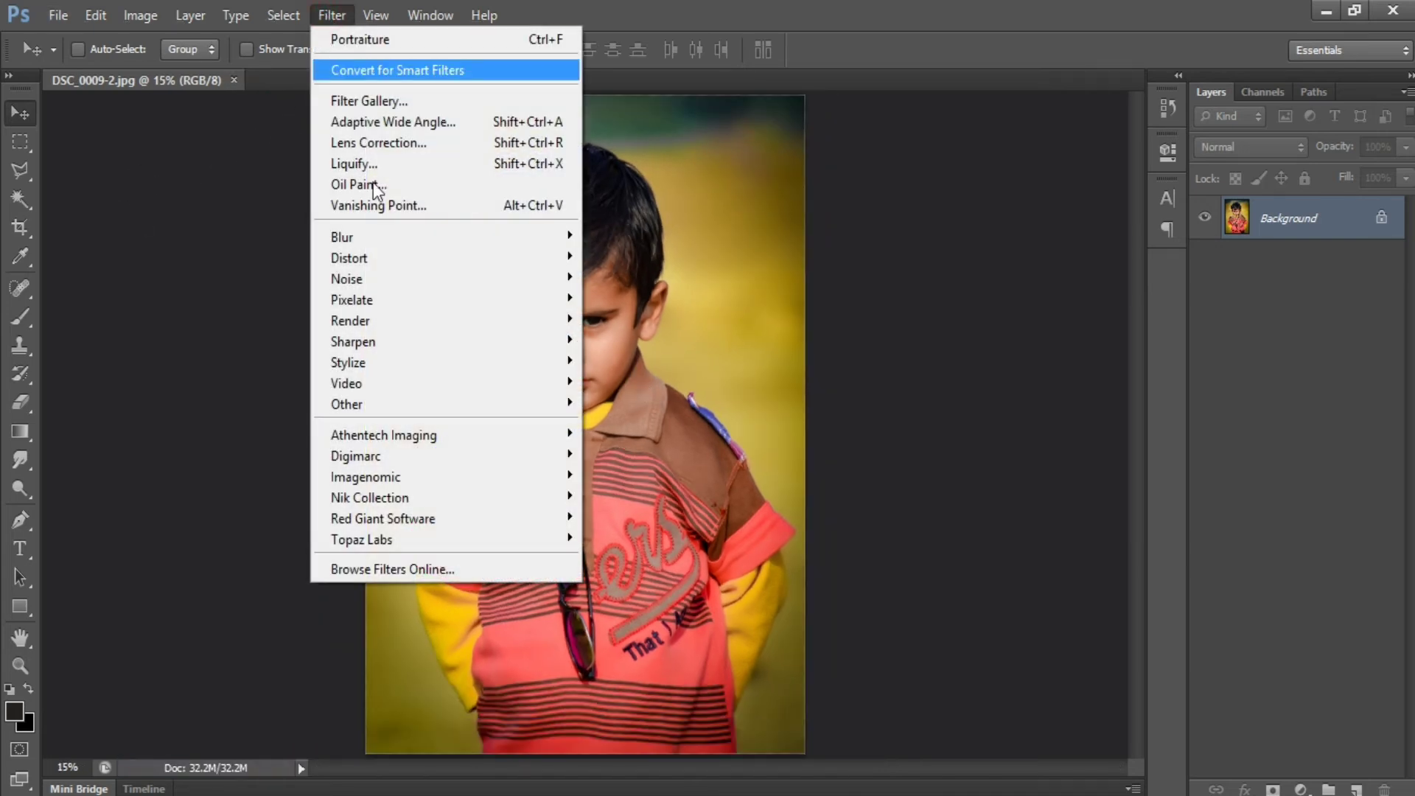
click(419, 437)
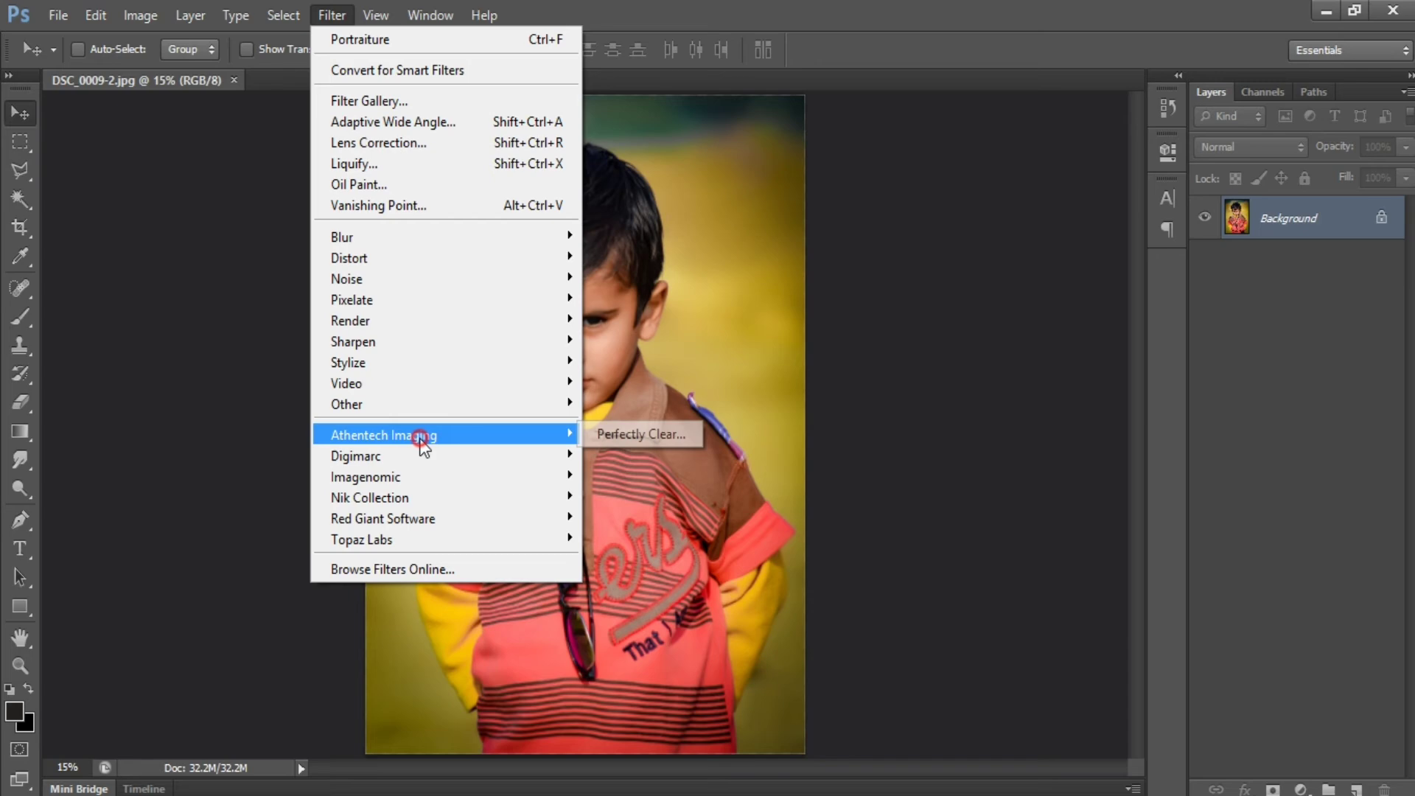
click(667, 435)
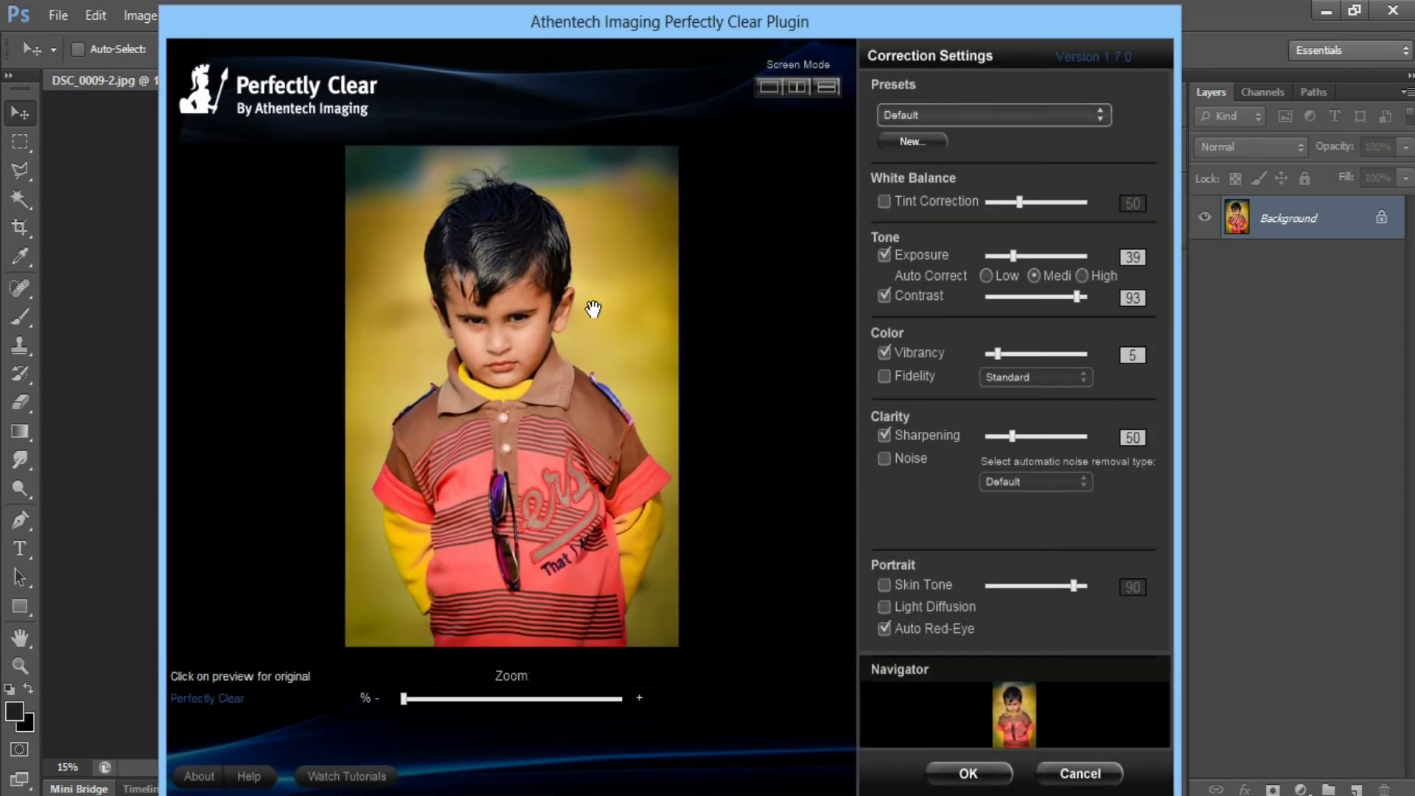
click(885, 585)
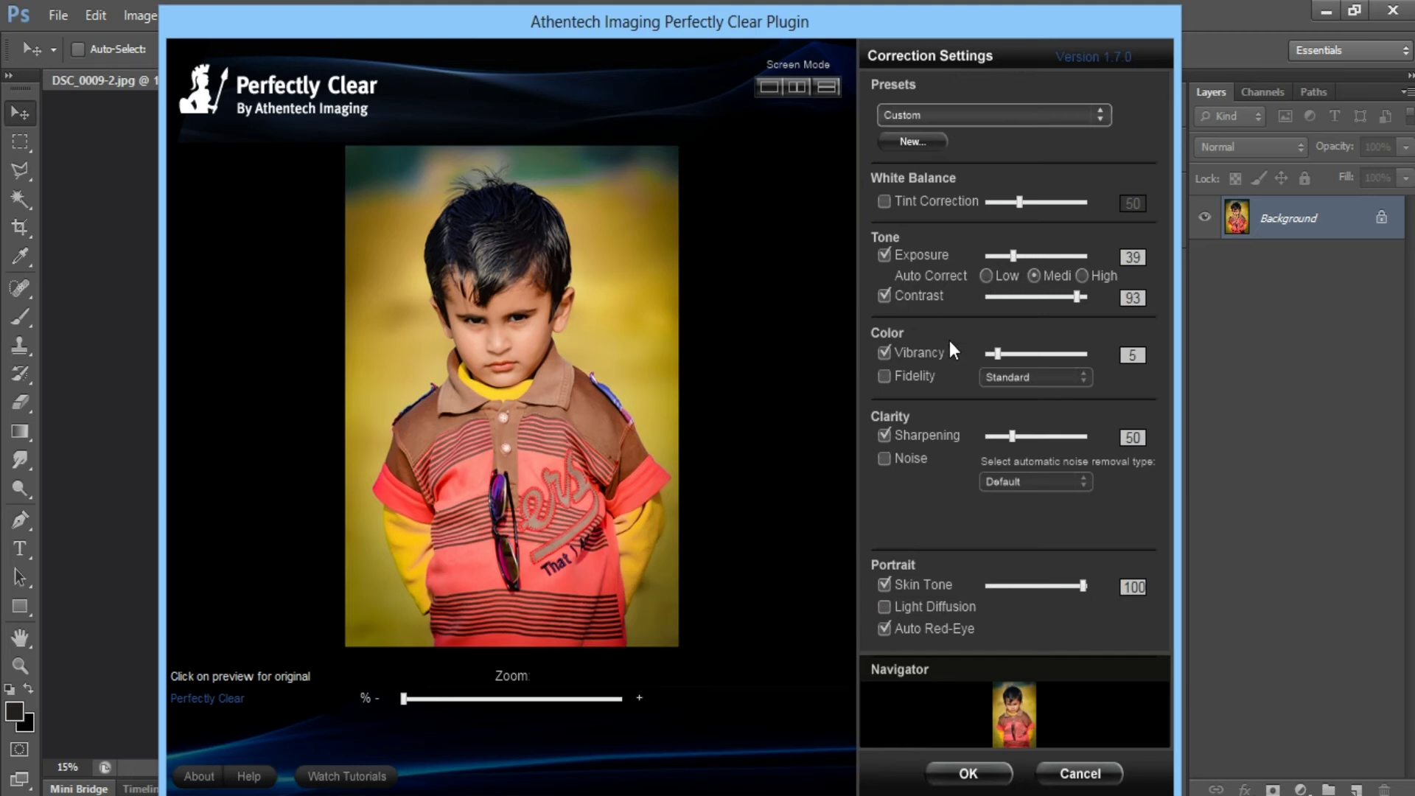
Set the Vibrancy correction to 34 and enable Light Diffusion for the portrait
drag(1005, 355, 1055, 355)
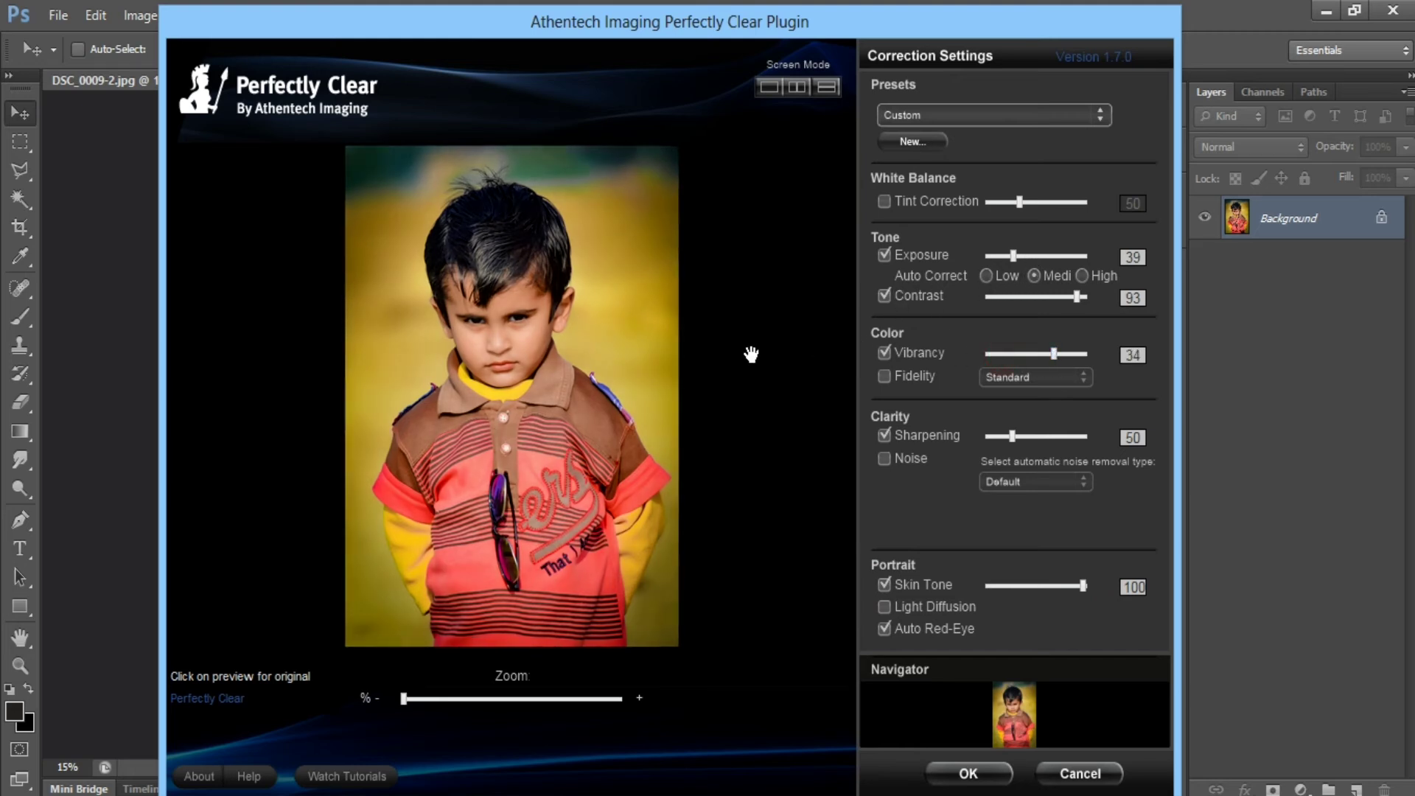
click(669, 363)
click(884, 607)
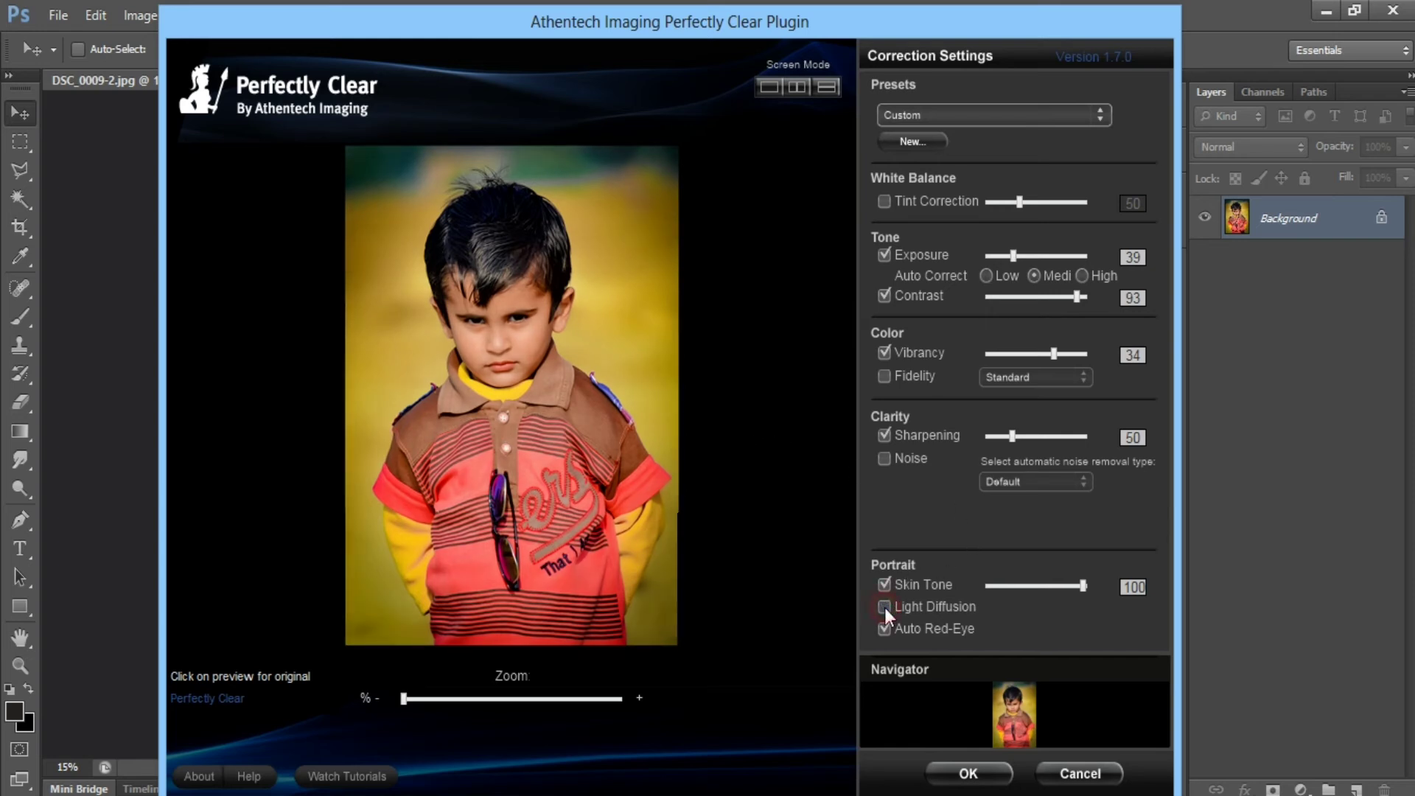
click(883, 606)
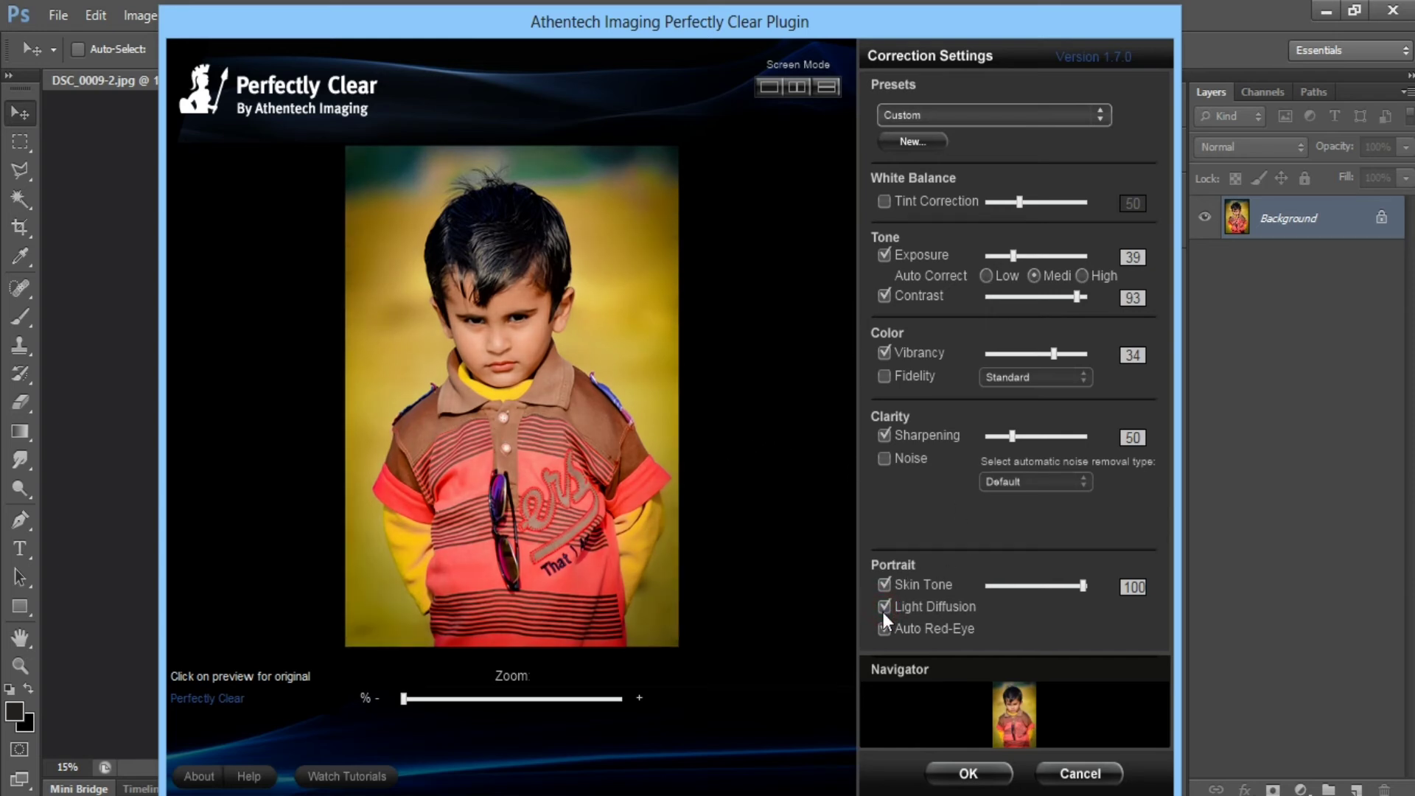
Enable the Fidelity correction with the Vivid option and apply all corrections to the photo
click(887, 378)
click(994, 377)
click(1007, 417)
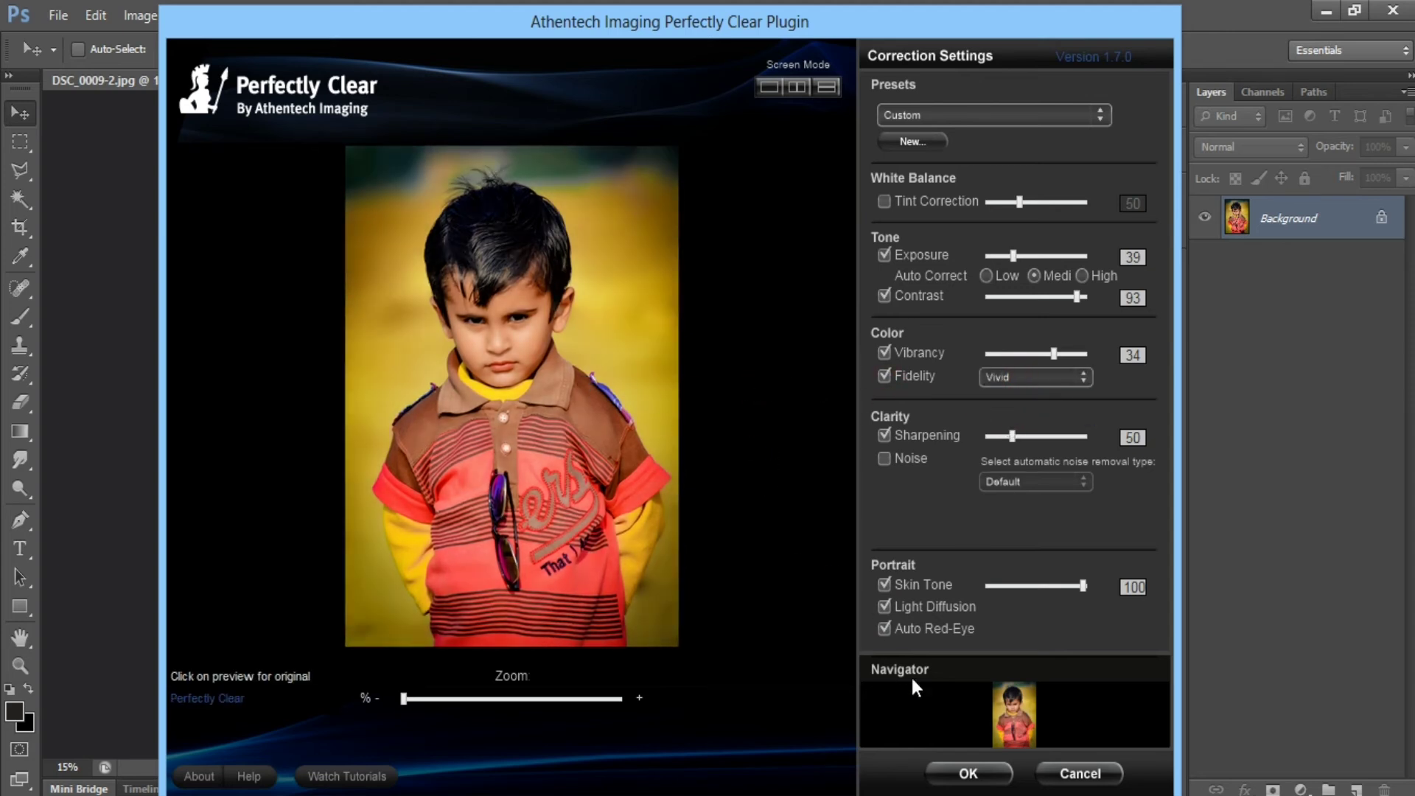
click(937, 781)
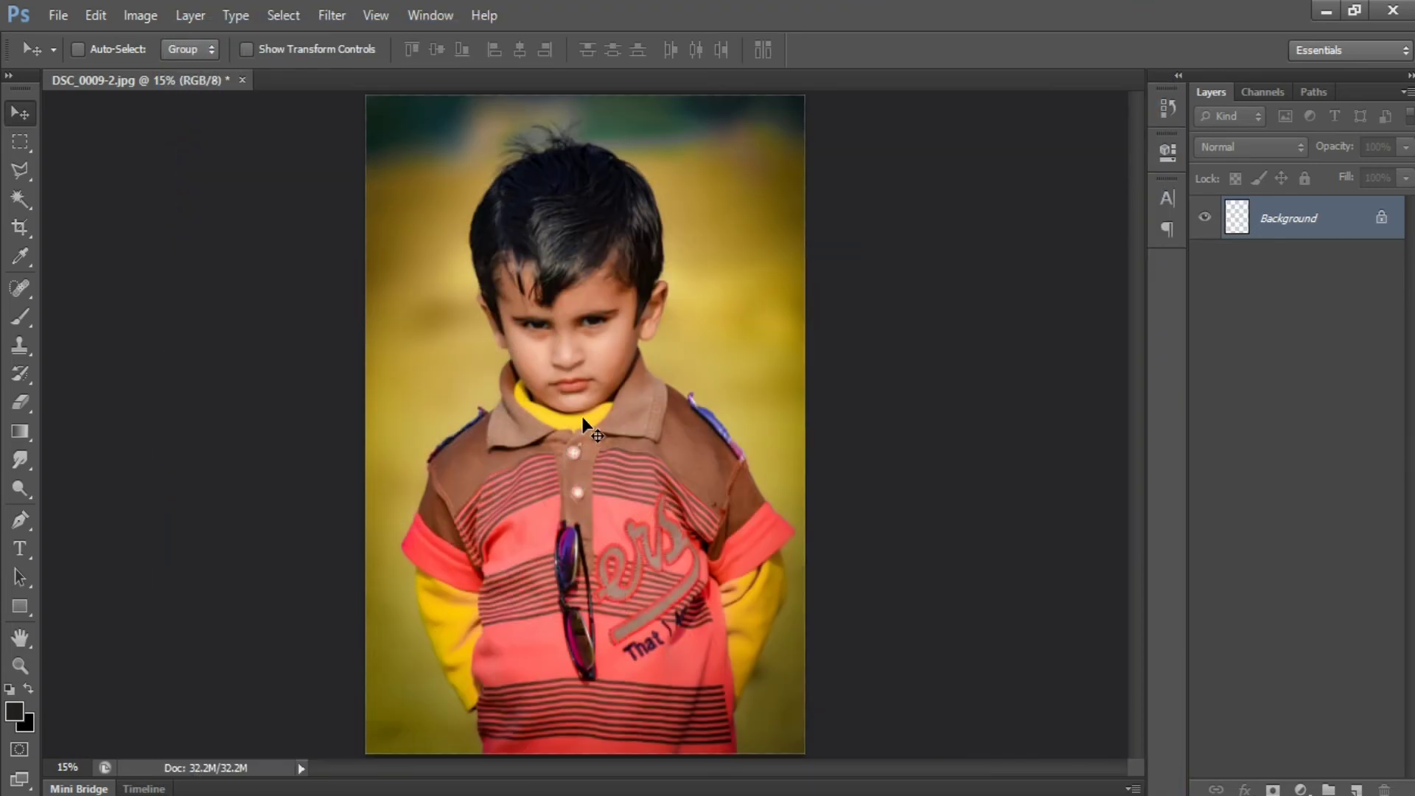
Check the corrected face and the whole photo, and save DSC_0009-2.jpg
scroll(554, 338, up, 3)
scroll(593, 281, down, 5)
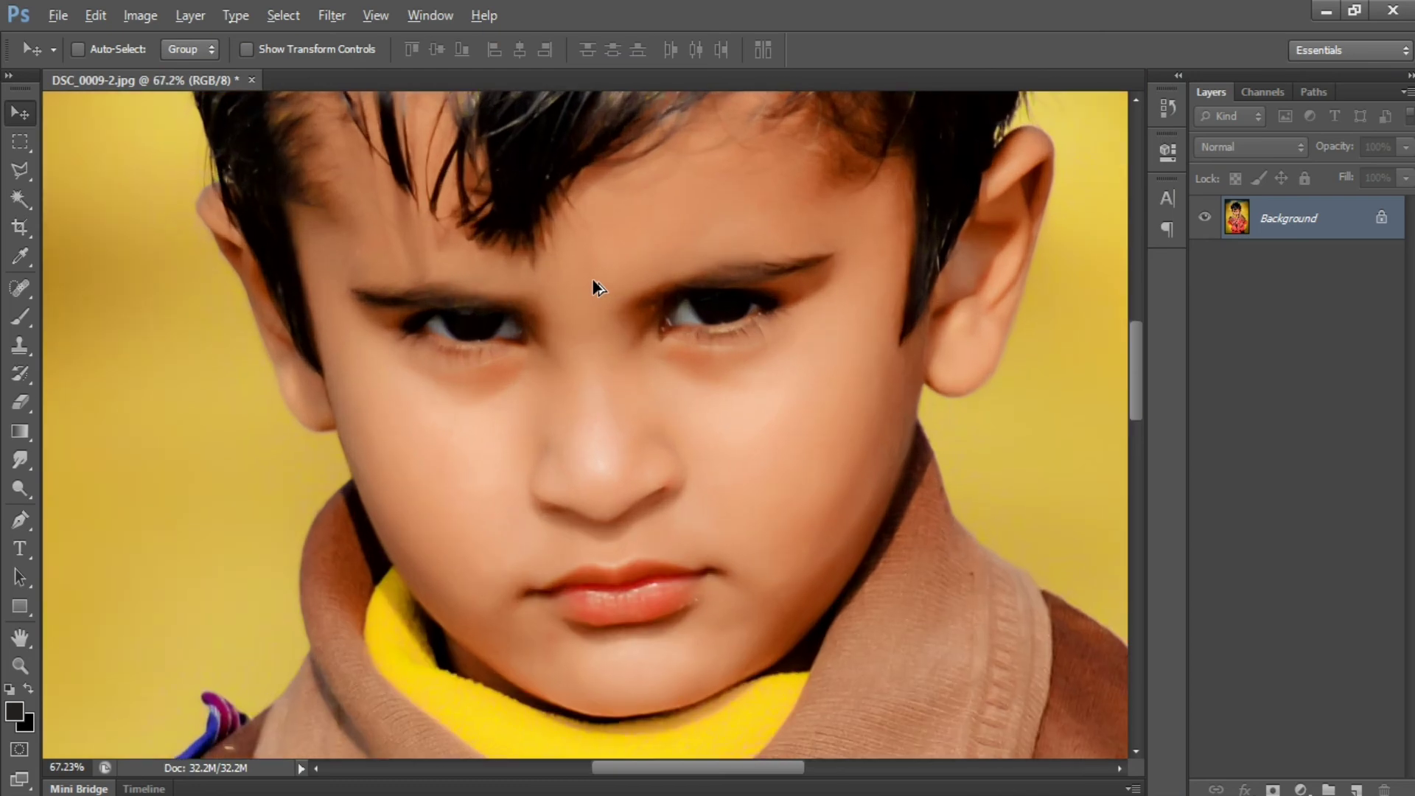
scroll(601, 282, up, 2)
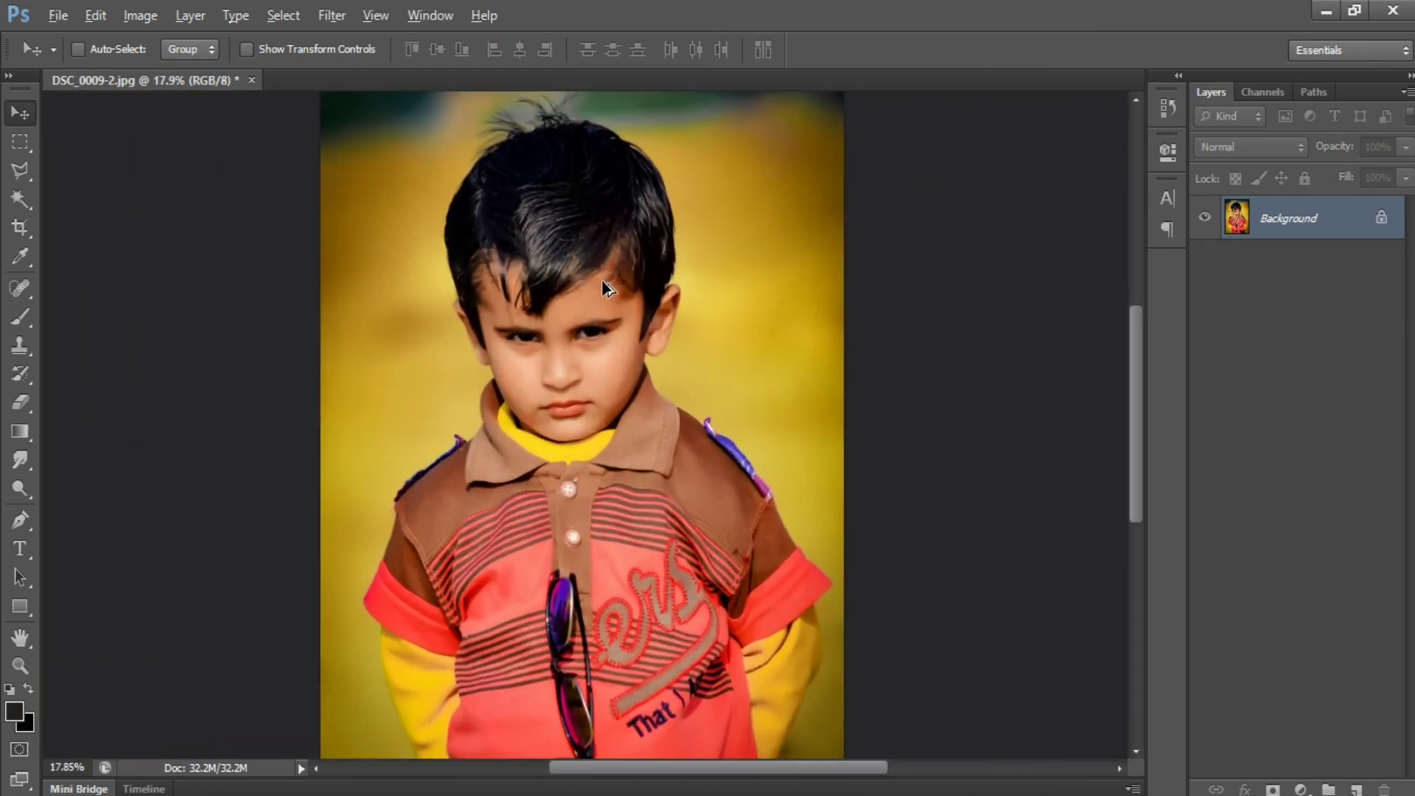
scroll(601, 281, down, 2)
key(ctrl+s)
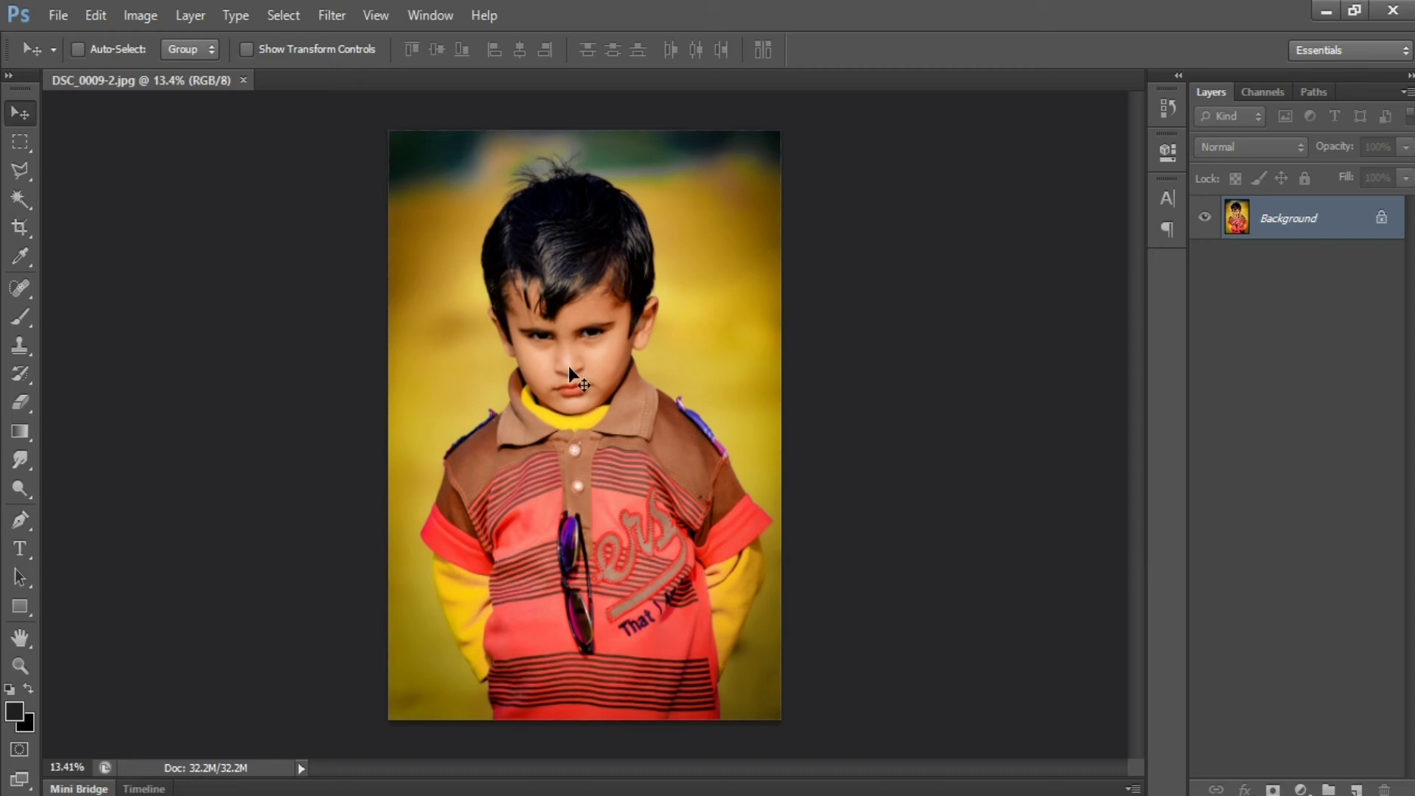
Select the whole photo with a rectangular marquee, try a centred dark stroke along its edge, and deselect
click(340, 13)
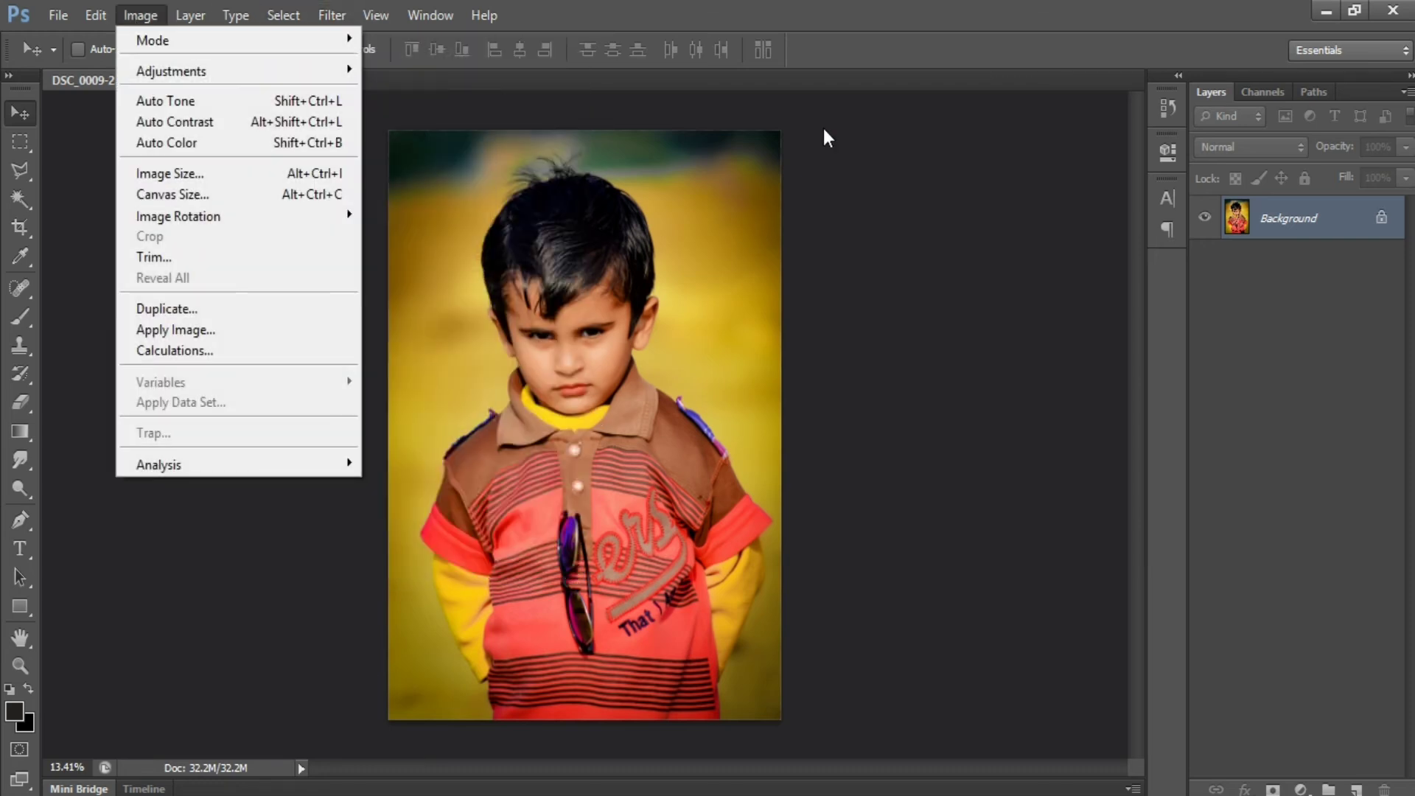
click(824, 131)
click(20, 141)
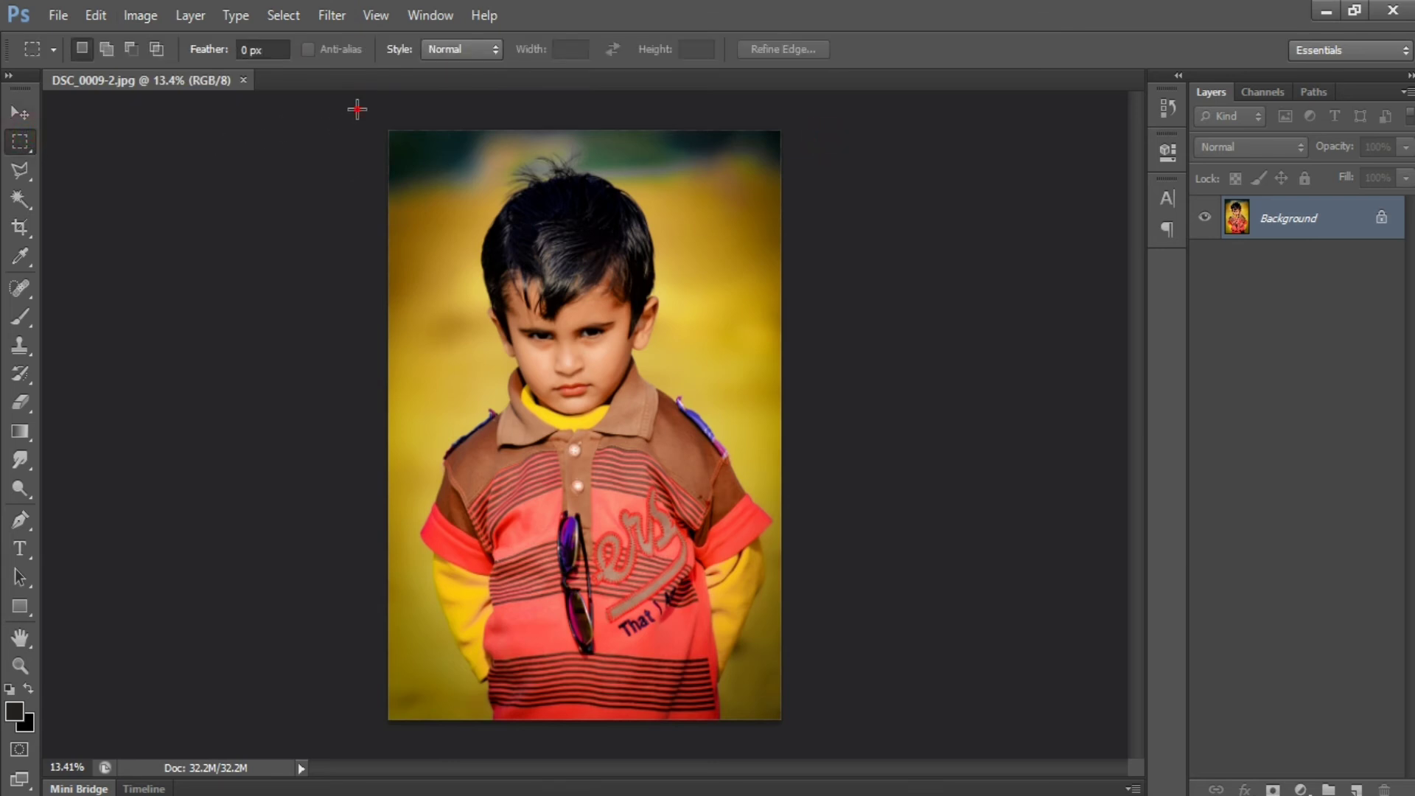
drag(356, 109, 888, 758)
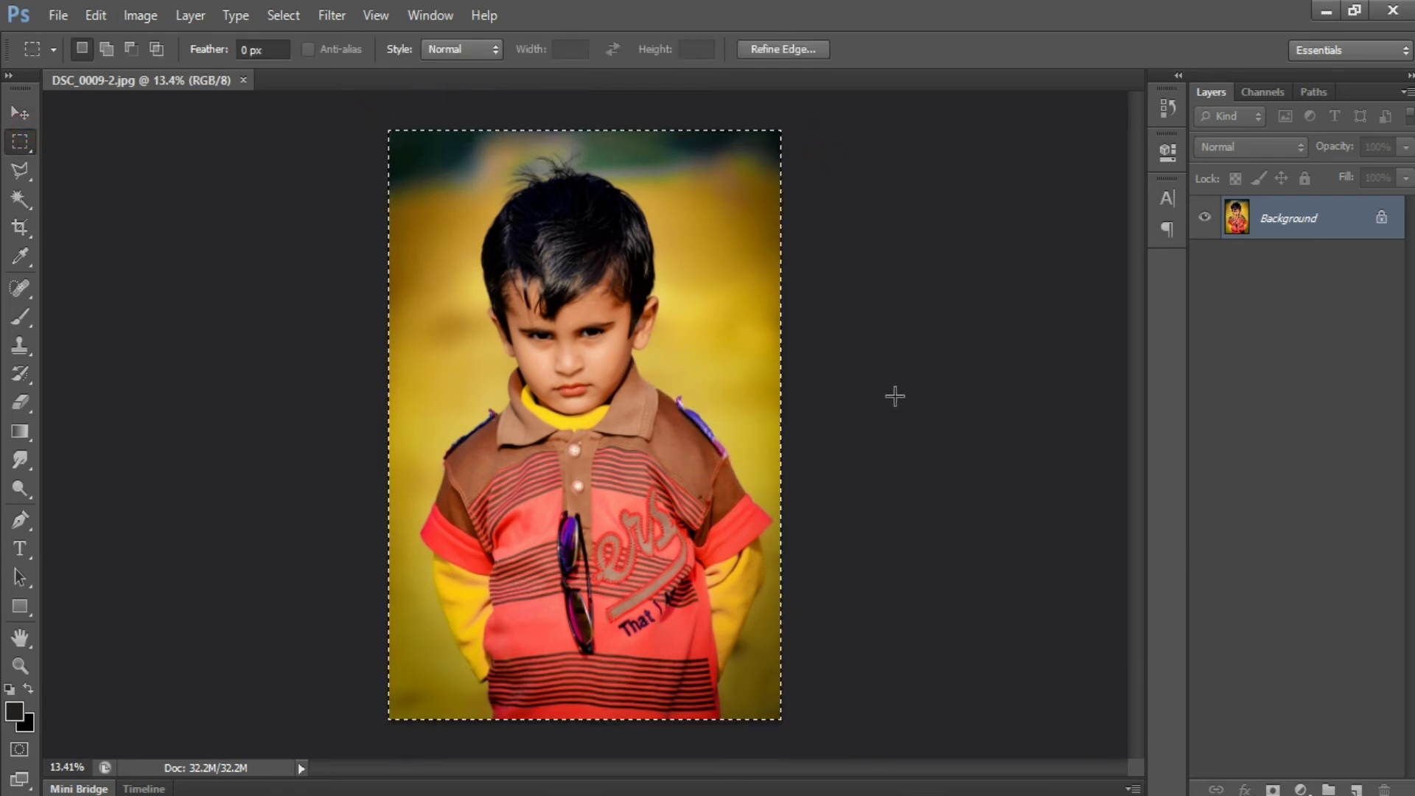
click(98, 25)
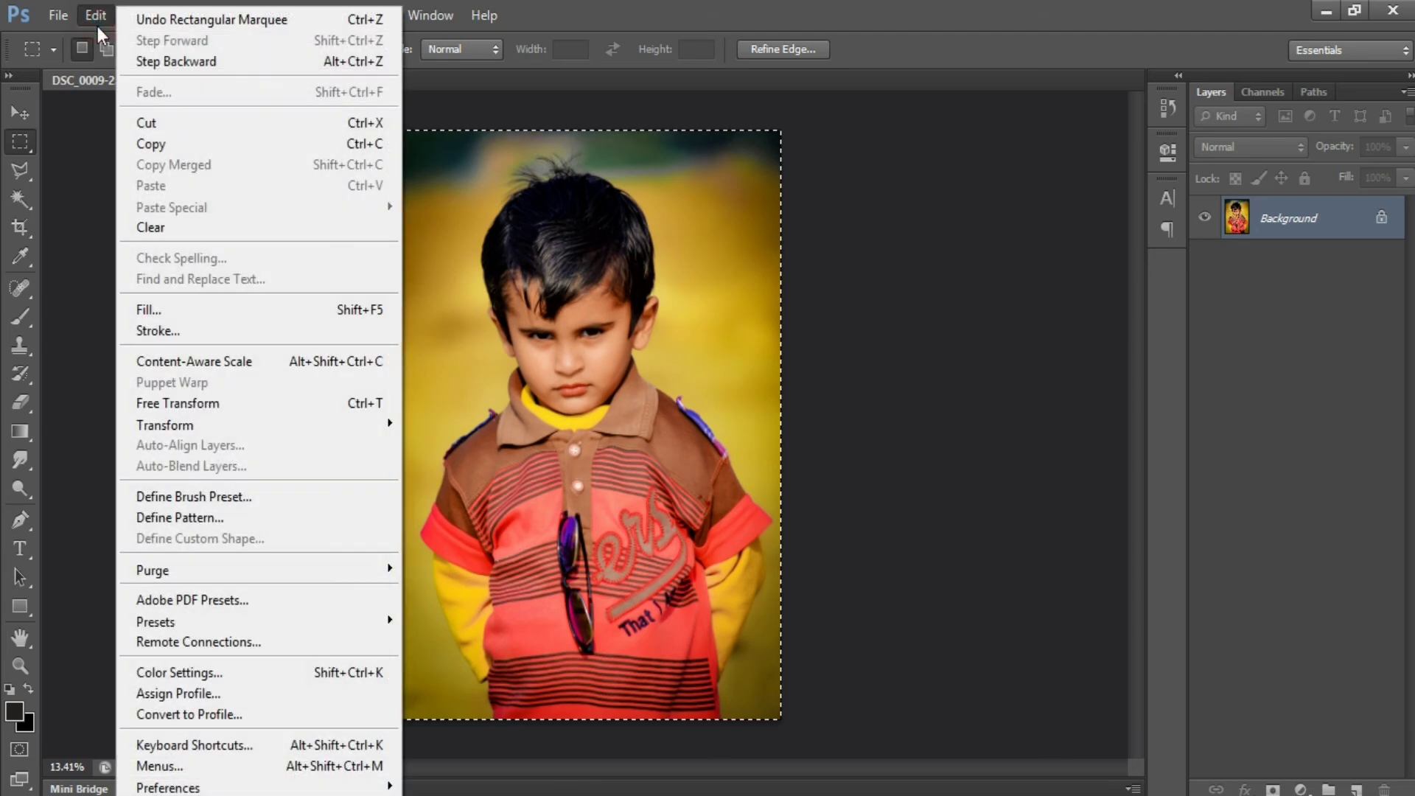
click(171, 330)
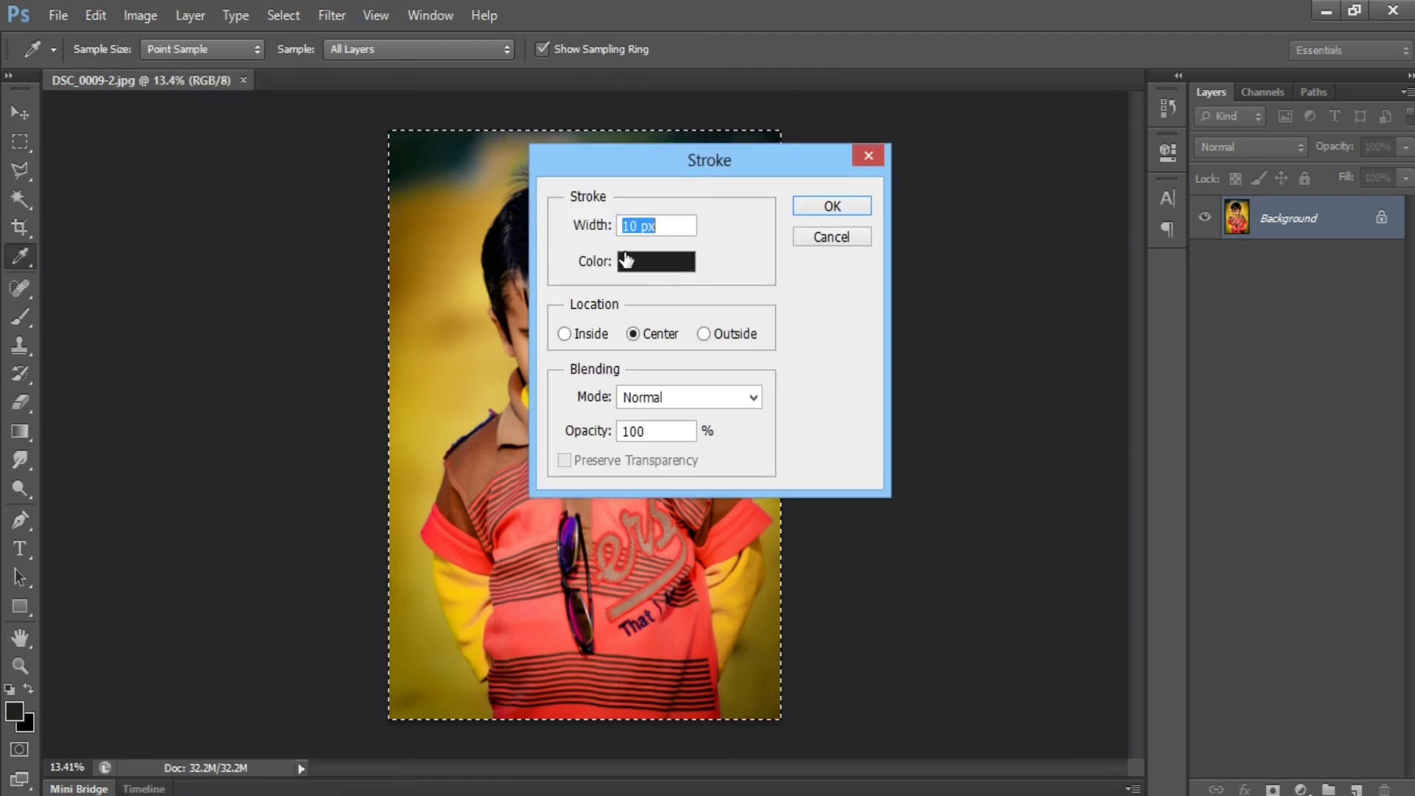
drag(700, 170, 916, 178)
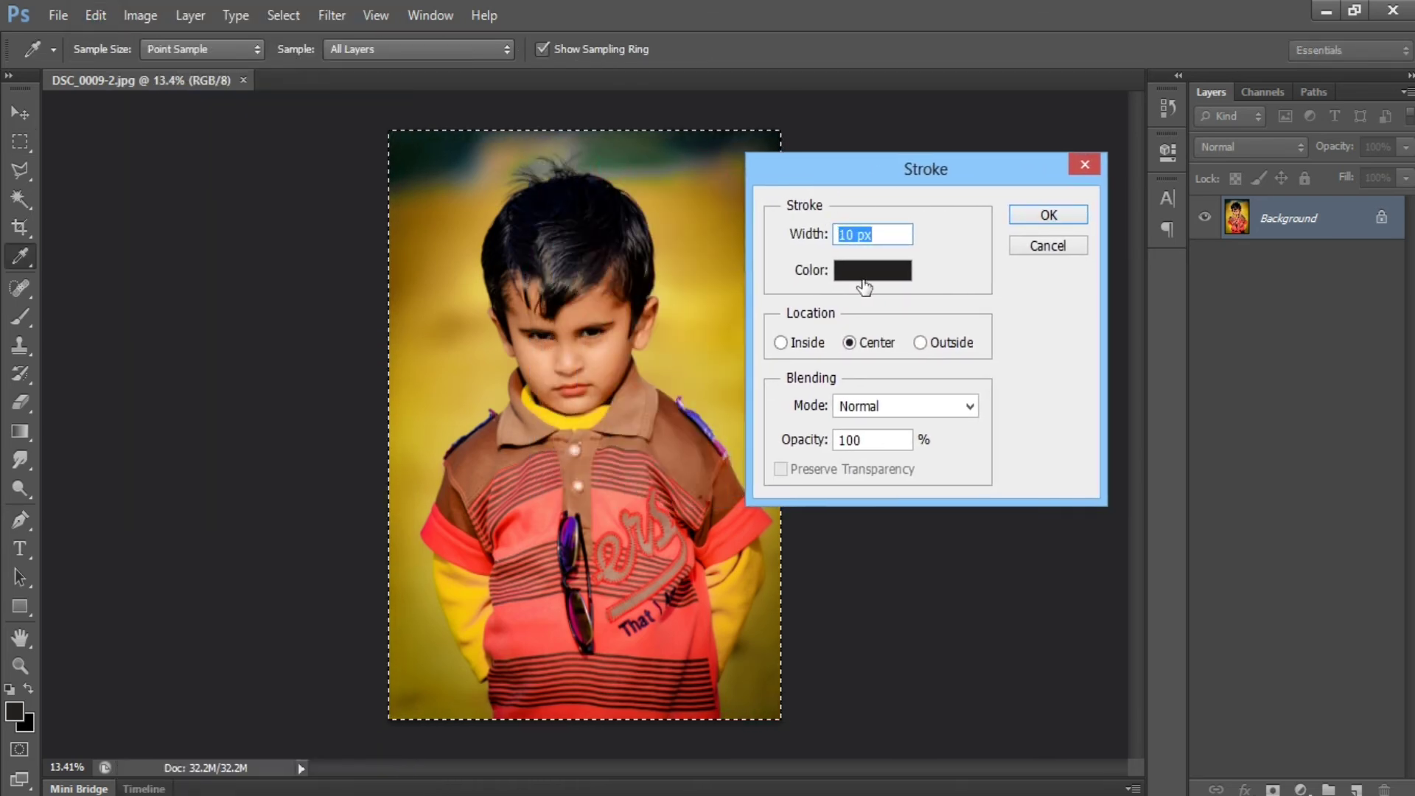
click(1039, 215)
key(m)
key(ctrl+d)
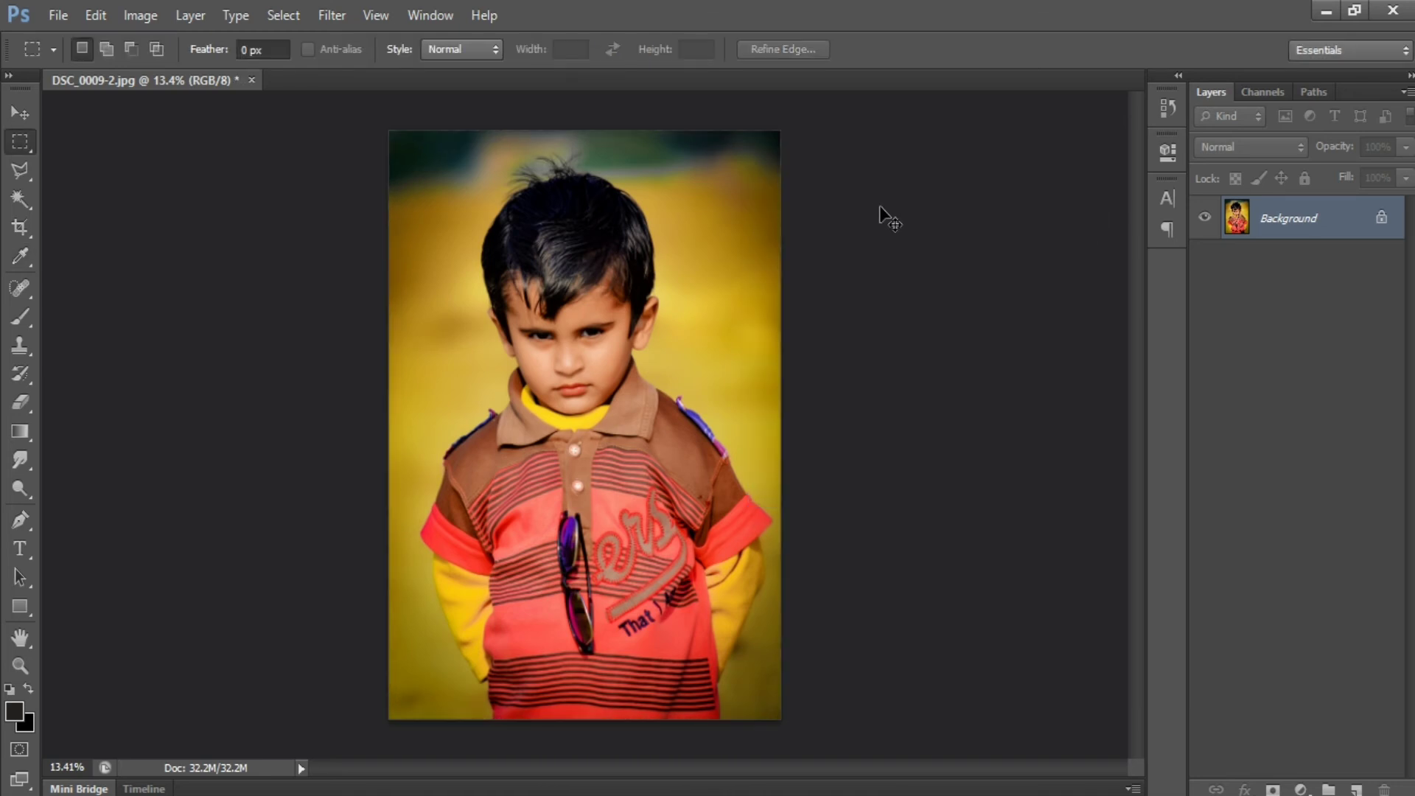
Try a centred 20 px dark stroke around the whole photo and inspect its lower-right edges without the selection
key(ctrl+a)
click(96, 16)
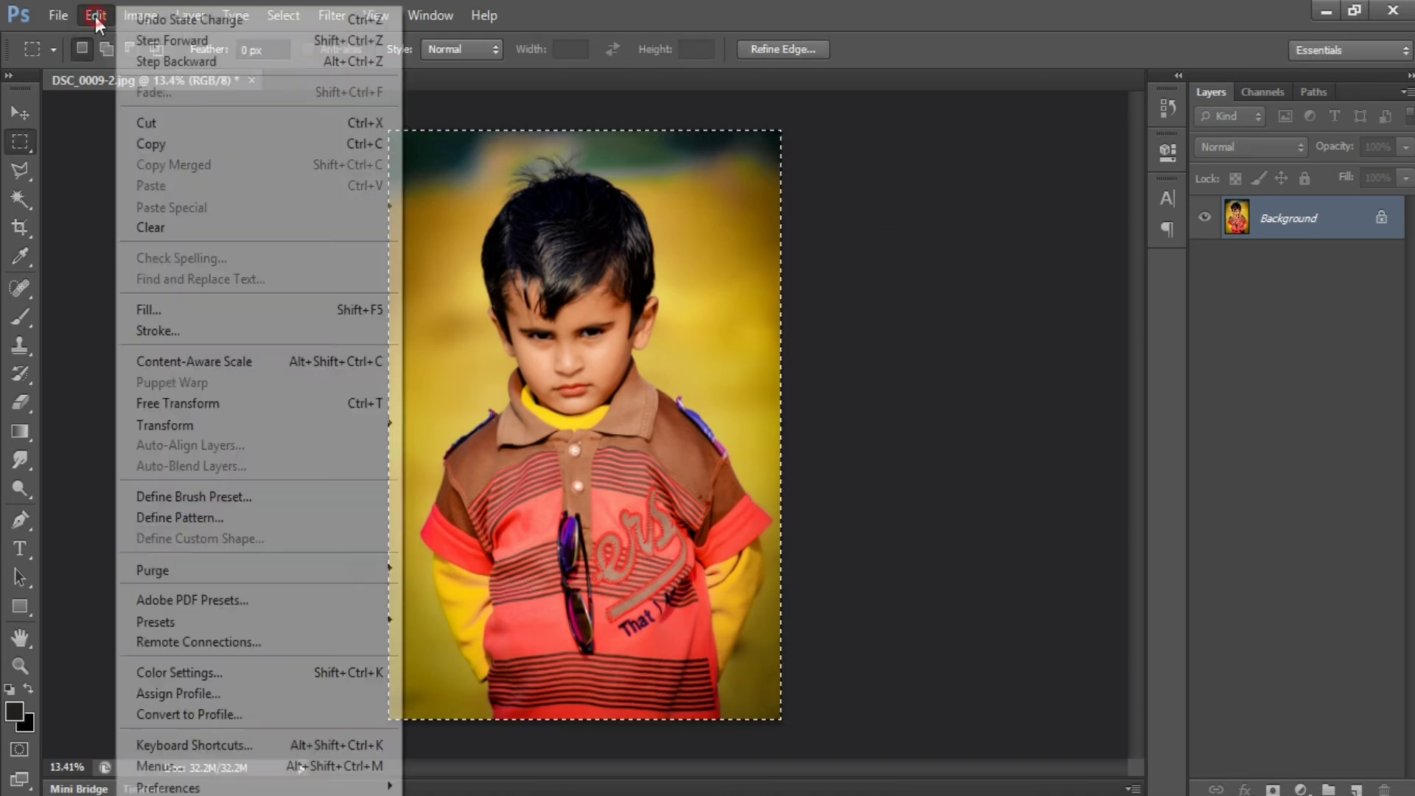
click(180, 331)
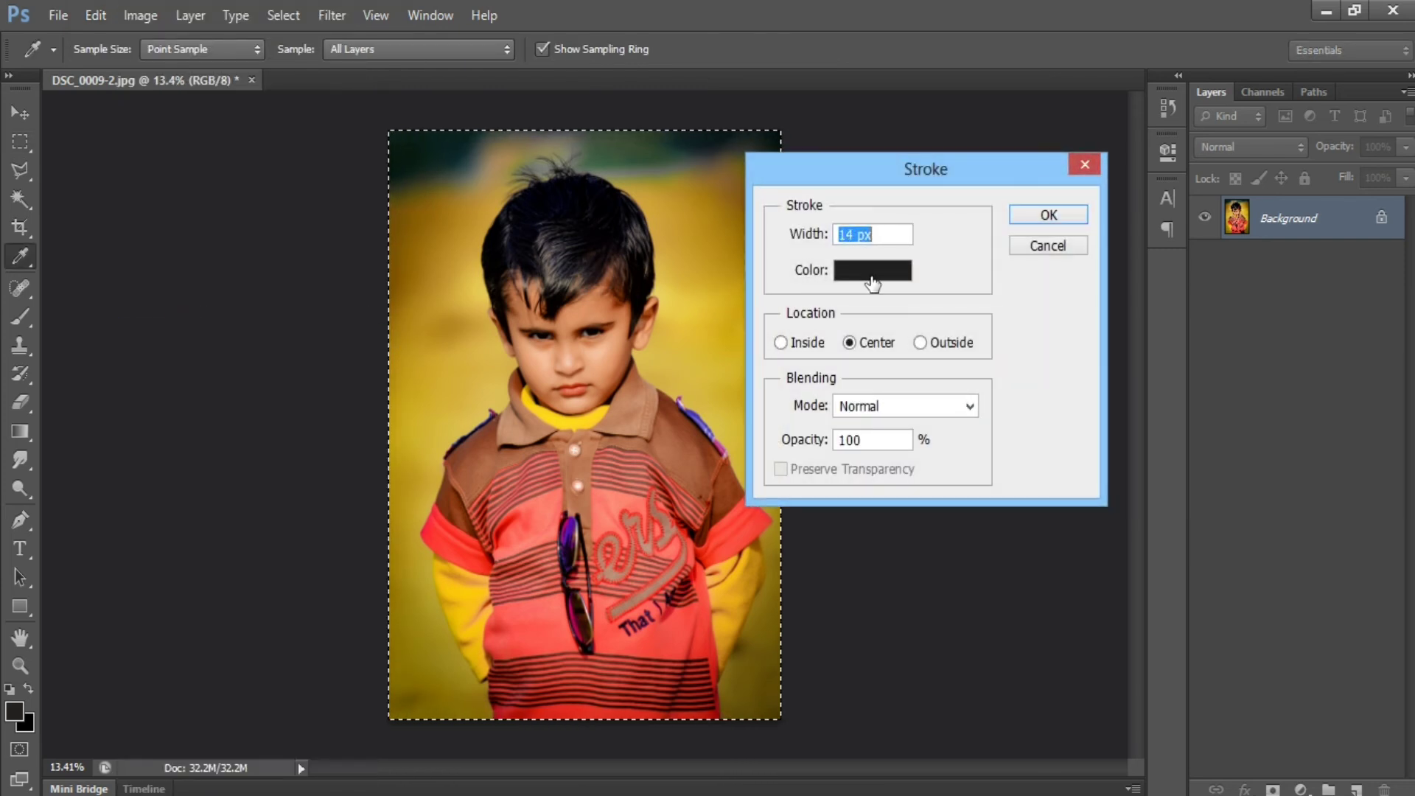
key(Up)
key(Up)
key(Up)
key(Up)
key(Up)
key(Up)
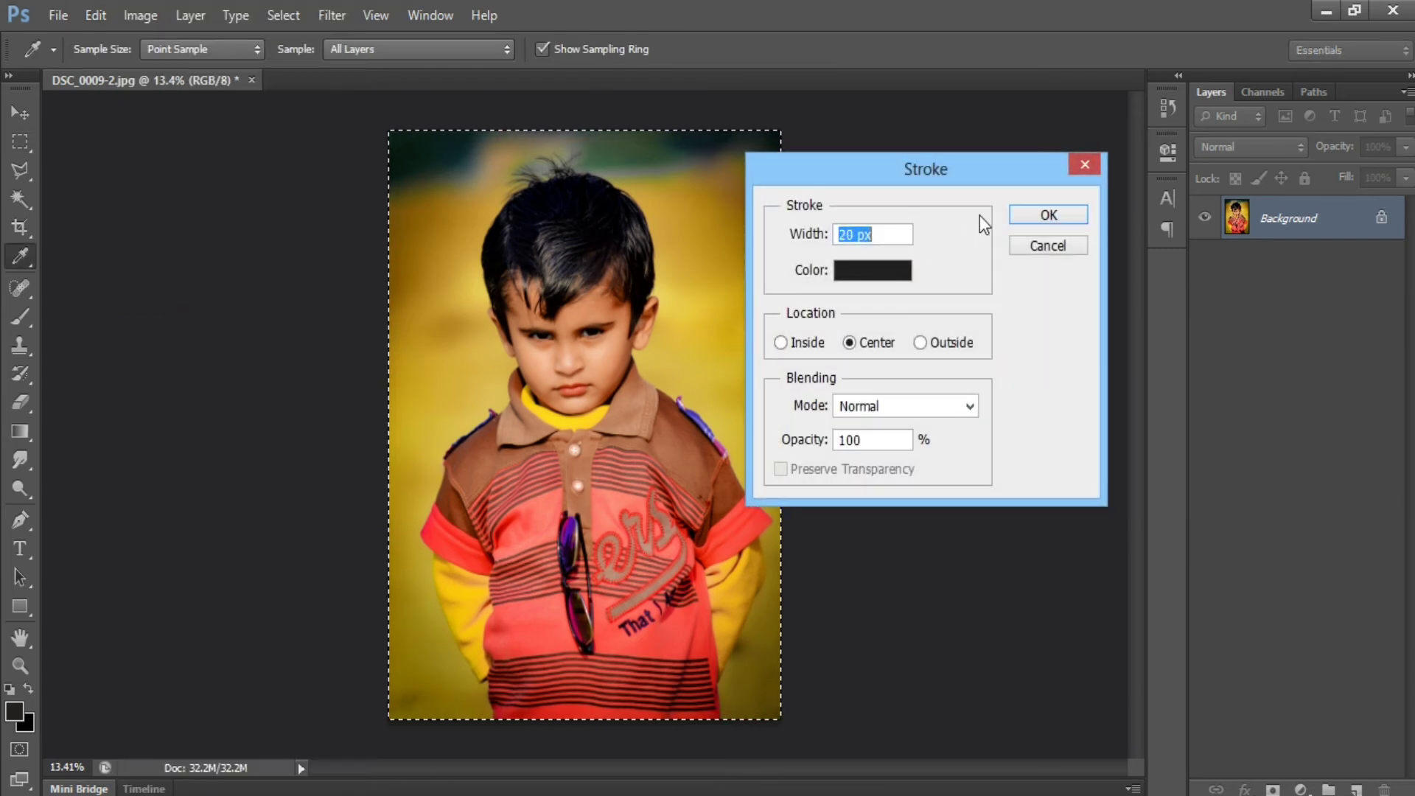
click(1023, 214)
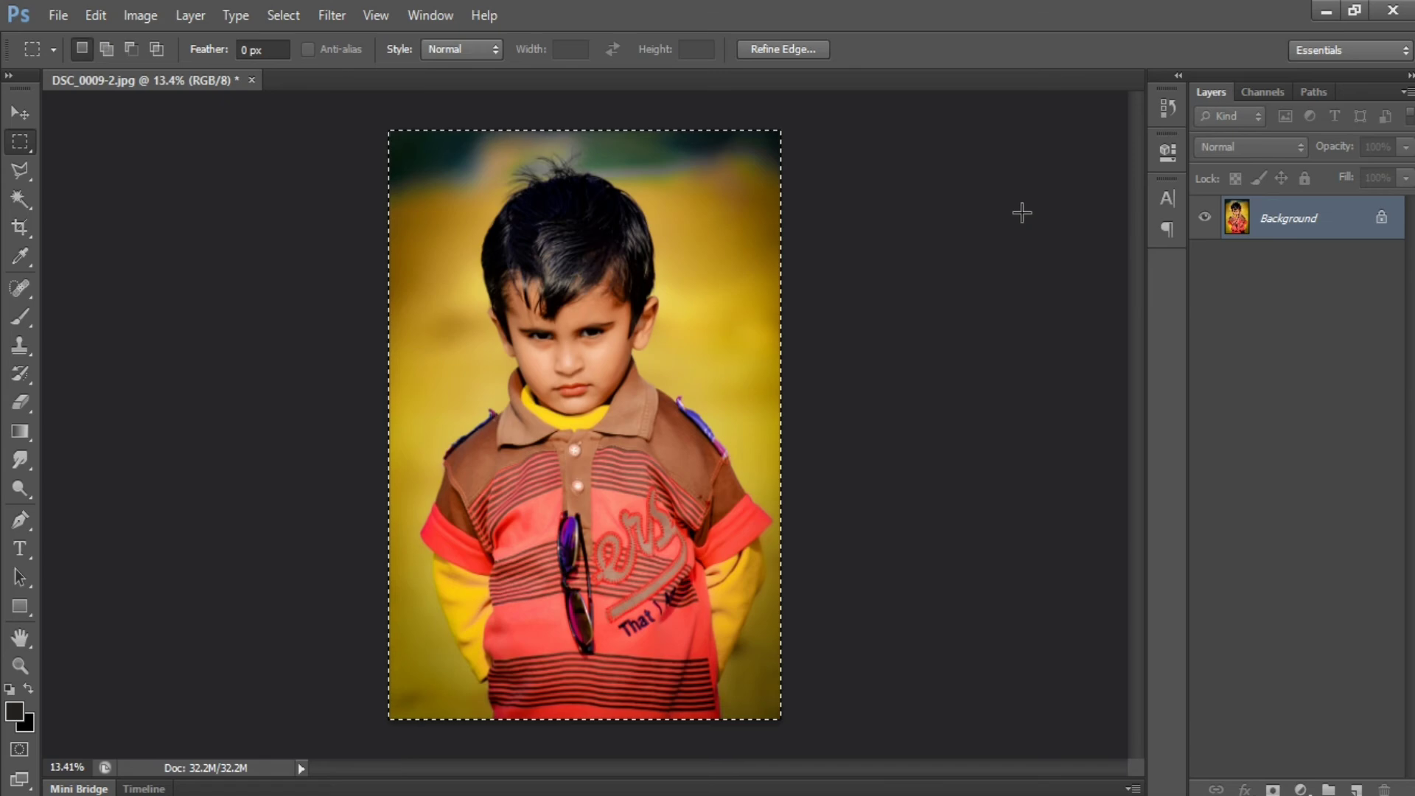
key(ctrl+d)
scroll(603, 424, up, 4)
drag(755, 534, 659, 293)
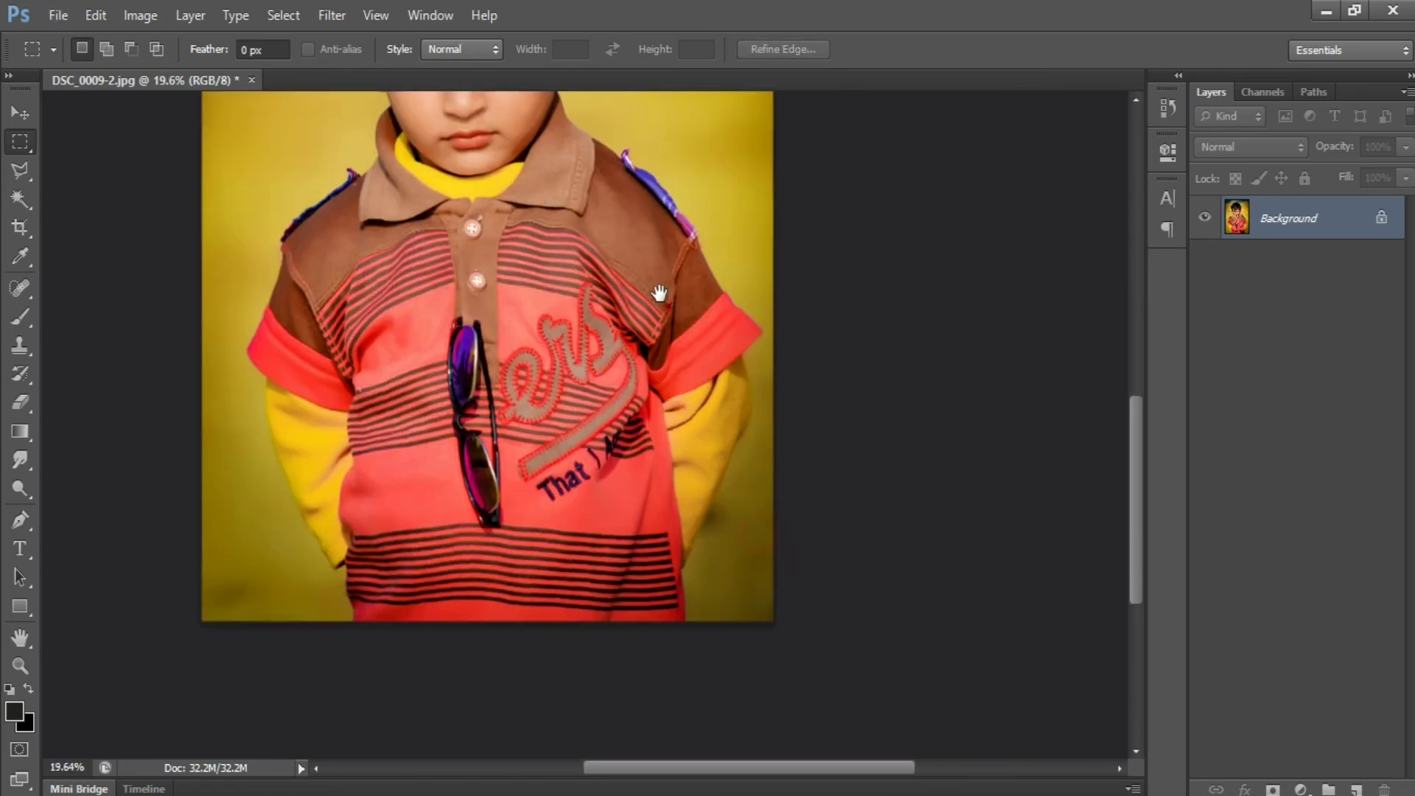
scroll(690, 410, up, 7)
drag(733, 476, 663, 301)
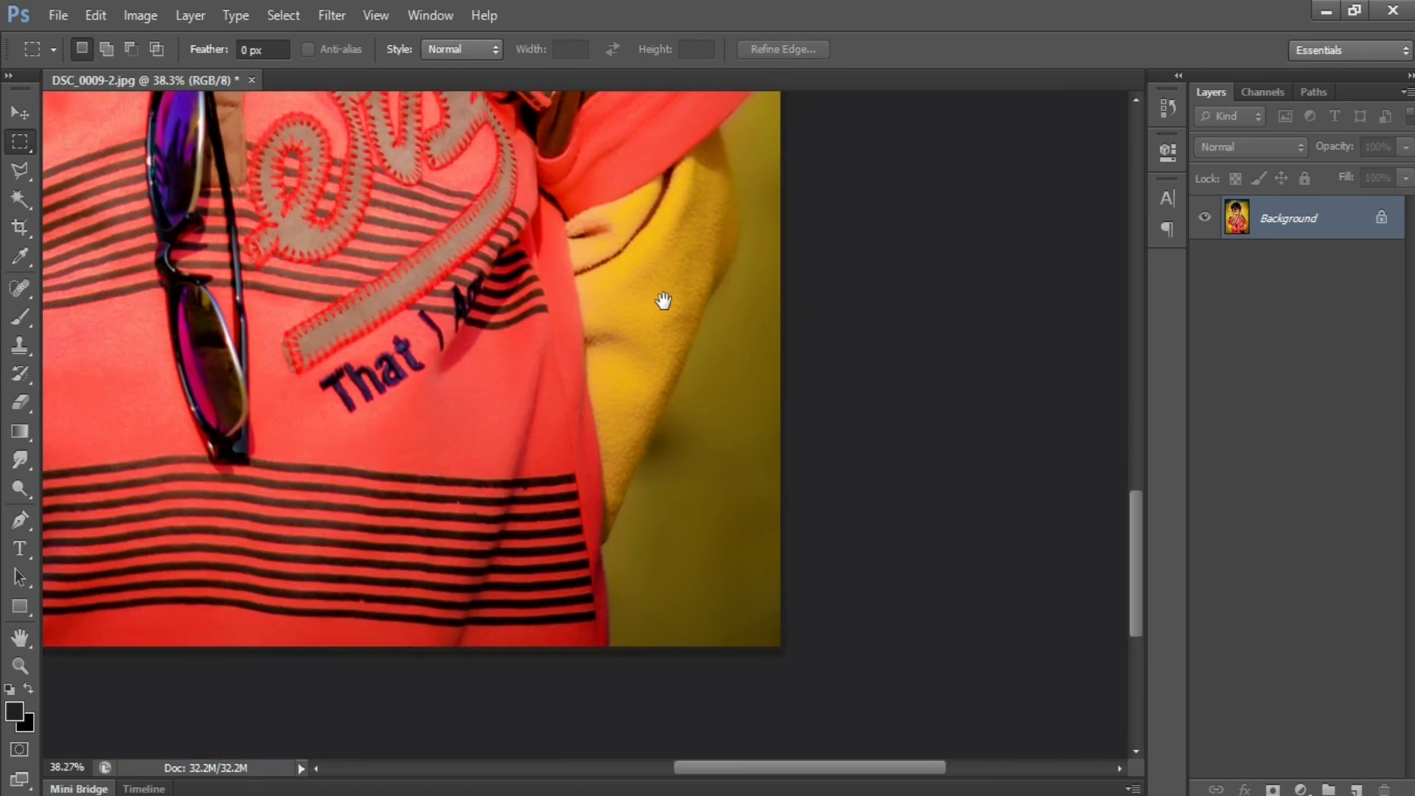
scroll(663, 324, down, 6)
Try the 20 px dark stroke with its location set to Inside the full-photo selection, and inspect the upper-right corner
key(ctrl+a)
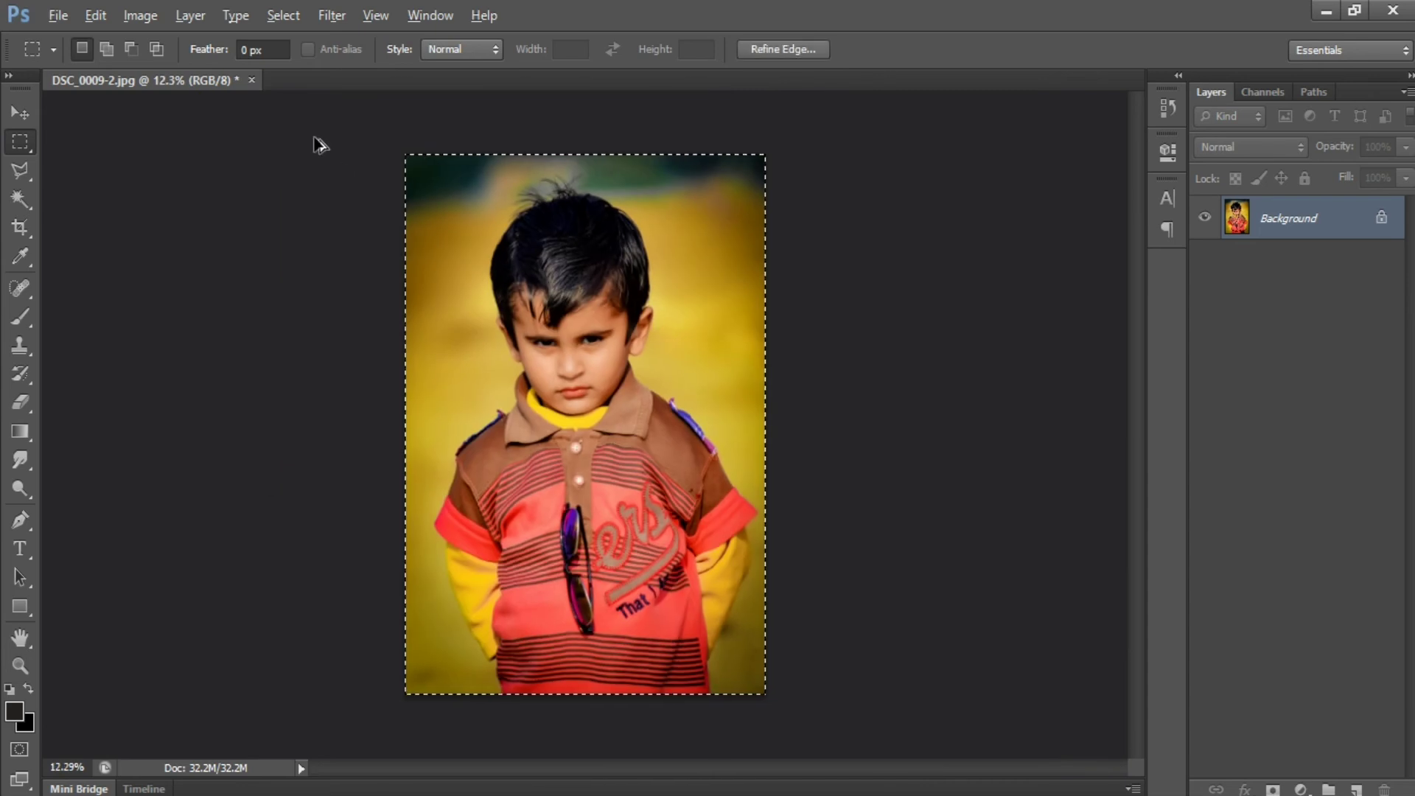
click(95, 15)
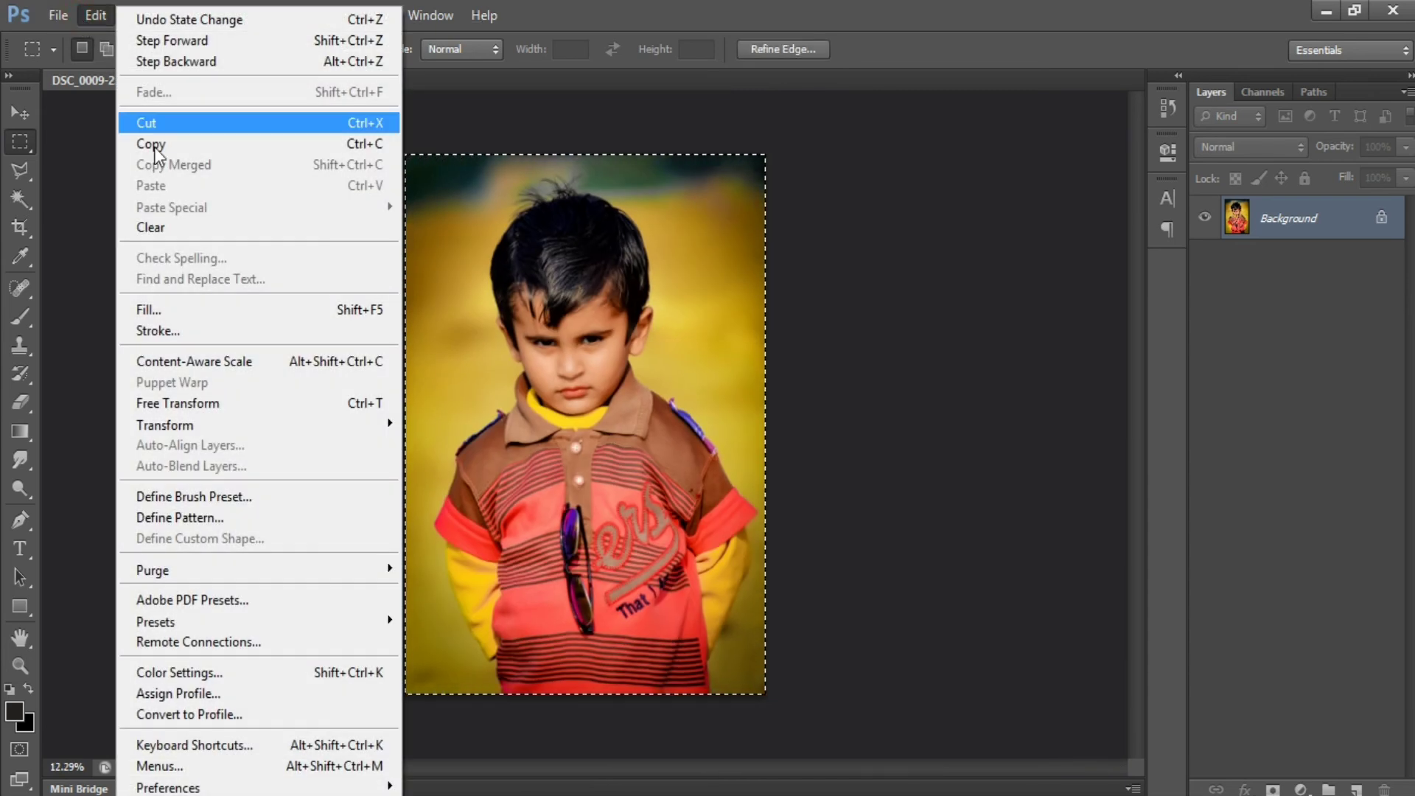
click(172, 329)
click(808, 343)
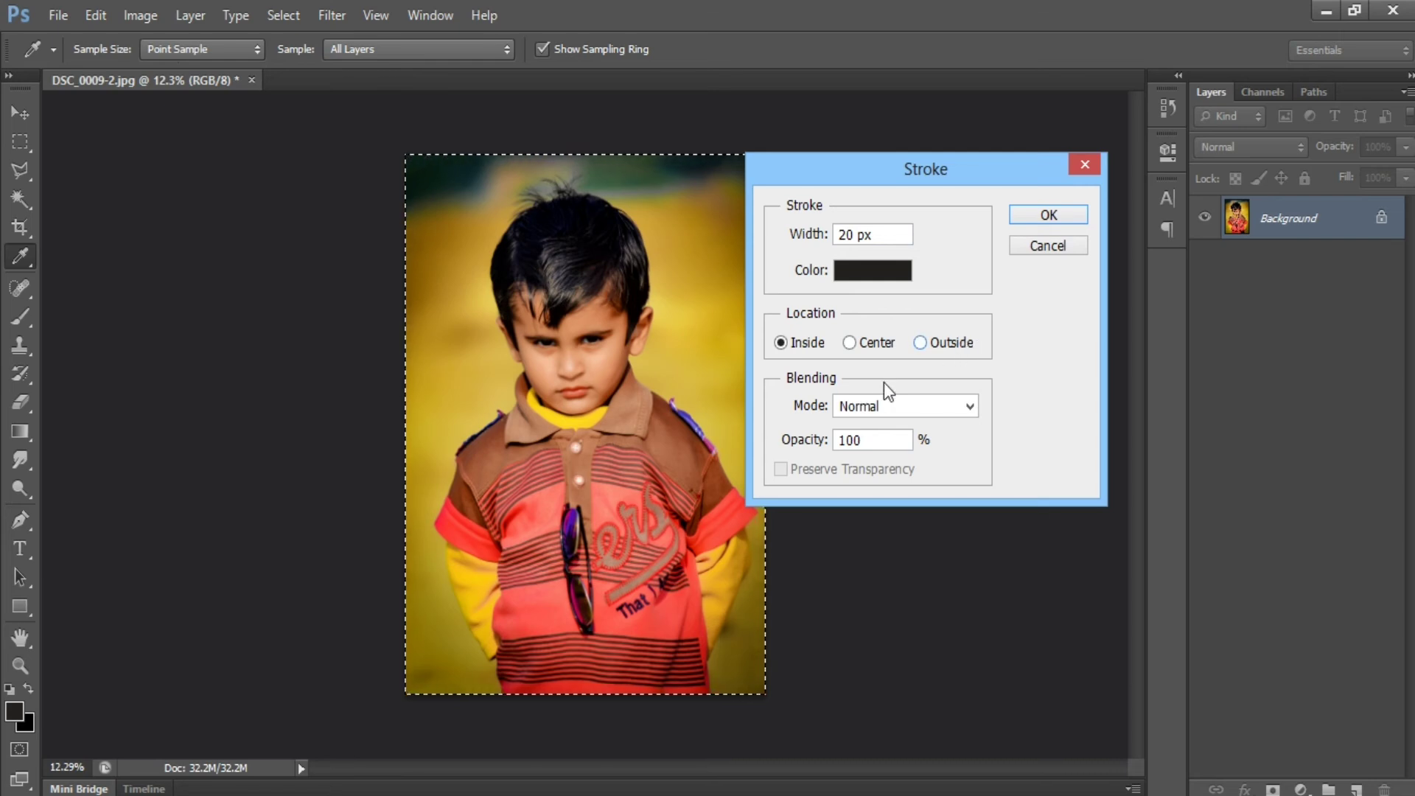
click(1047, 214)
key(m)
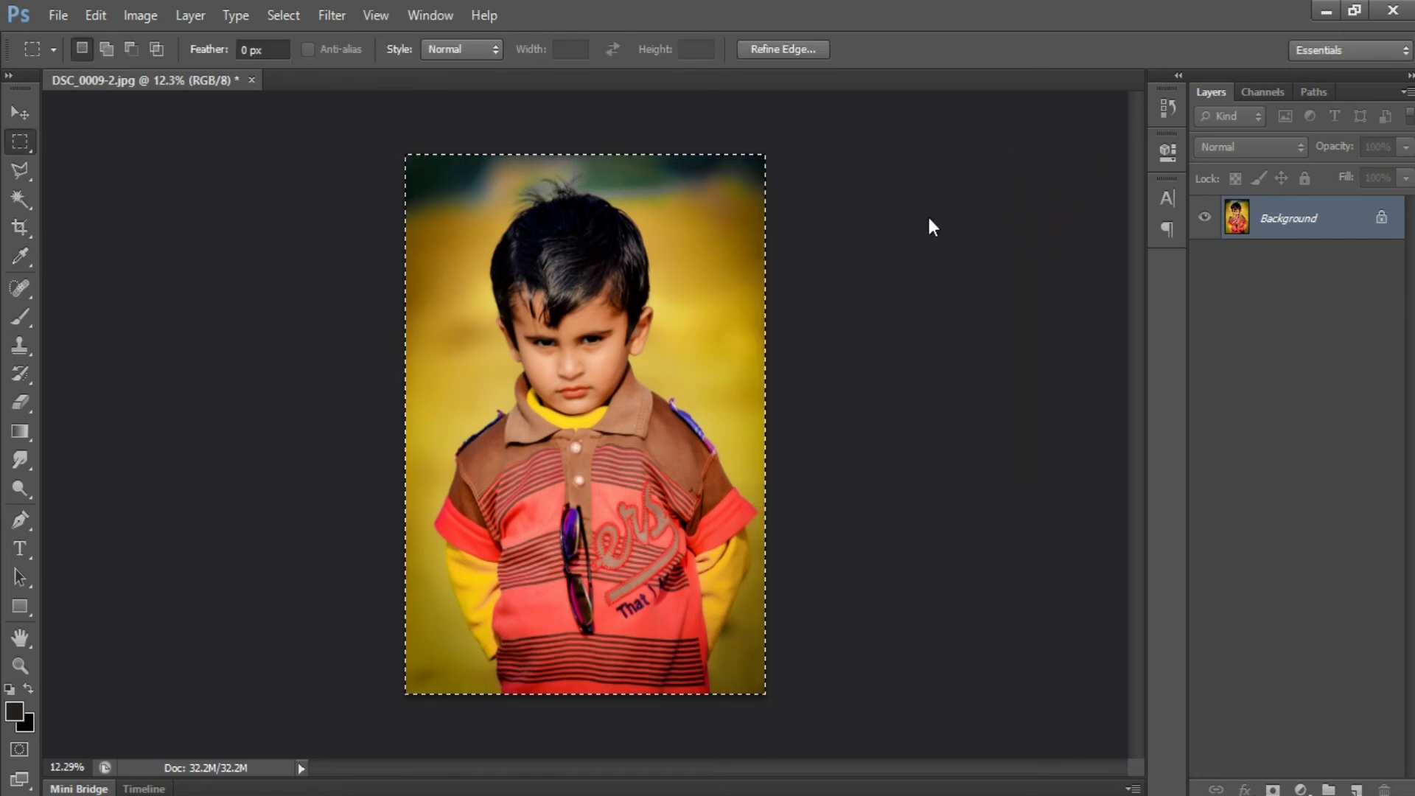
click(750, 218)
scroll(750, 215, up, 15)
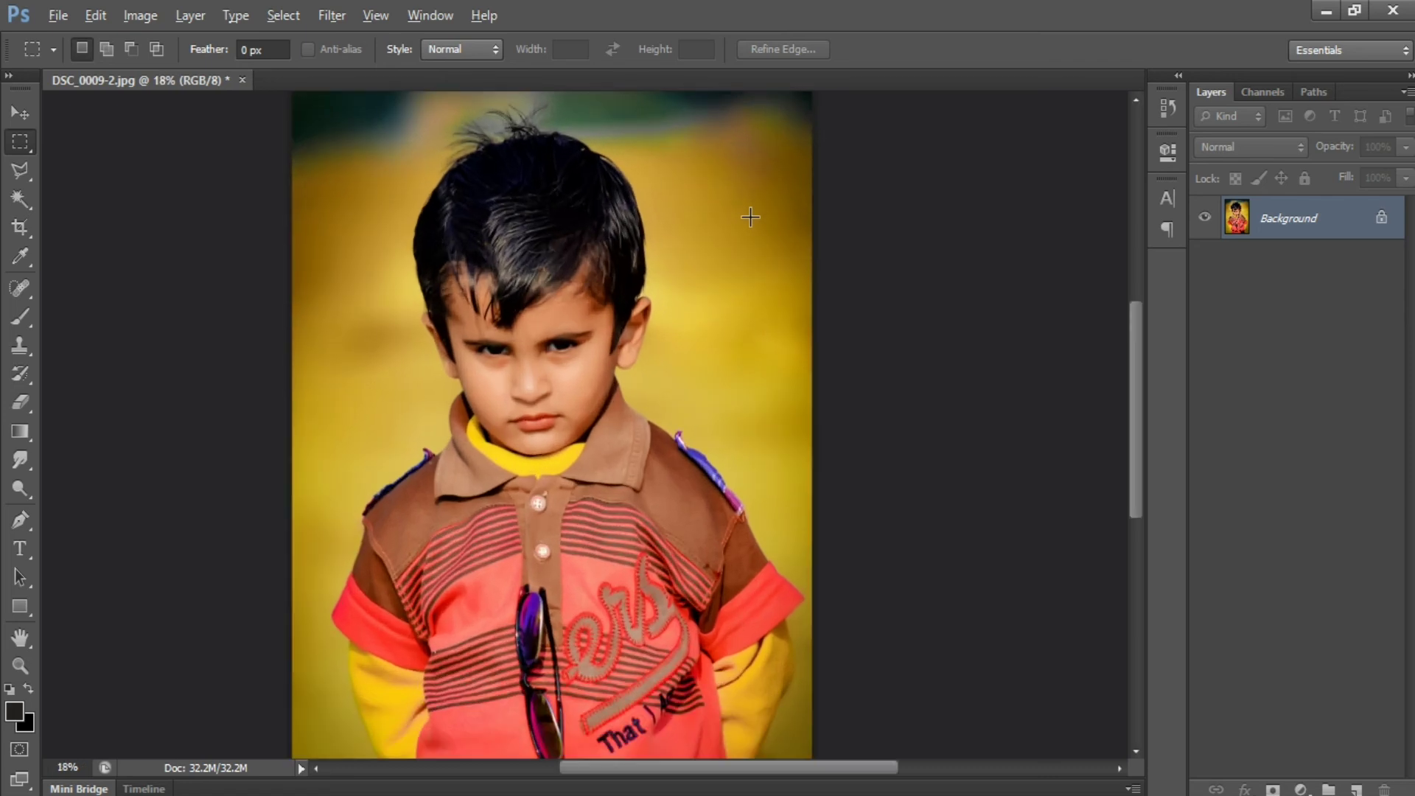
scroll(866, 223, down, 8)
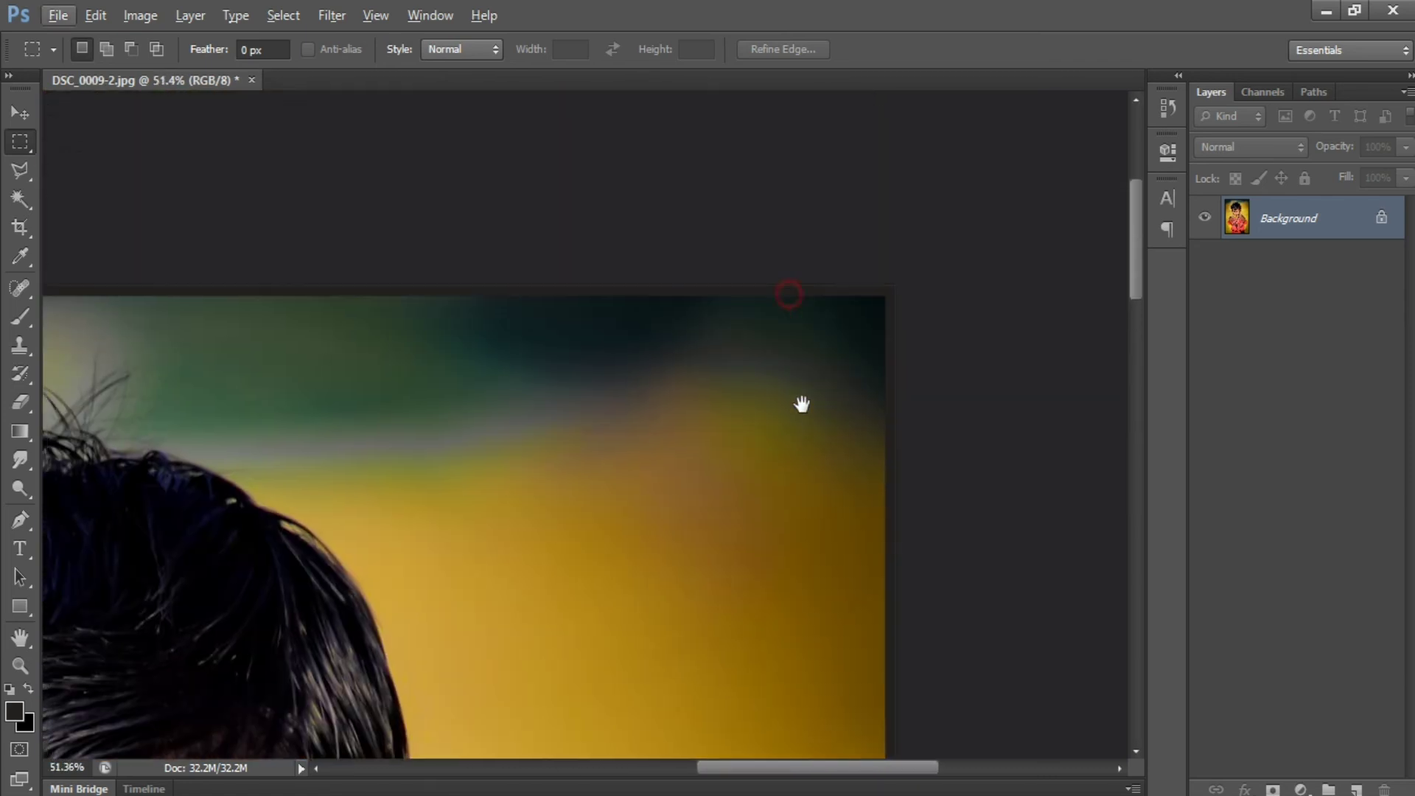
scroll(674, 394, down, 3)
Stroke the whole photo's edge with a 20 px pure black border placed inside the selection, and deselect
key(ctrl+a)
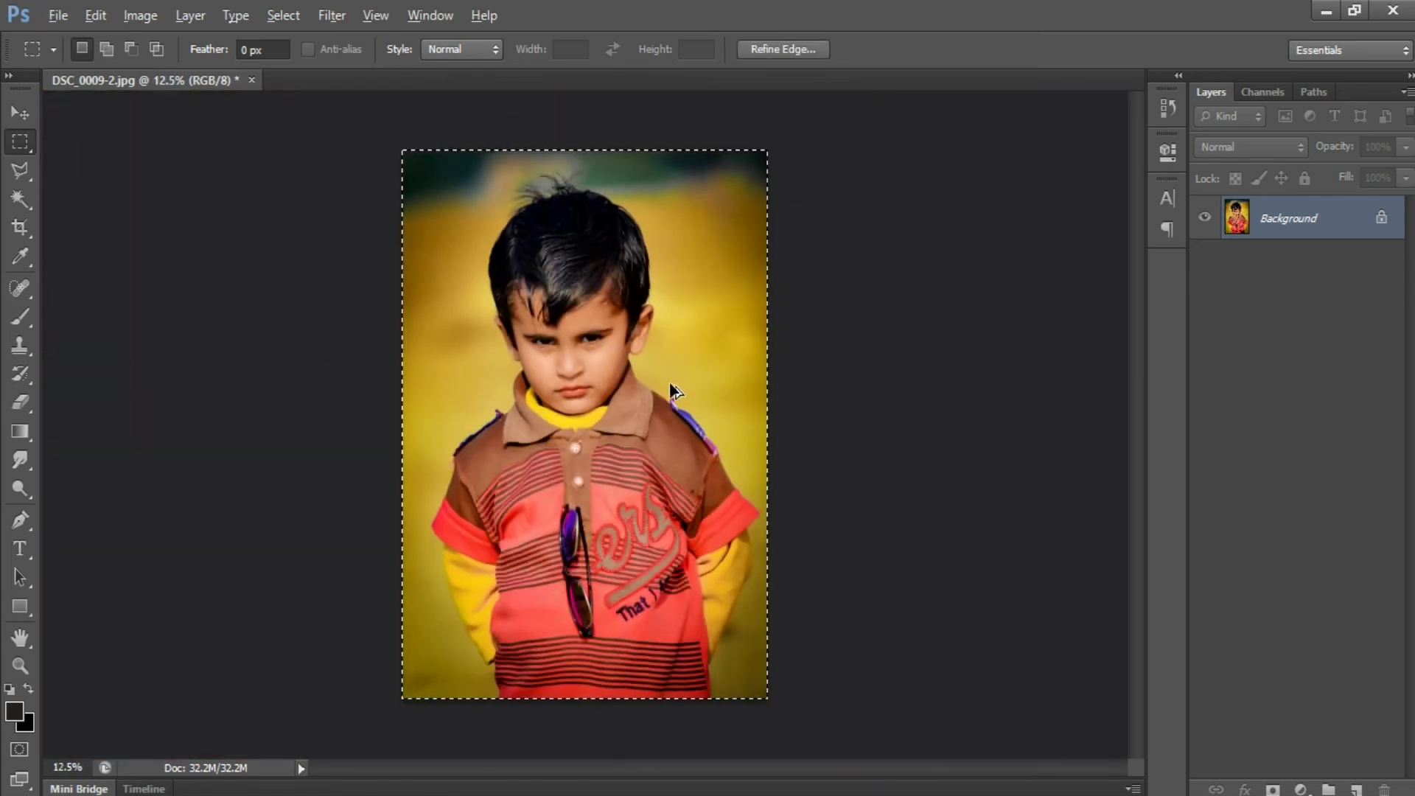
click(59, 15)
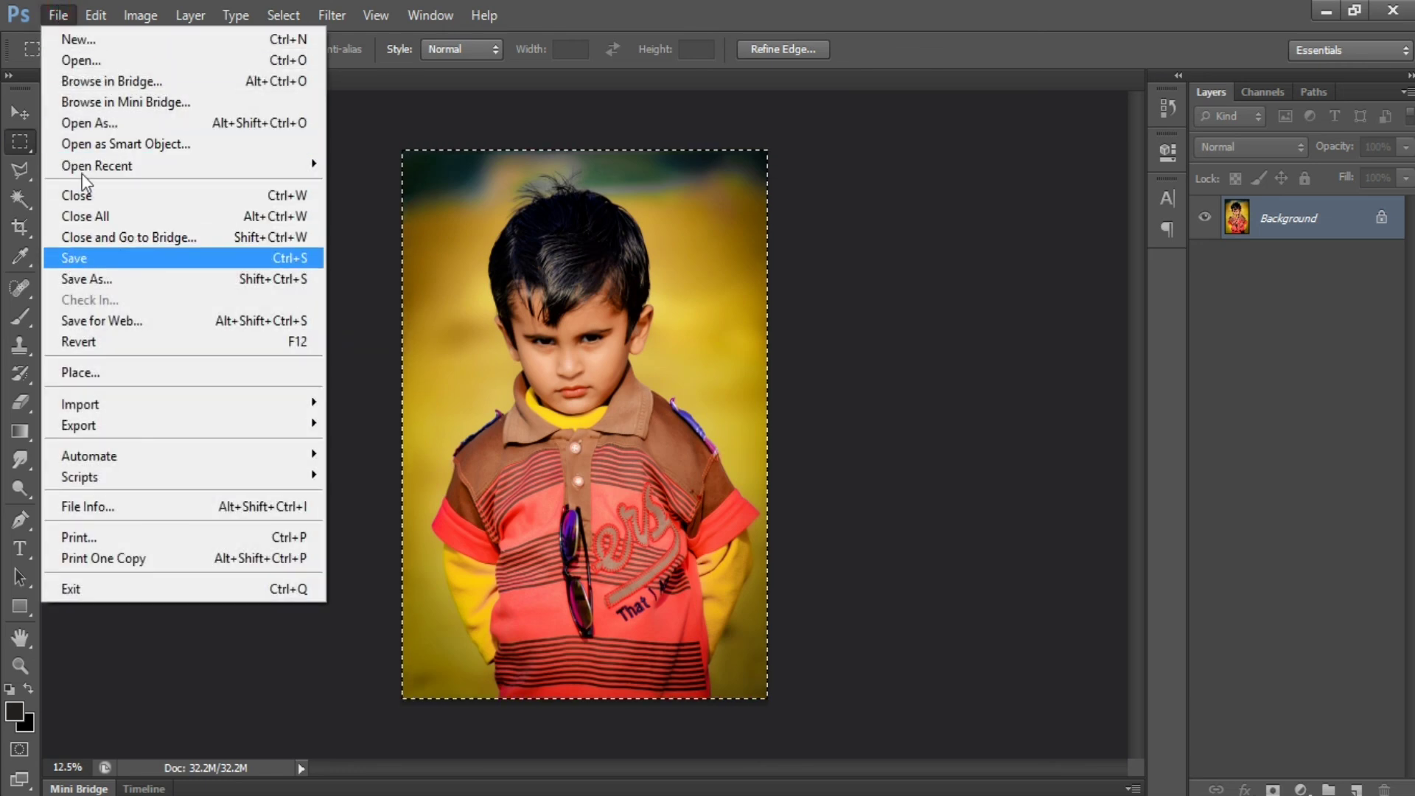
mouse_move(95, 15)
click(161, 330)
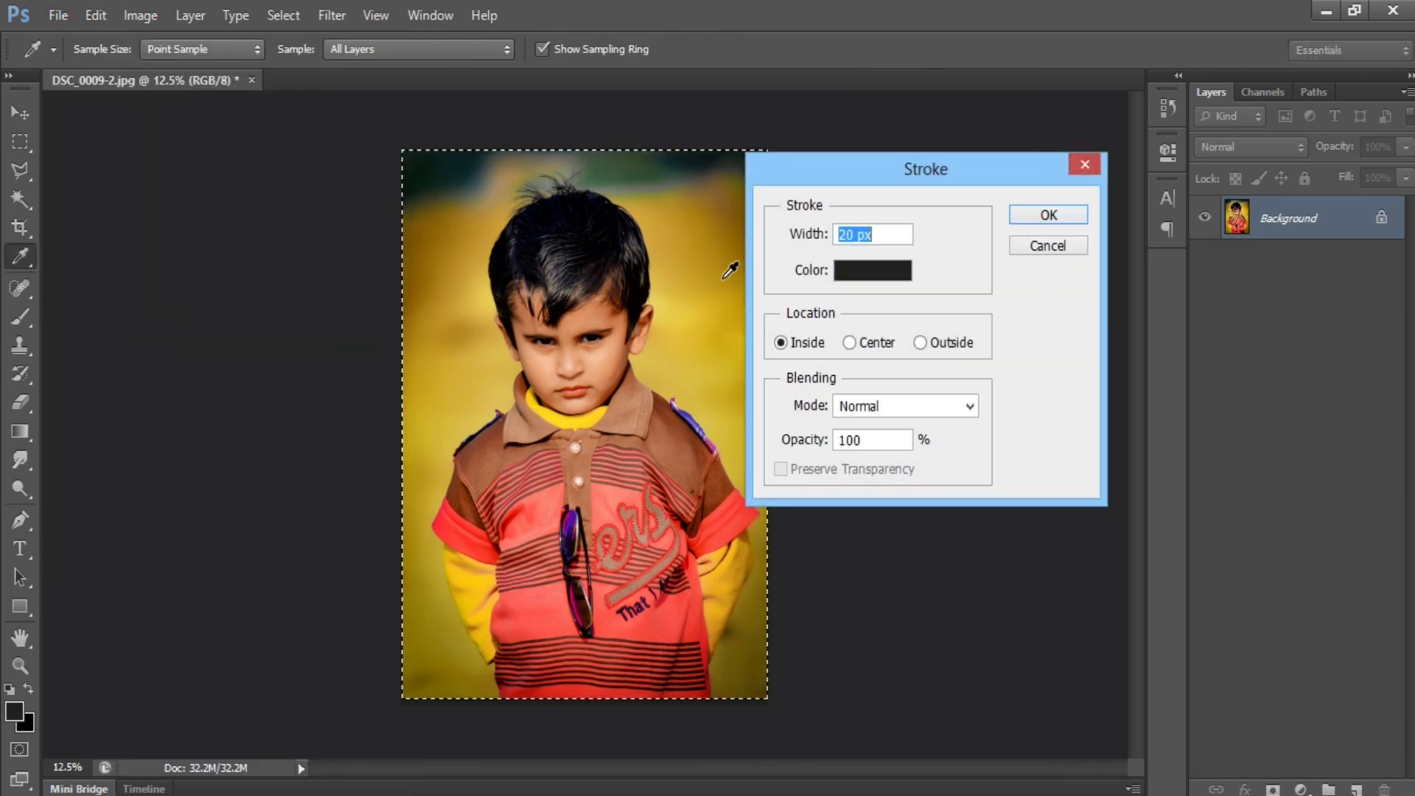
click(855, 275)
drag(648, 277, 699, 481)
click(926, 191)
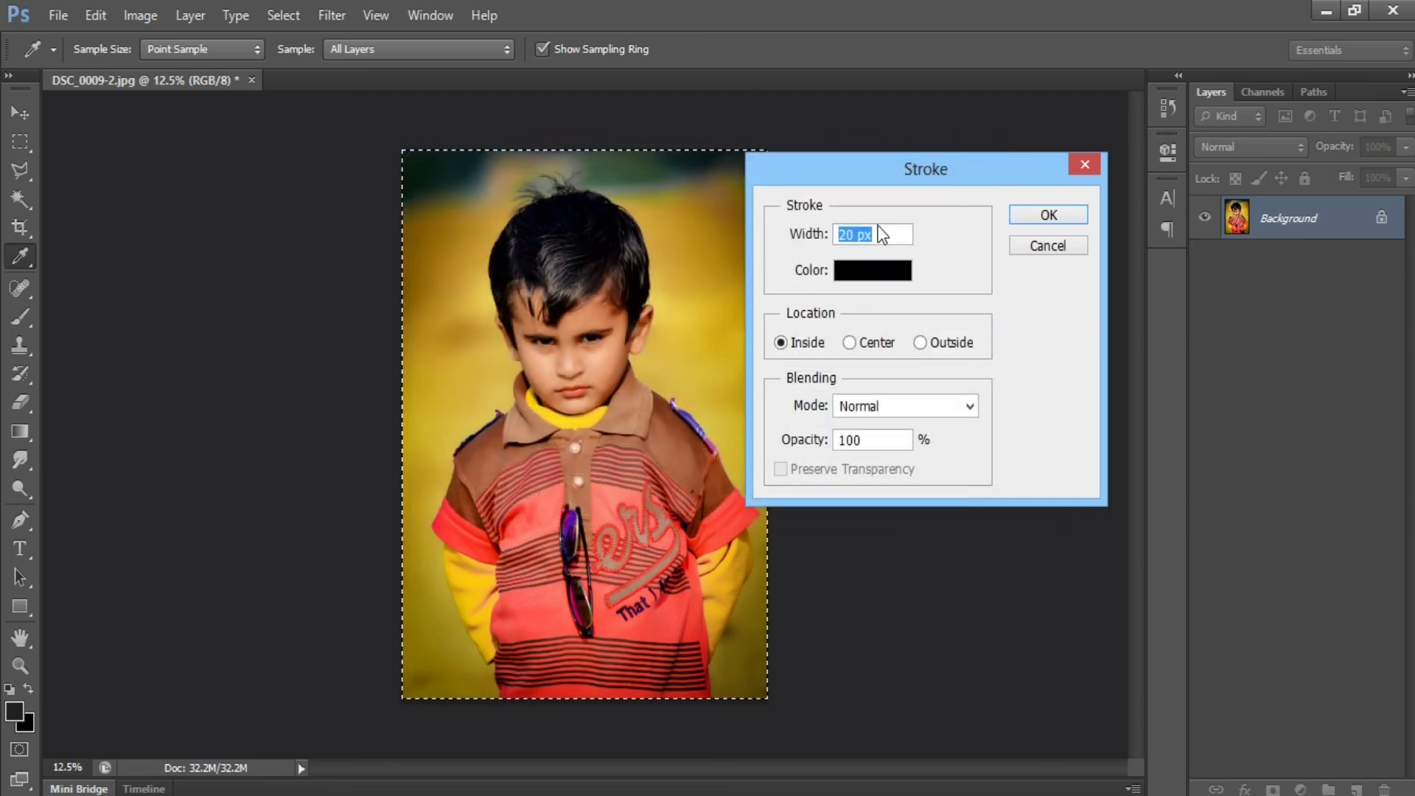
click(1048, 214)
click(766, 201)
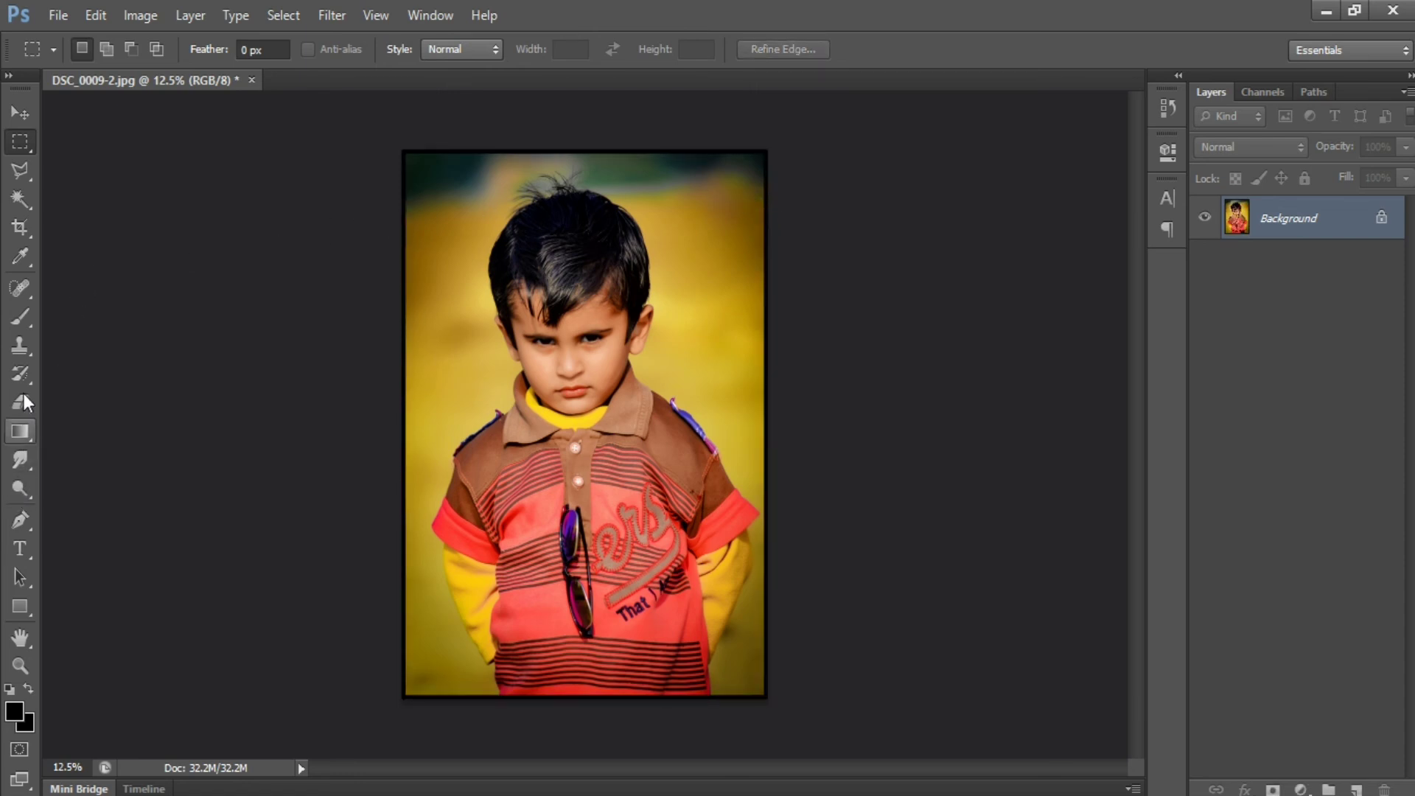
Switch to the Brush tool and enlarge the soft brush to 900 px
click(25, 344)
click(21, 319)
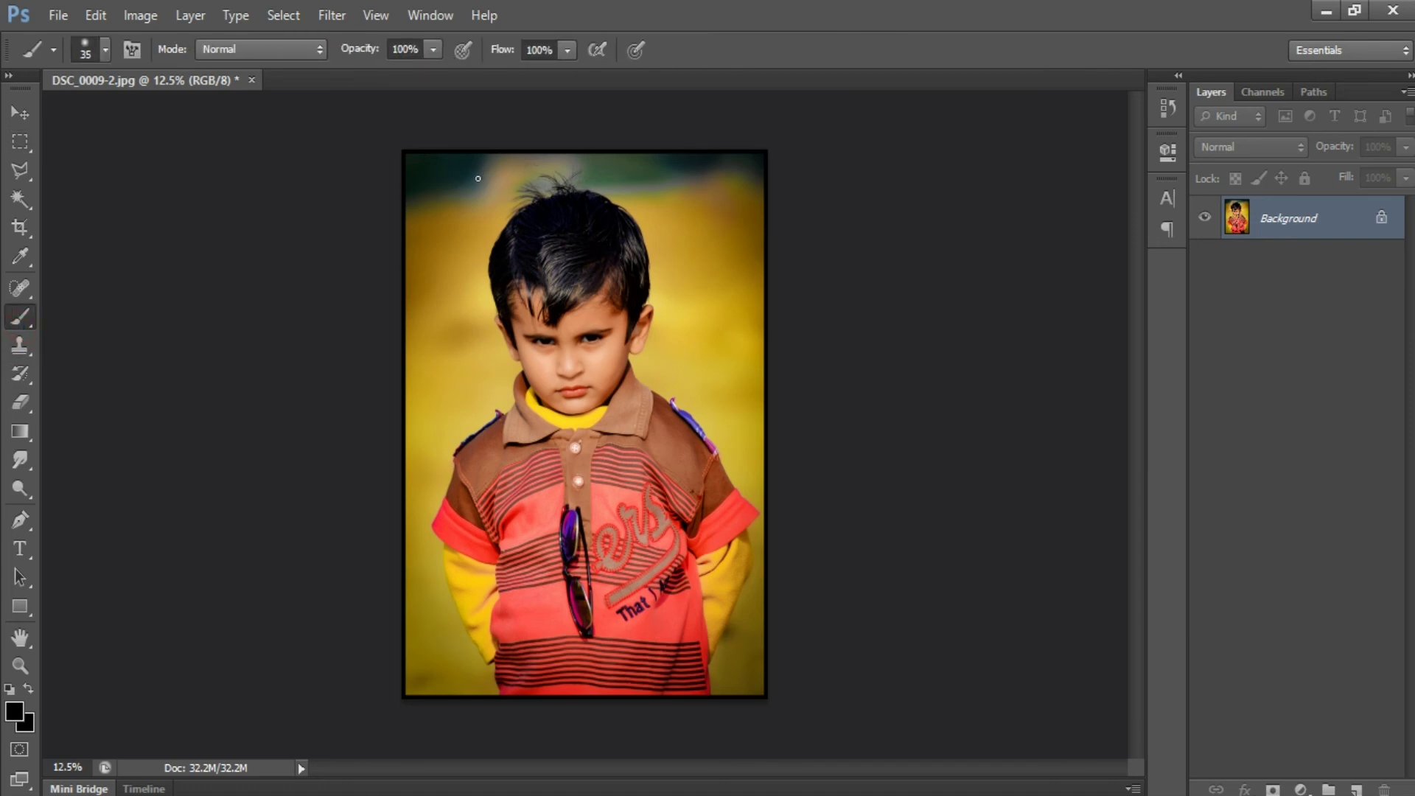
key(bracketright)
key(bracketright)
key(bracketright)
key(bracketright)
key(bracketright)
key(bracketright)
key(bracketright)
key(bracketright)
key(bracketright)
key(bracketright)
key(bracketright)
key(bracketright)
key(bracketright)
key(bracketright)
key(bracketright)
key(bracketright)
key(bracketright)
key(bracketright)
key(bracketright)
key(bracketright)
Set the foreground colour to white and paint one soft dab over the photo's upper-left corner
click(14, 712)
drag(687, 193, 345, 96)
click(881, 184)
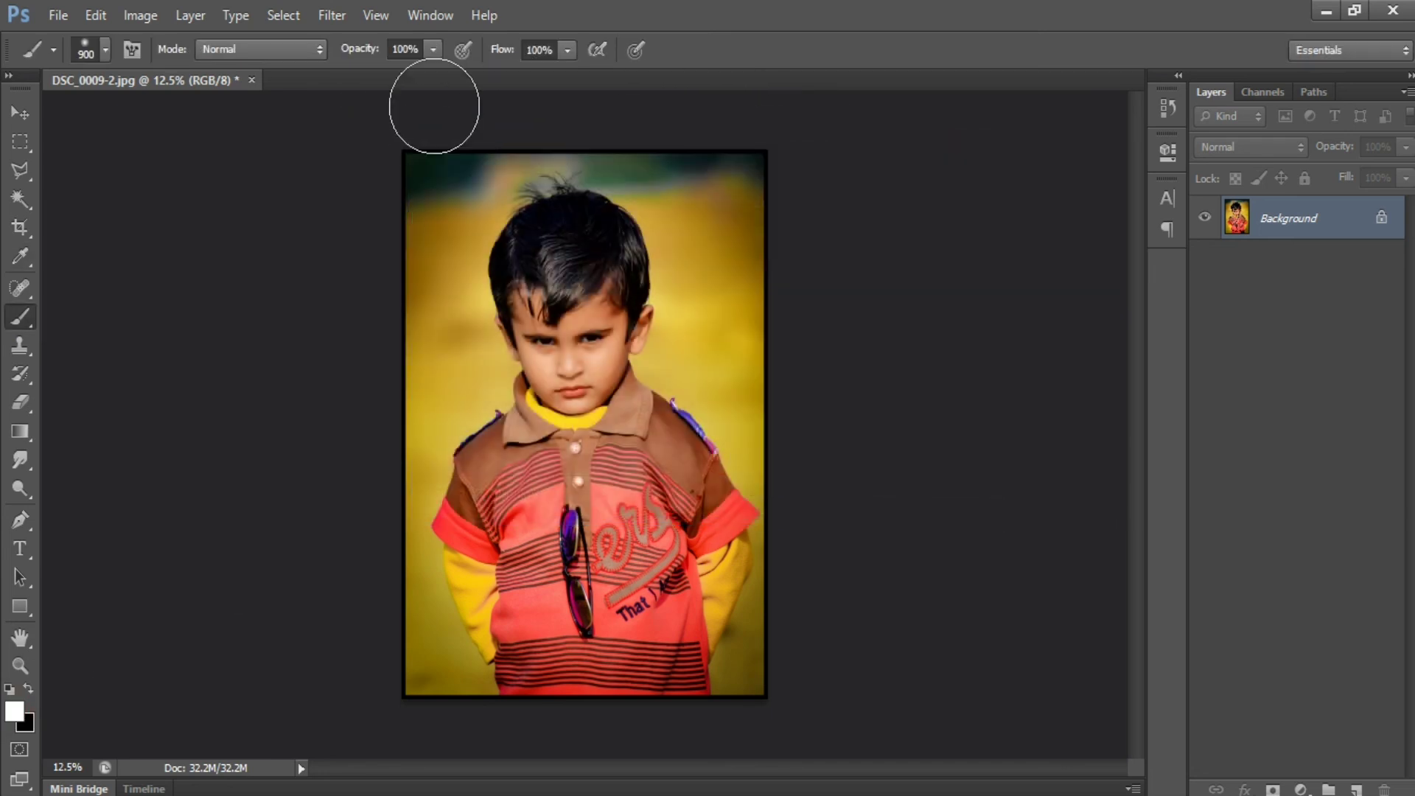
click(397, 144)
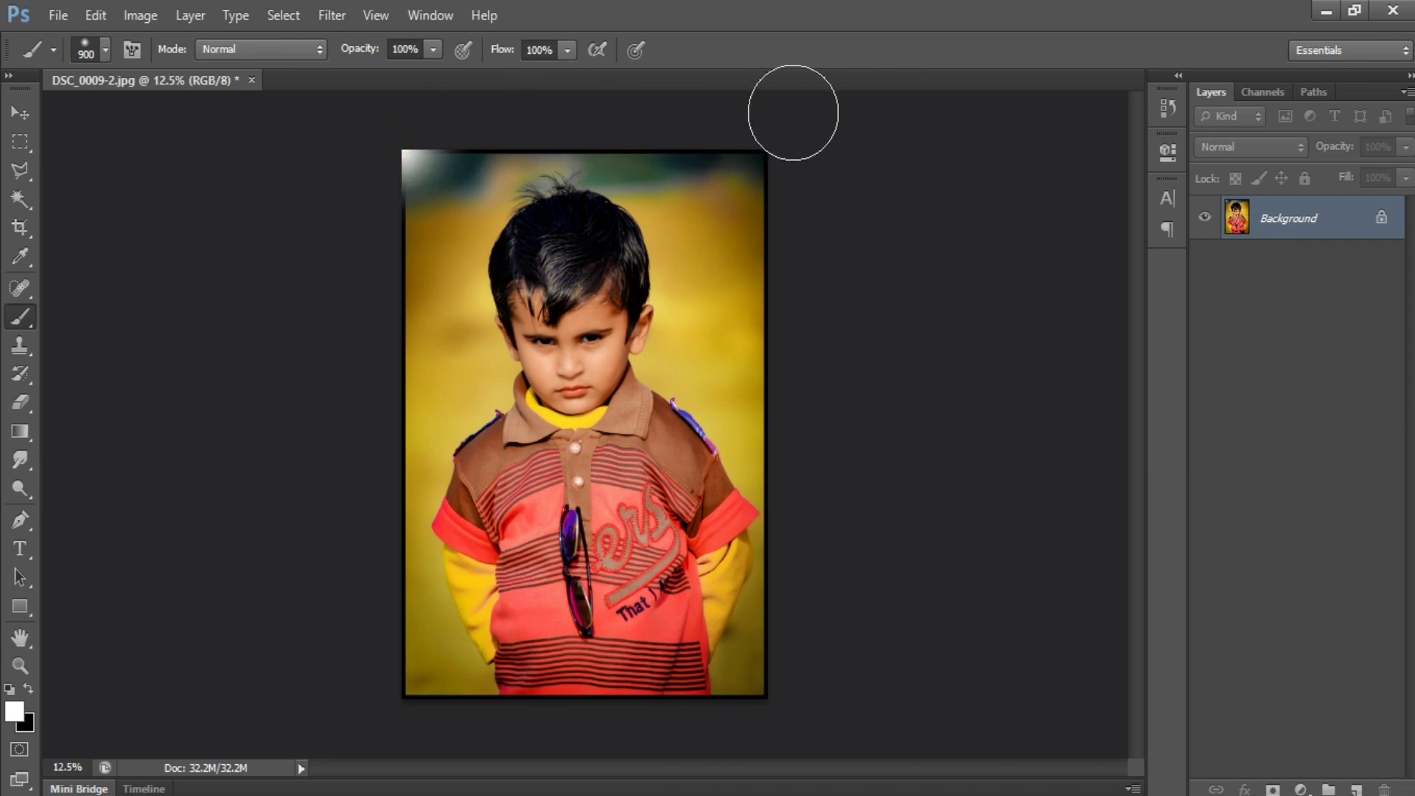
Paint one soft white dab over each of the photo's upper-right, lower-right and lower-left corners
click(775, 143)
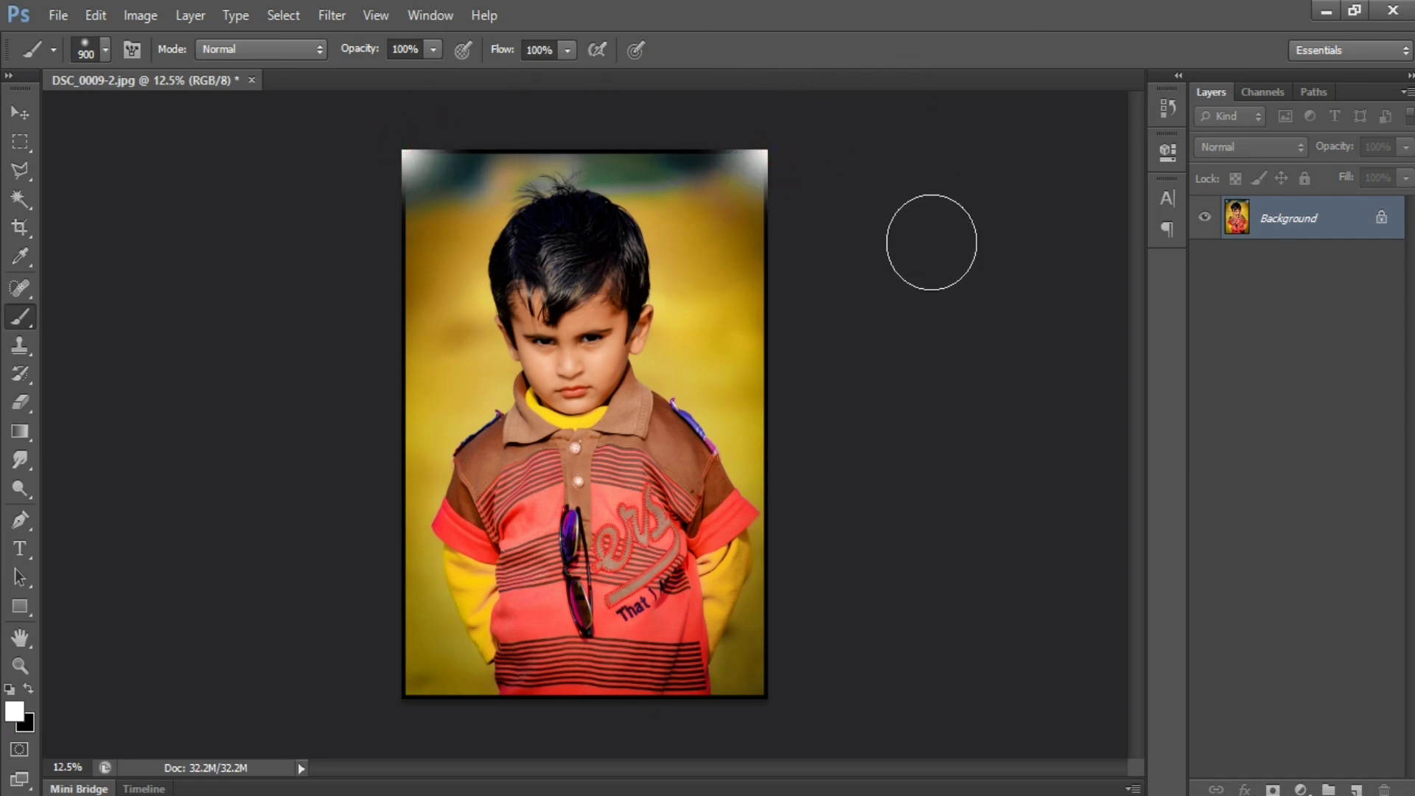
click(780, 702)
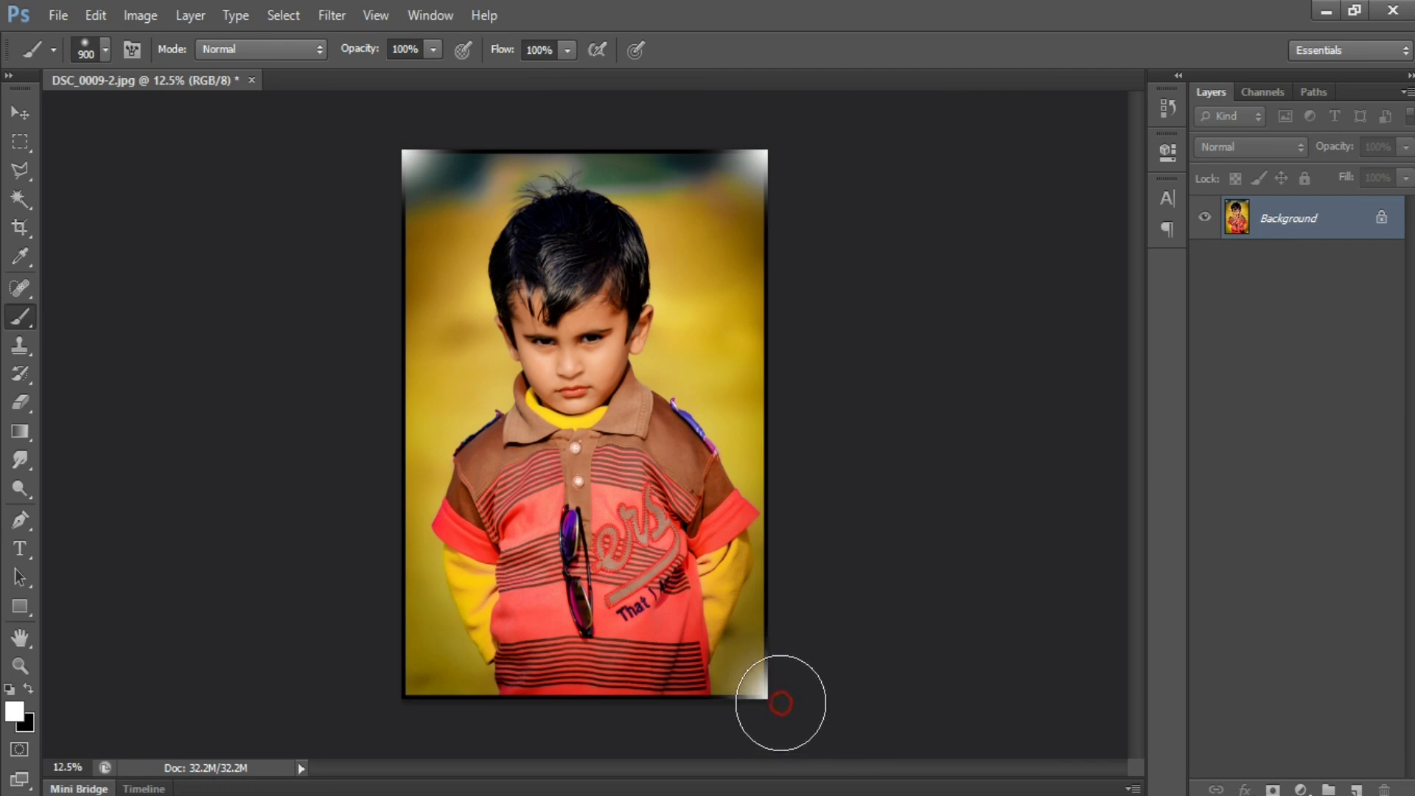
click(394, 709)
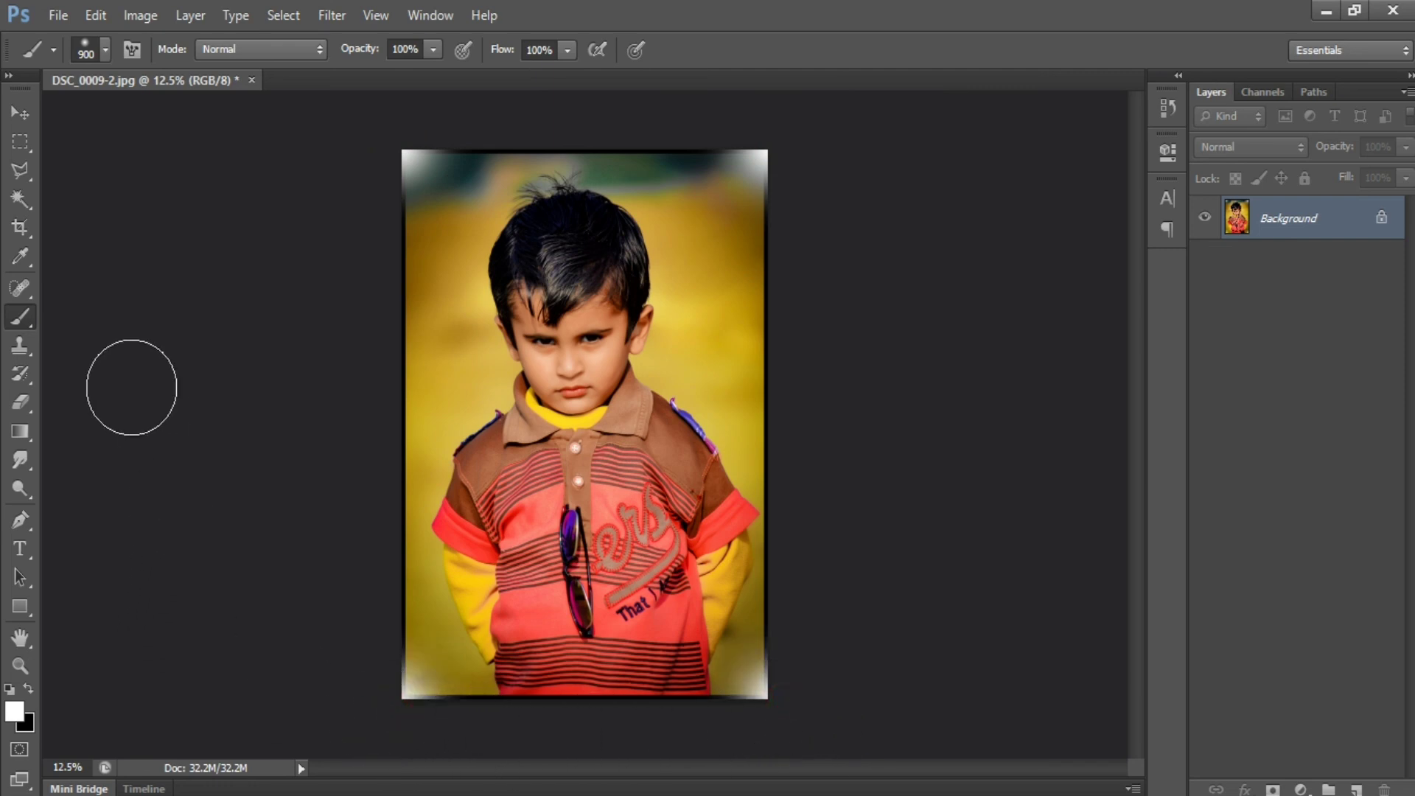
Save the finished photo as a JPEG over the existing DSC_0009-2 file in the XTRA UPDATES folder
key(shift+ctrl+s)
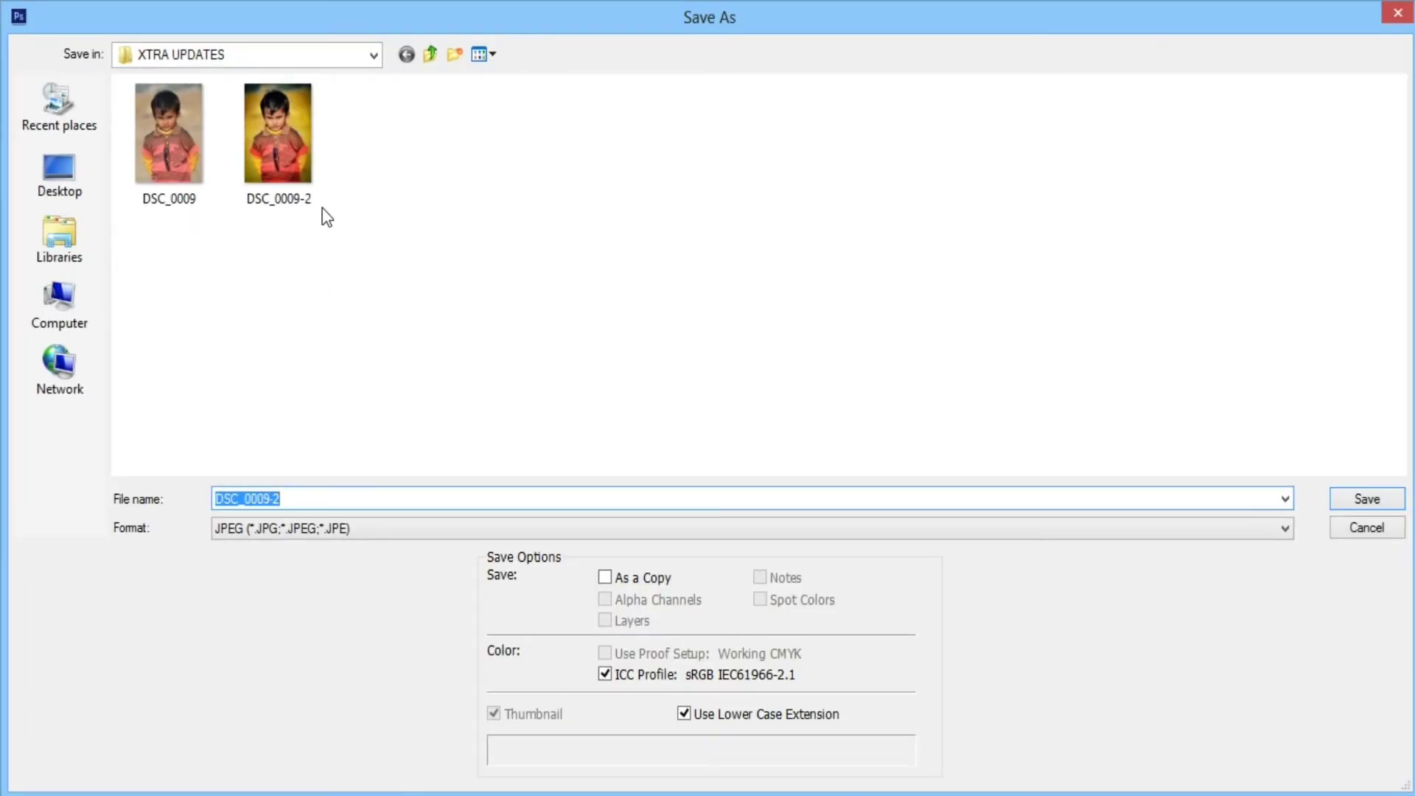
click(302, 172)
double_click(302, 172)
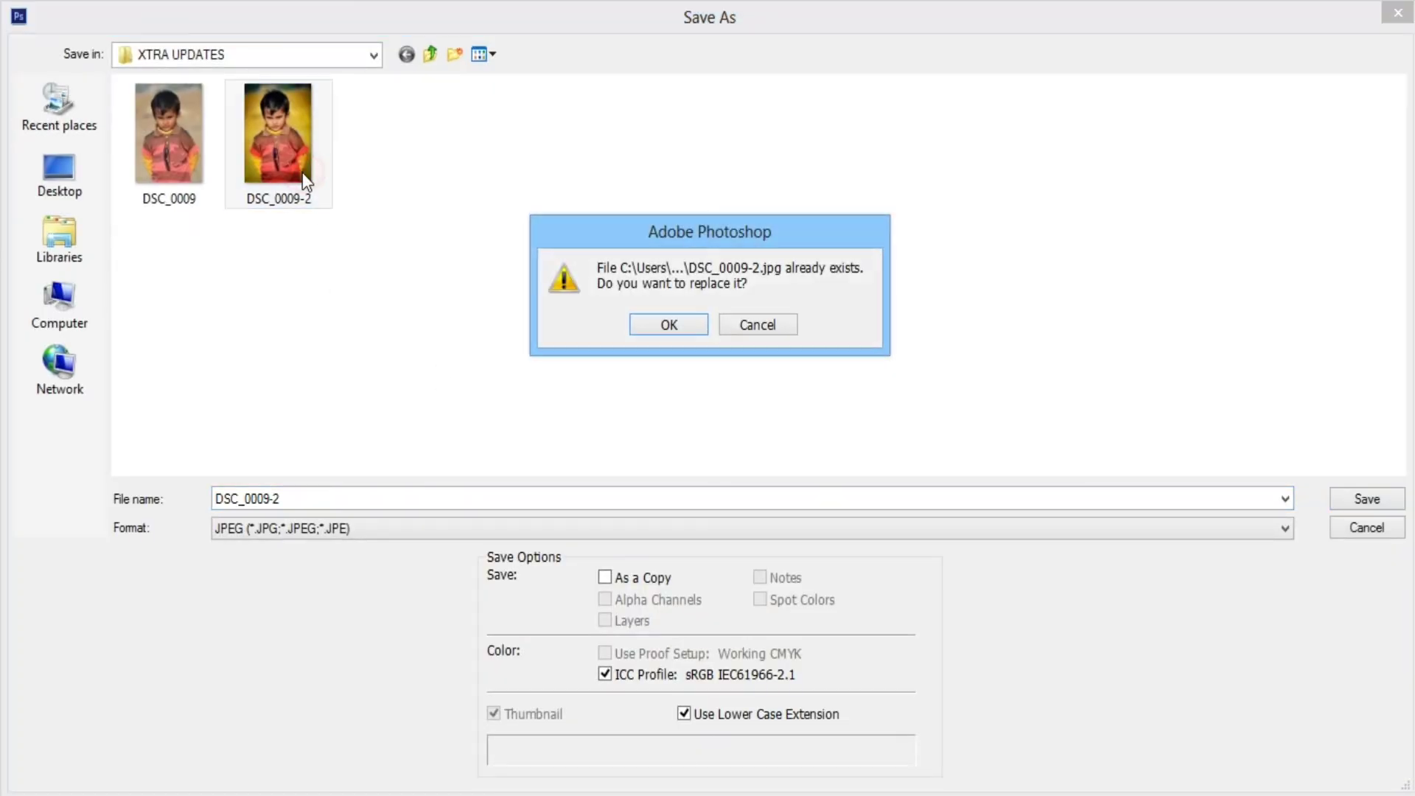
click(693, 323)
click(831, 202)
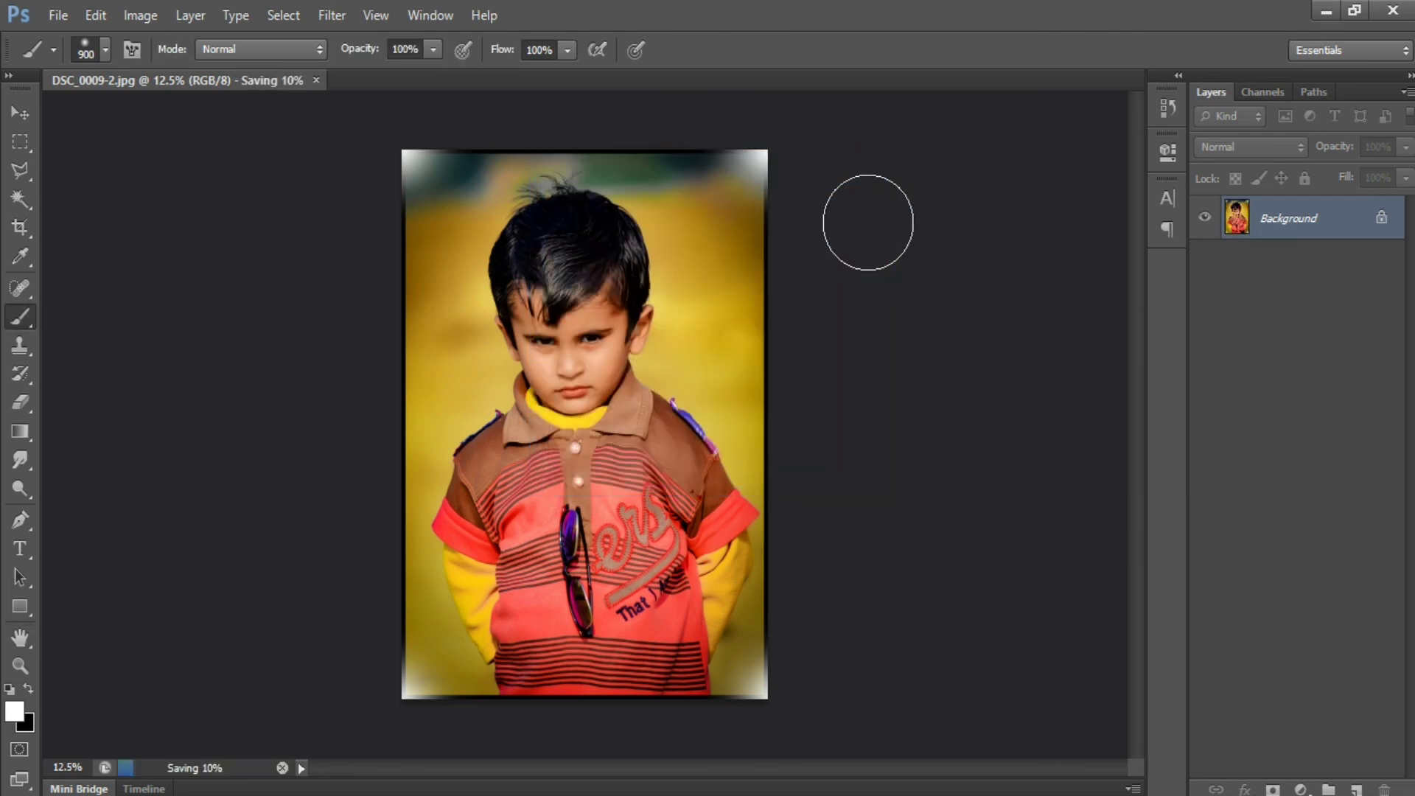